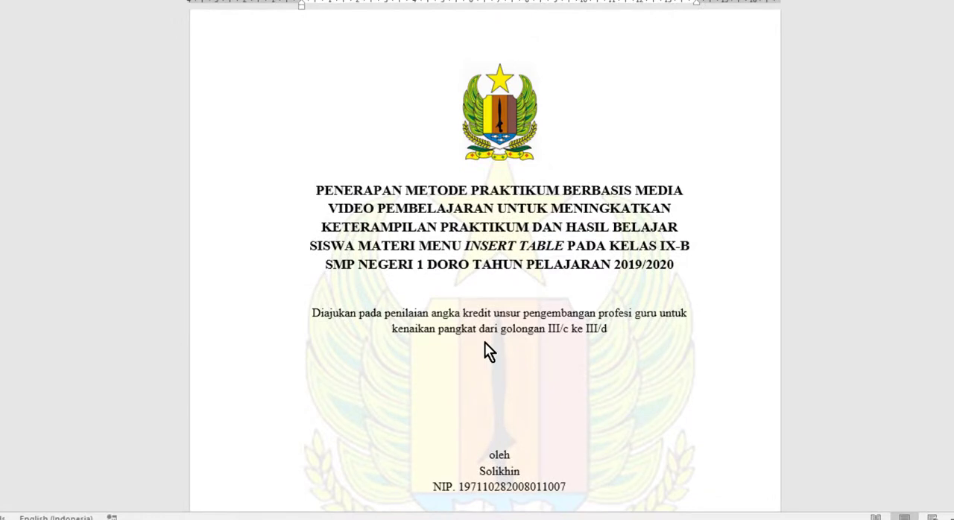
# Insert a page break before the ABSTRAK heading so it starts on a new page
pyautogui.scroll(-10, 485, 344)
pyautogui.scroll(-10, 486, 350)
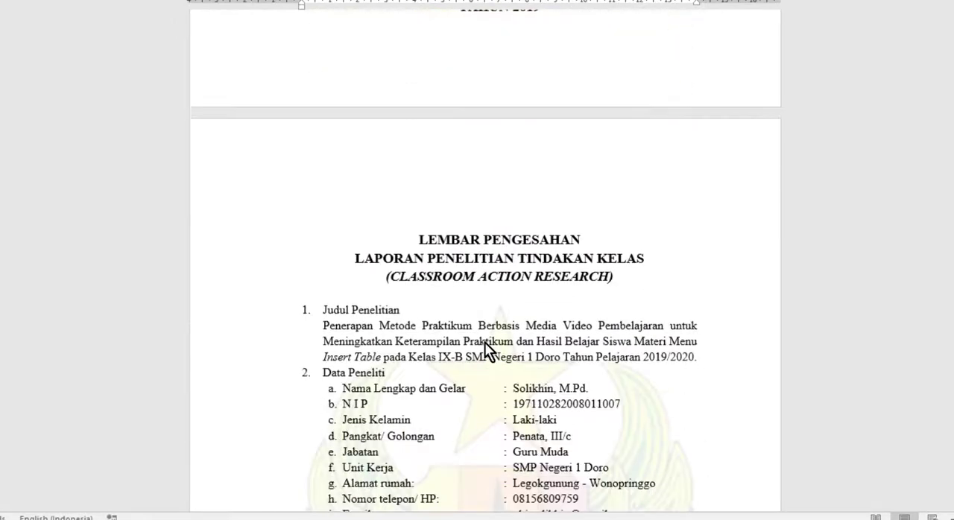
pyautogui.scroll(4, 486, 350)
pyautogui.scroll(-3, 486, 351)
pyautogui.scroll(-15, 484, 342)
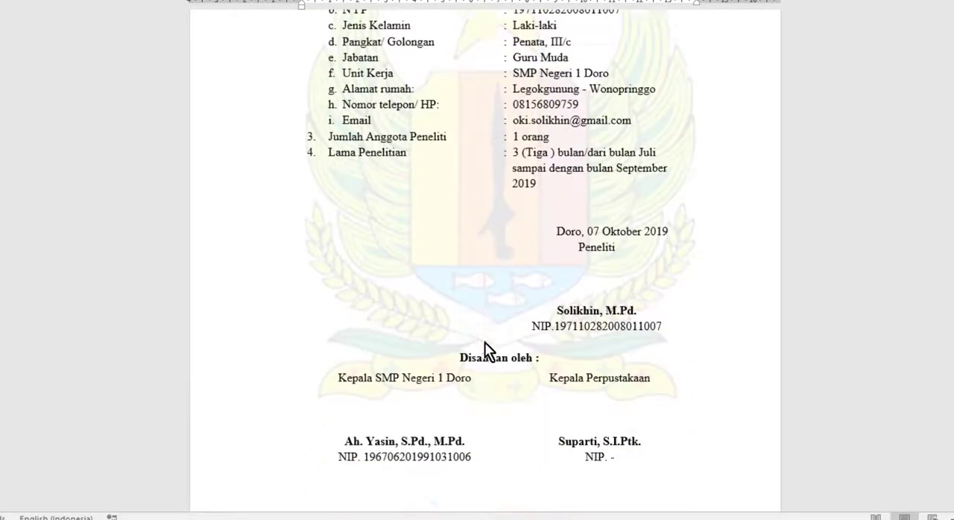
pyautogui.scroll(-18, 484, 342)
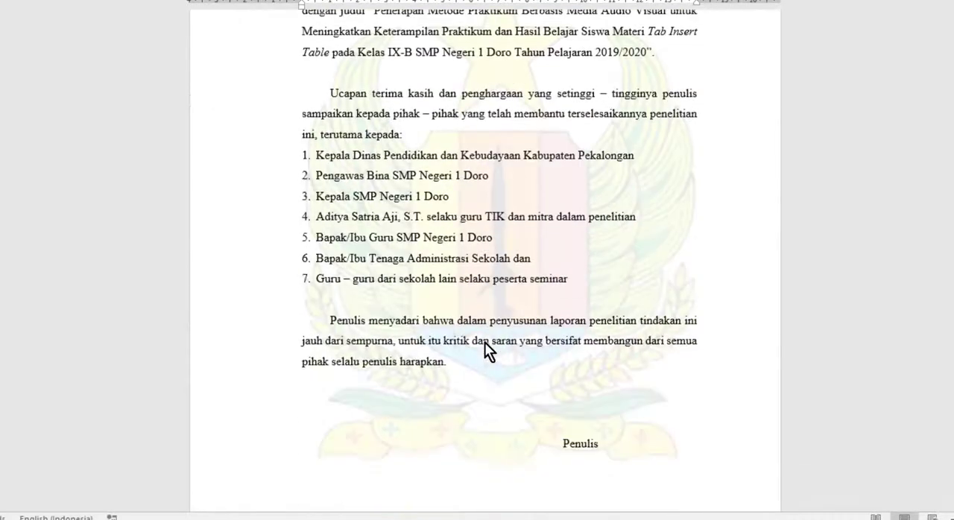
pyautogui.scroll(5, 484, 343)
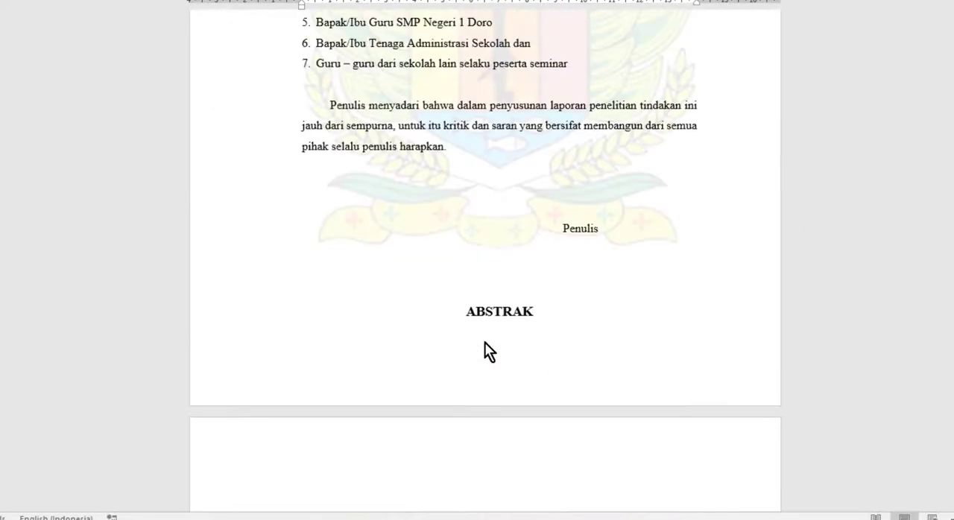
pyautogui.click(468, 311)
pyautogui.hotkey('ctrl', 'Return')
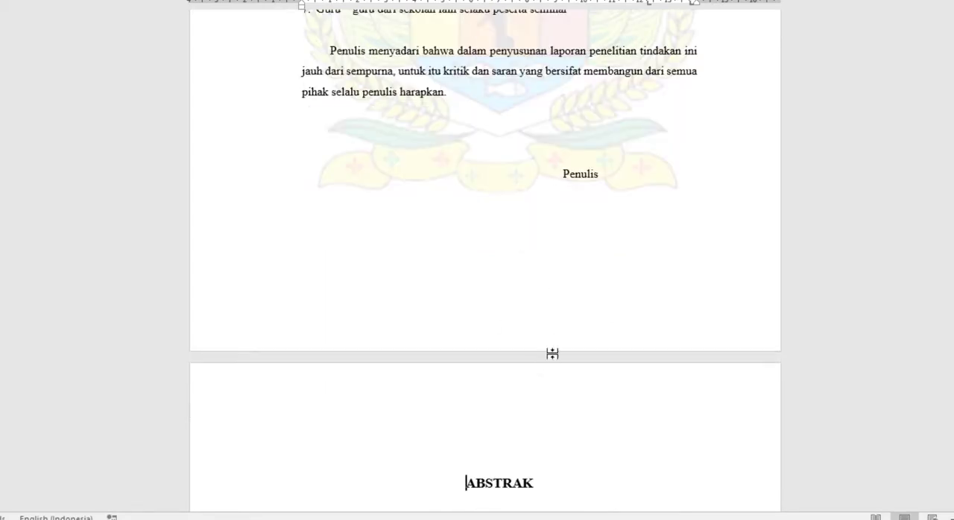
# Review the front matter from the cover and LEMBAR PENGESAHAN through KATA PENGANTAR, checking where each section starts
pyautogui.scroll(-2, 559, 321)
pyautogui.scroll(2, 561, 319)
pyautogui.scroll(15, 561, 319)
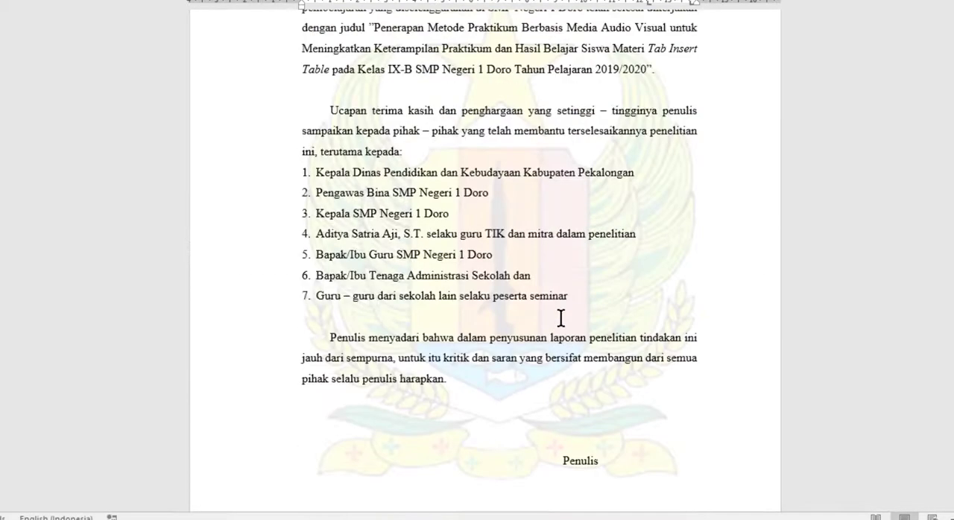
pyautogui.scroll(12, 561, 319)
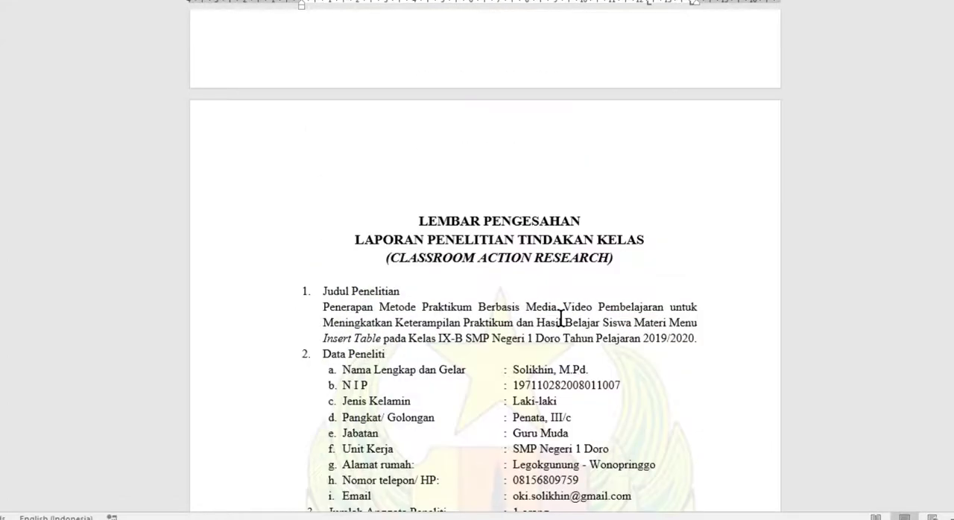
pyautogui.scroll(4, 562, 319)
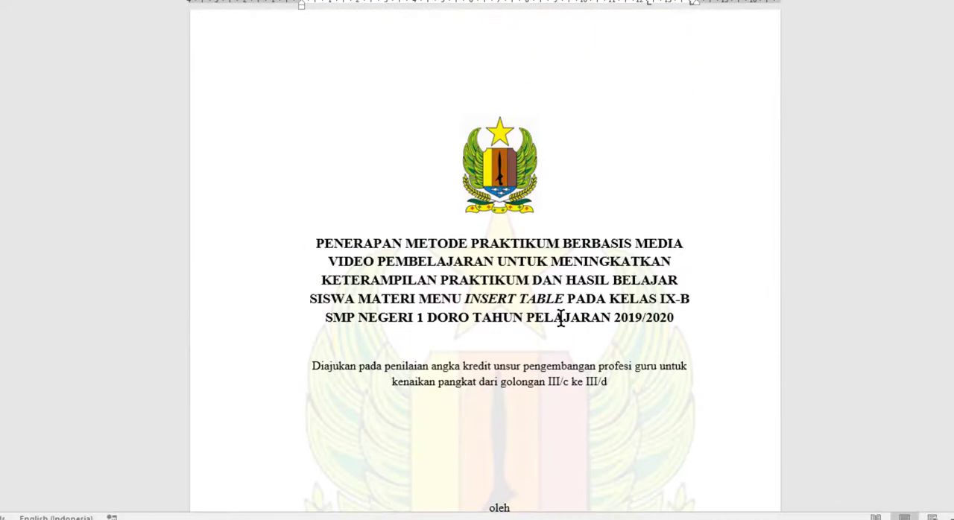
pyautogui.scroll(-3, 561, 319)
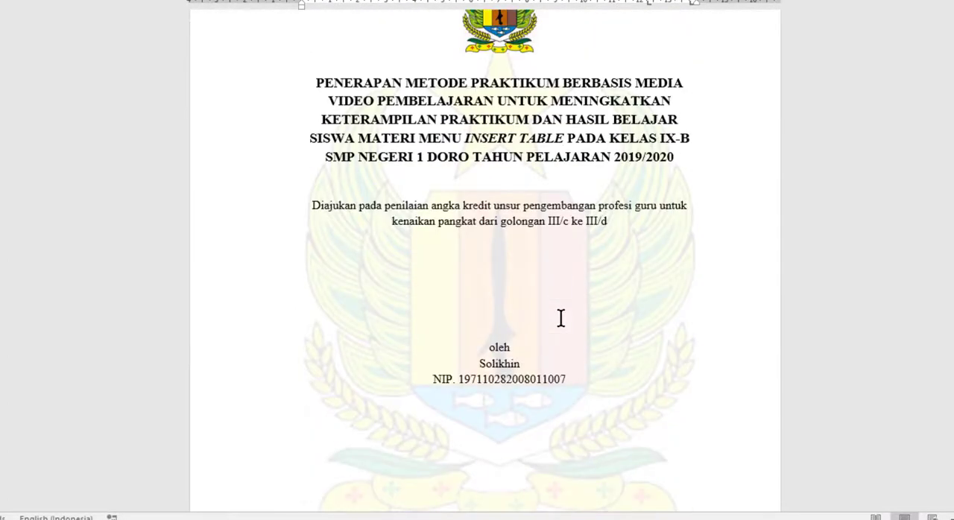
pyautogui.scroll(-14, 561, 319)
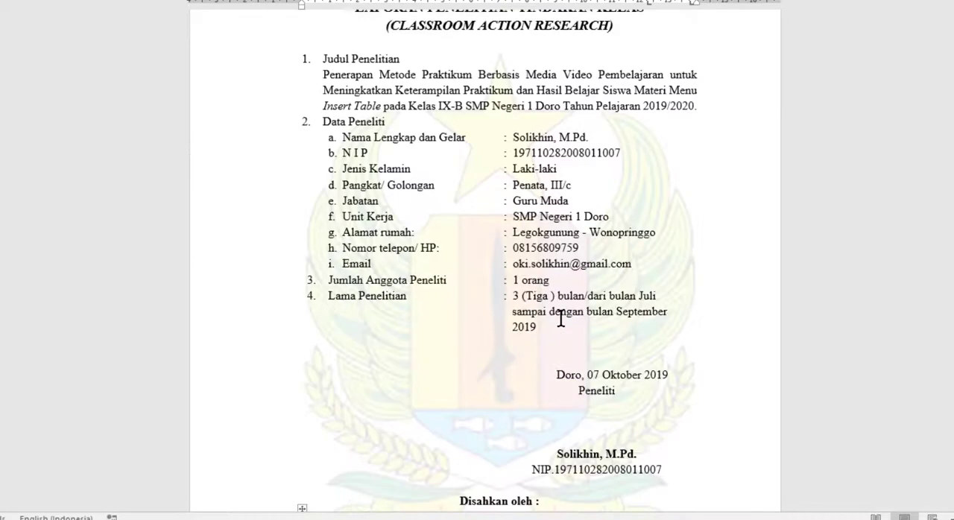
pyautogui.scroll(-8, 561, 319)
pyautogui.scroll(-5, 561, 319)
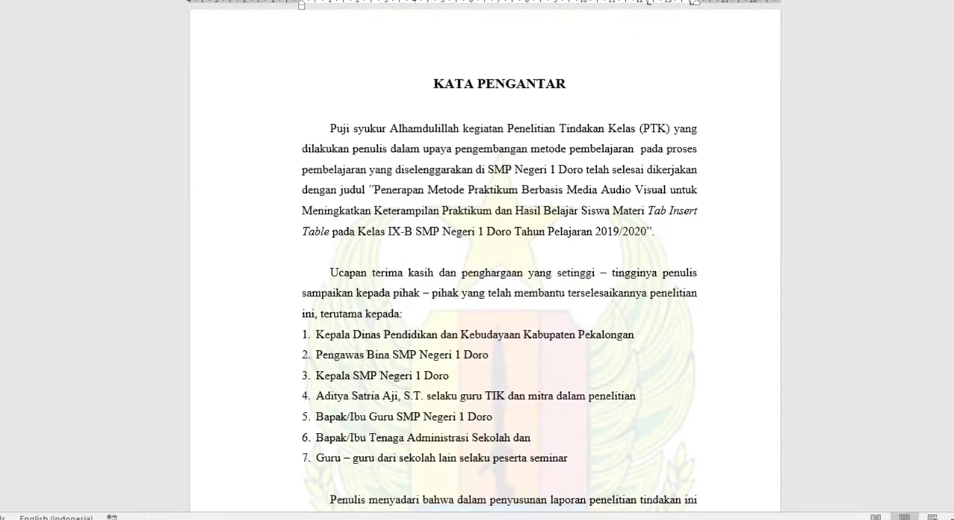
# Move the DAFTAR GAMBAR heading onto the next page, directly above its list of figures
pyautogui.scroll(-13, 500, 191)
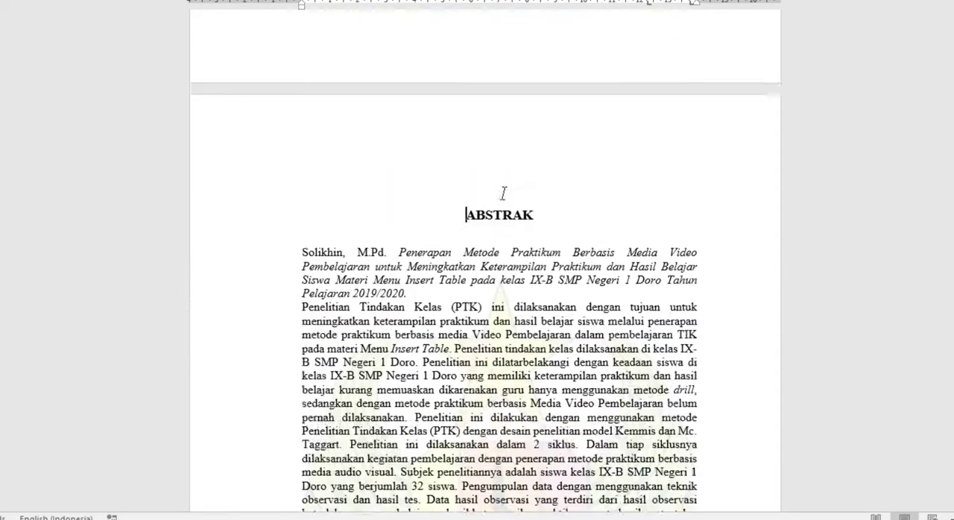
pyautogui.scroll(-15, 504, 193)
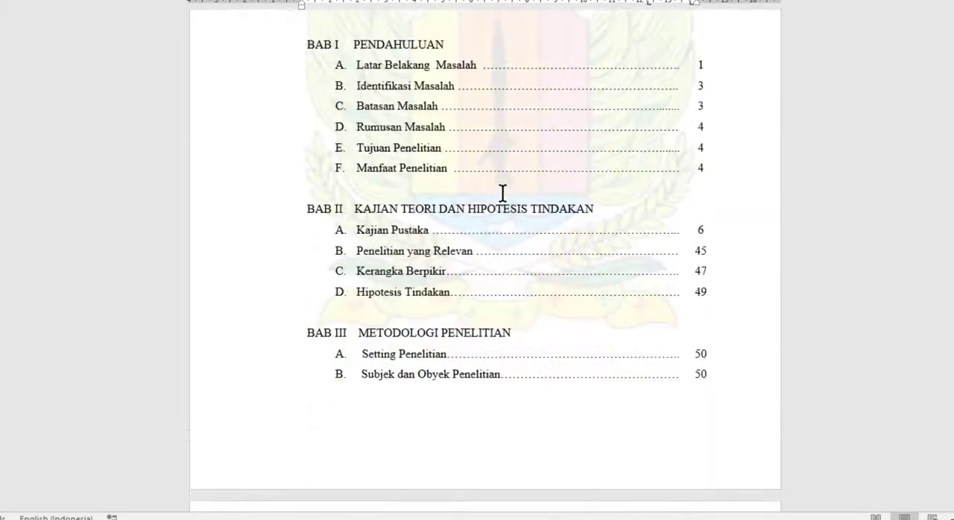
pyautogui.scroll(-15, 503, 193)
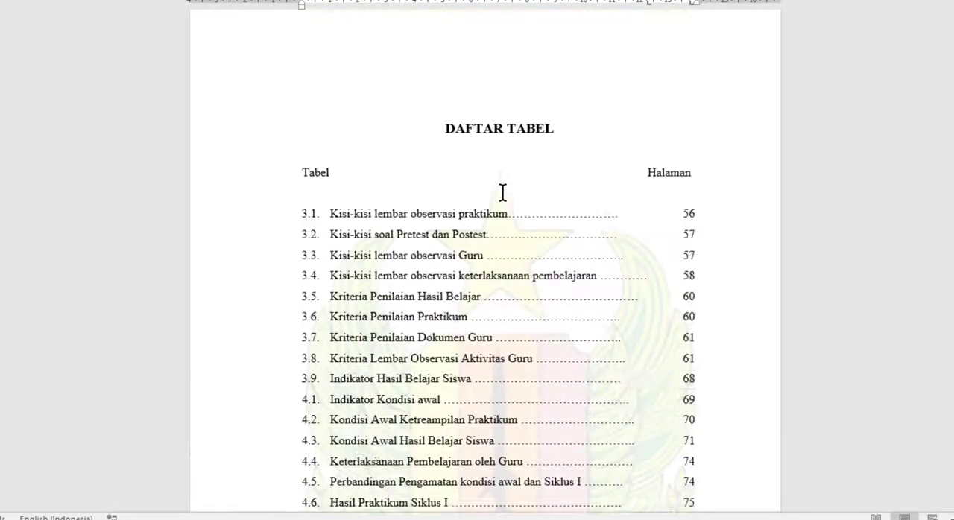
pyautogui.scroll(-15, 503, 194)
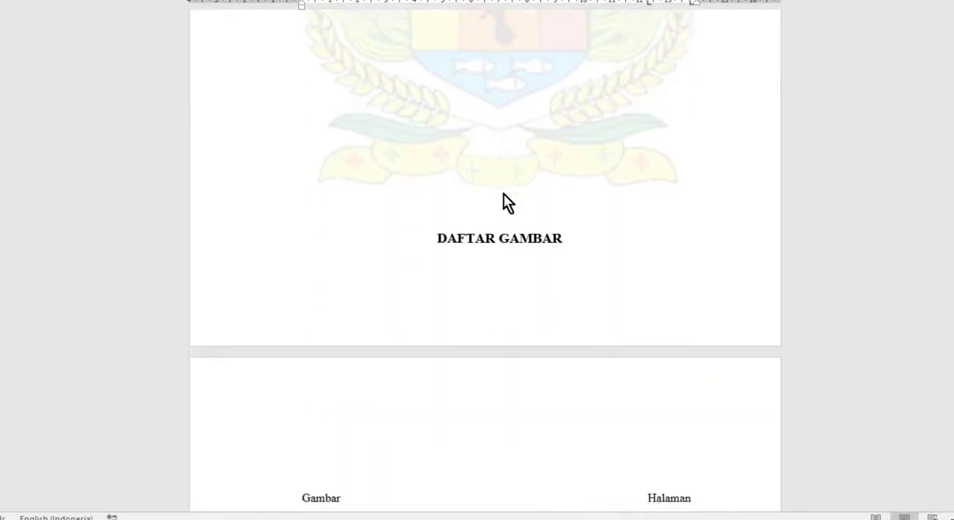
pyautogui.scroll(-5, 498, 176)
pyautogui.scroll(5, 488, 146)
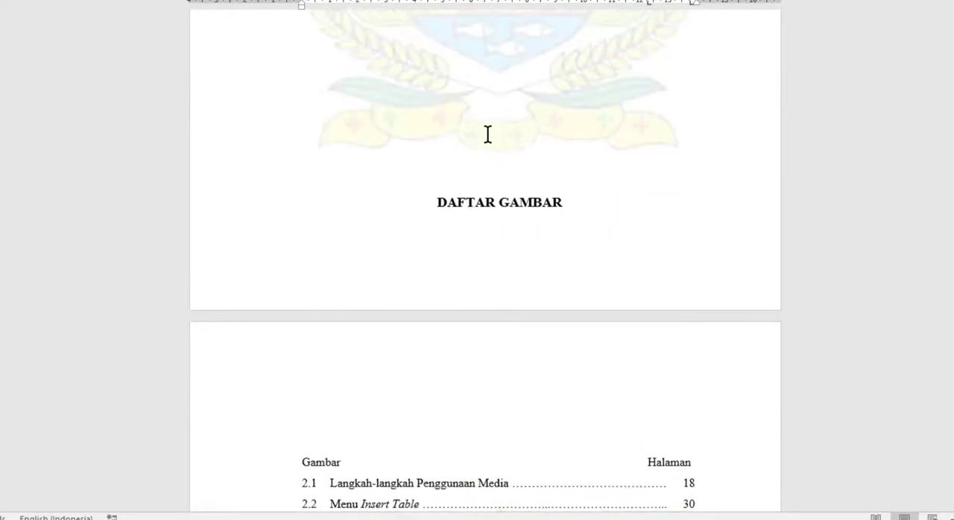
pyautogui.click(427, 202)
pyautogui.press('Return')
pyautogui.scroll(-5, 519, 222)
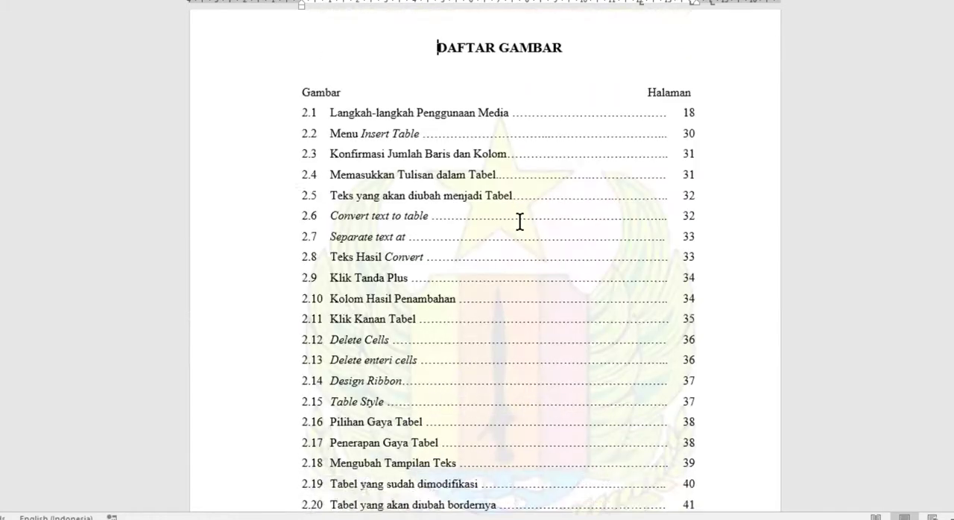
# Open the footer on the first page of BAB I PENDAHULUAN for editing
pyautogui.scroll(-20, 520, 222)
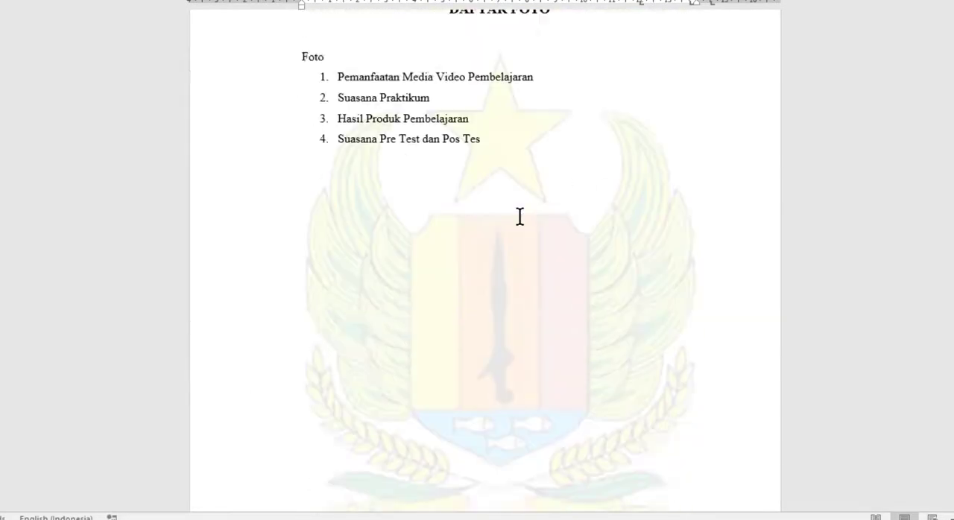
pyautogui.scroll(-10, 520, 217)
pyautogui.click(503, 154)
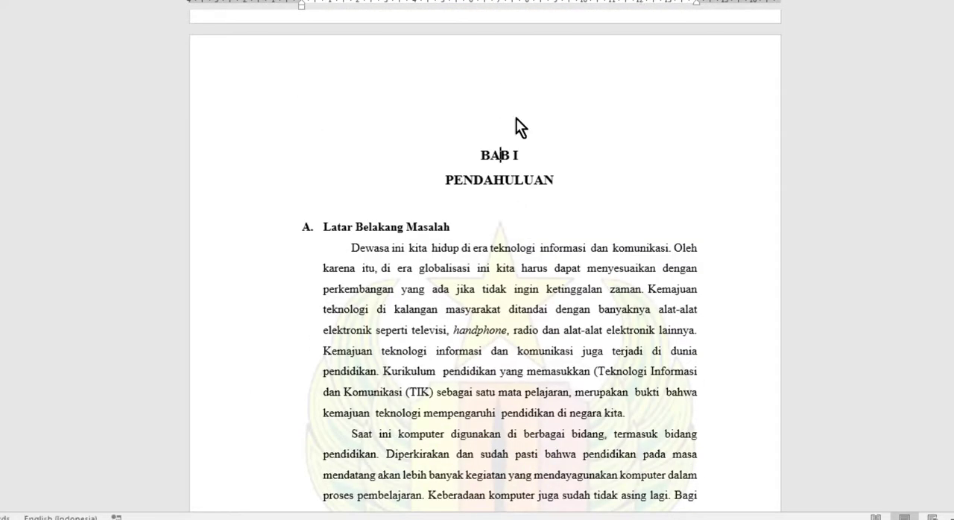
pyautogui.scroll(-8, 521, 224)
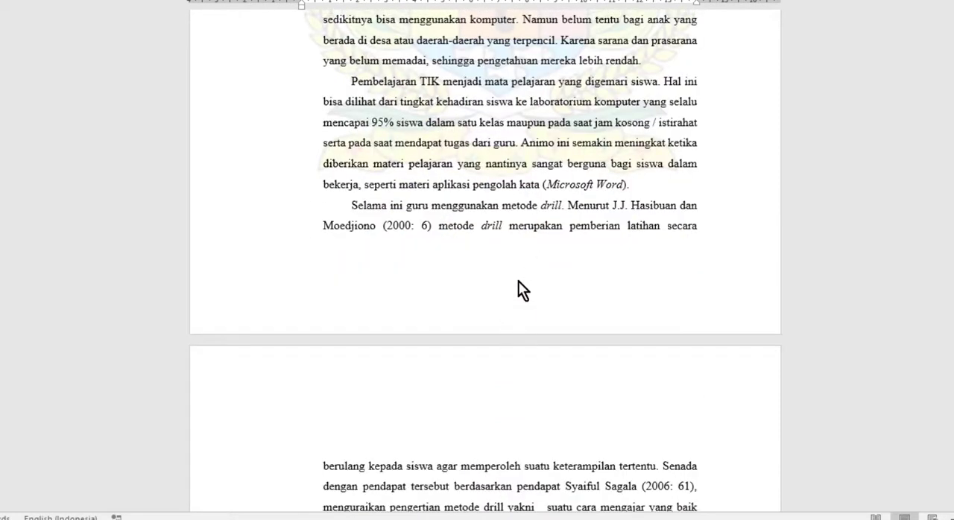
pyautogui.click(517, 292)
pyautogui.doubleClick(519, 296)
# Examine the header and footer areas of the first BAB I pages and the cover, and return to the body text
pyautogui.scroll(-1, 511, 296)
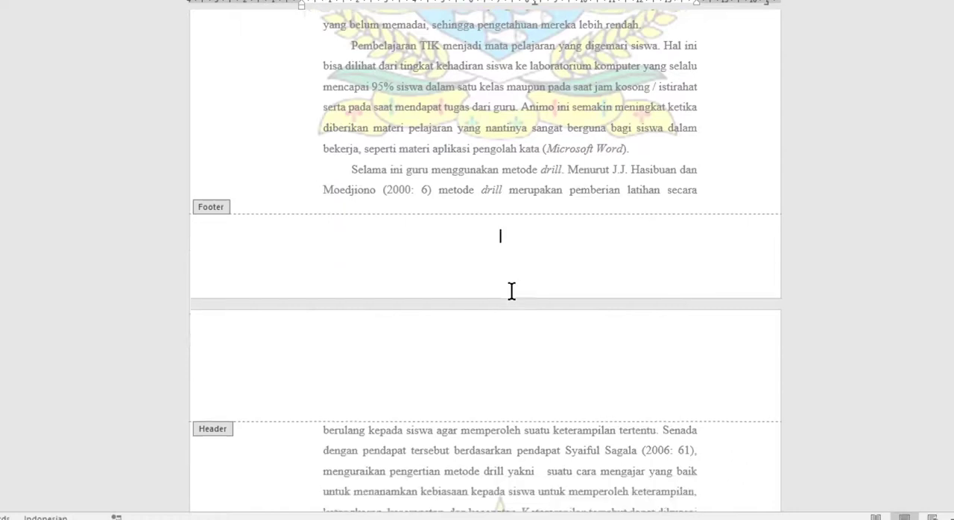
pyautogui.scroll(-3, 511, 291)
pyautogui.scroll(-3, 520, 311)
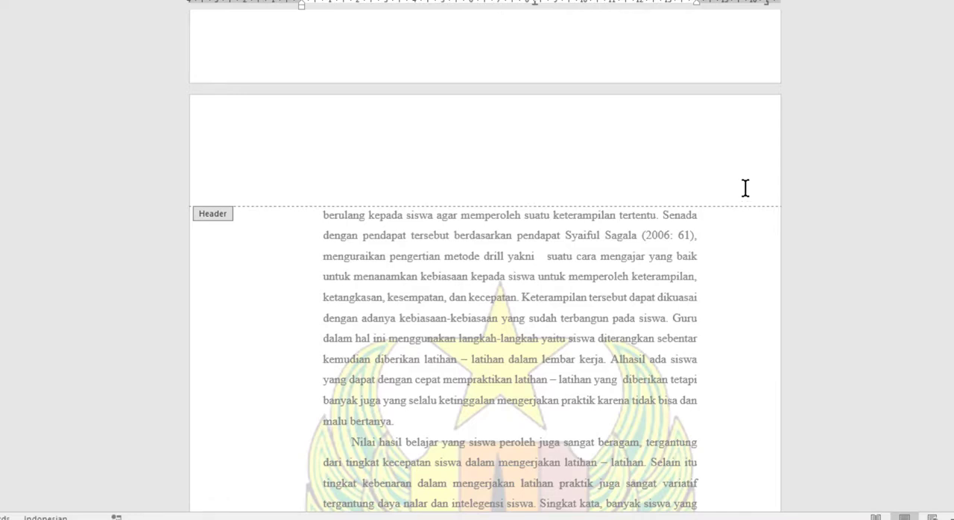
pyautogui.scroll(2, 641, 228)
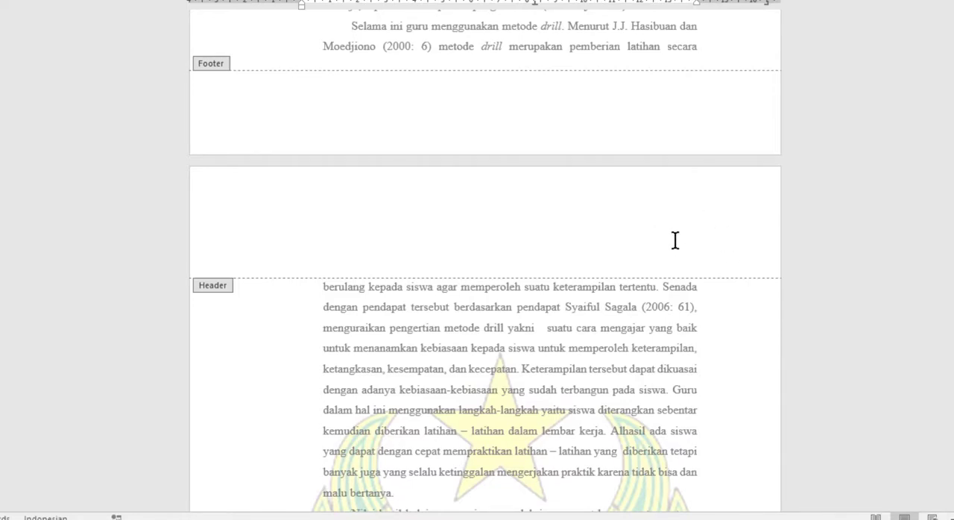
pyautogui.scroll(14, 675, 240)
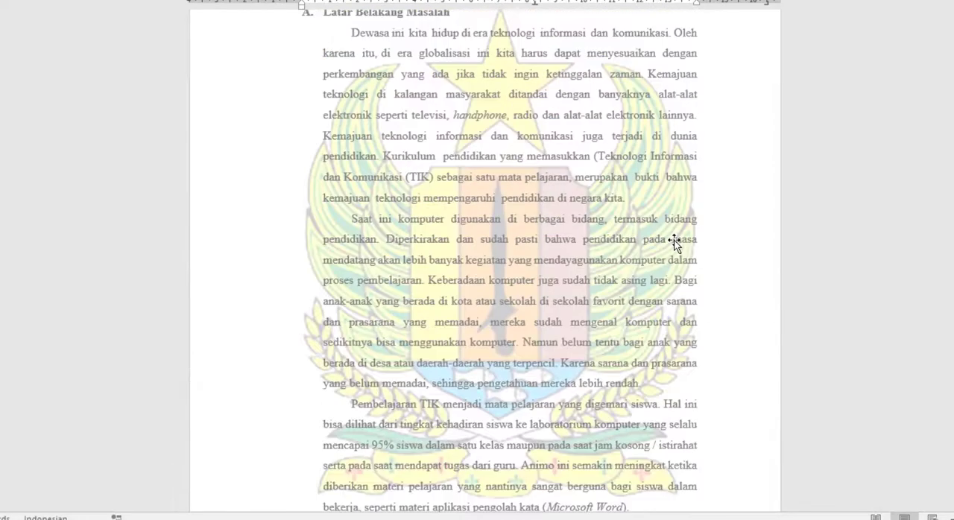
pyautogui.scroll(3, 674, 241)
pyautogui.scroll(-7, 675, 241)
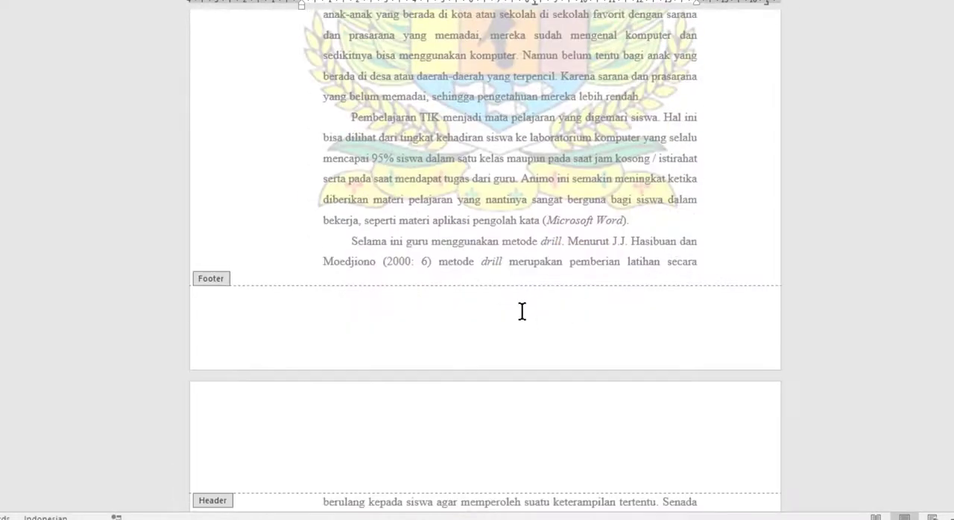
pyautogui.click(521, 311)
pyautogui.scroll(-1, 525, 310)
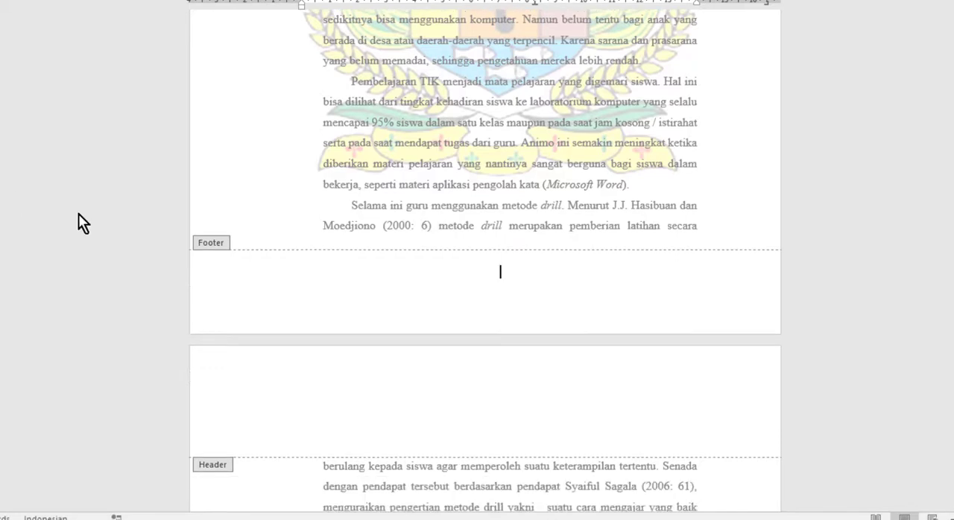
pyautogui.scroll(-1, 556, 426)
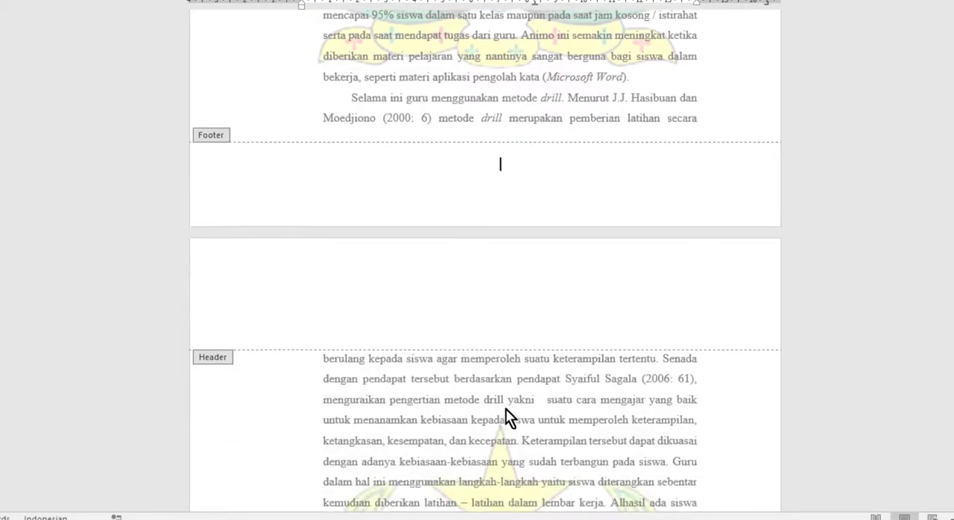
pyautogui.scroll(-1, 624, 347)
pyautogui.scroll(-1, 668, 250)
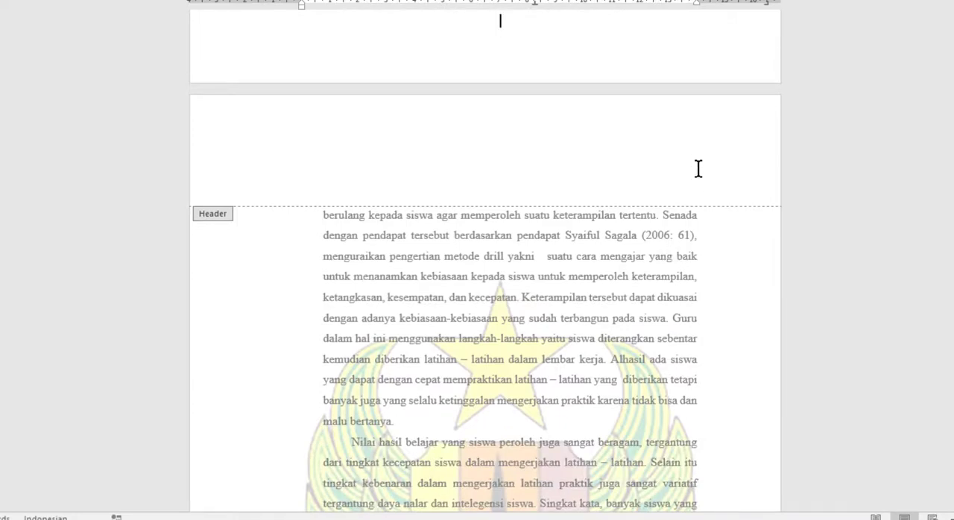
pyautogui.scroll(5, 699, 173)
pyautogui.scroll(8, 699, 169)
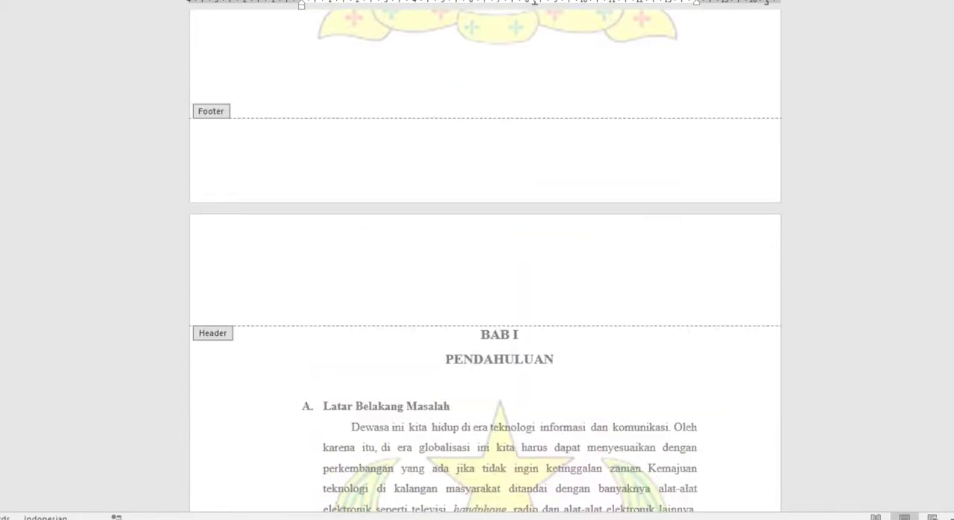
pyautogui.scroll(15, 568, 296)
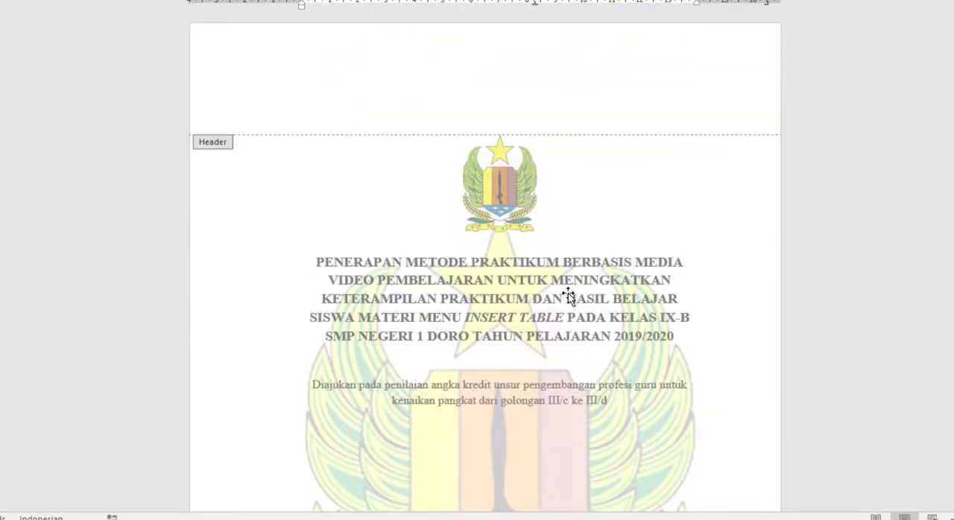
pyautogui.scroll(-1, 568, 296)
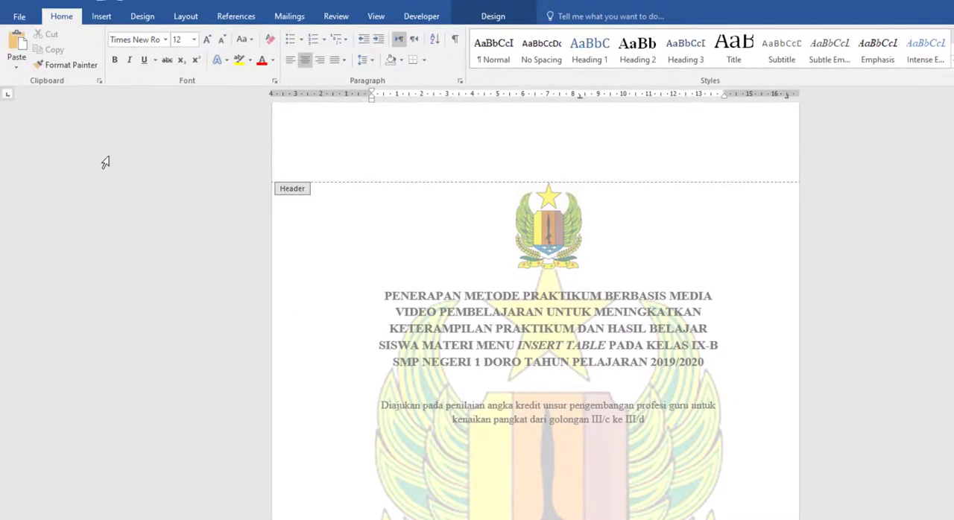
pyautogui.doubleClick(369, 266)
# Examine the available page number placements, including Bottom of Page and Page Margins, without inserting a number
pyautogui.scroll(1, 431, 285)
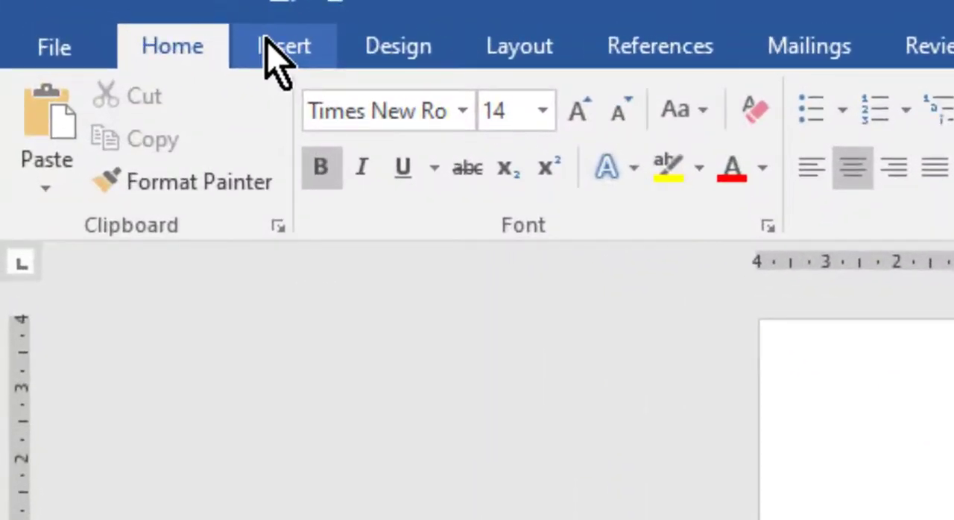
pyautogui.click(283, 46)
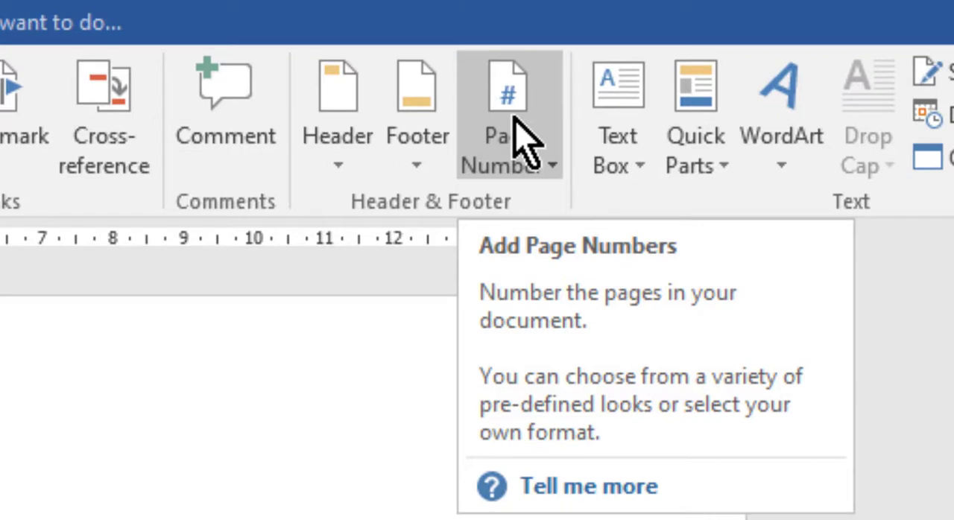
pyautogui.click(560, 183)
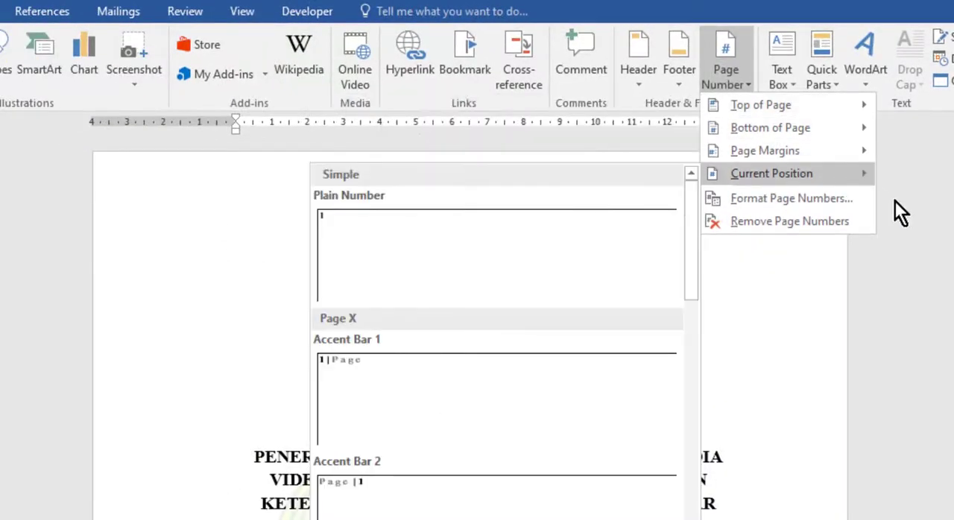
pyautogui.moveTo(807, 111)
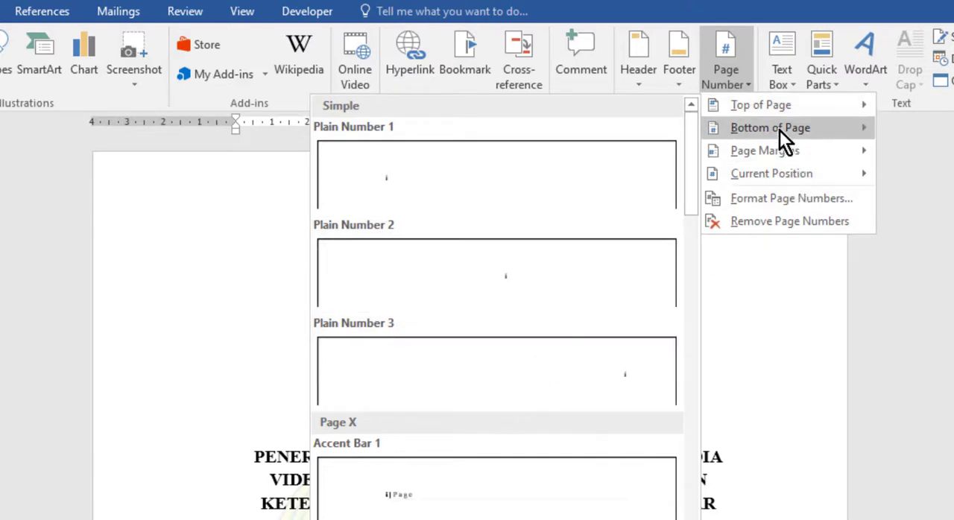
pyautogui.moveTo(780, 132)
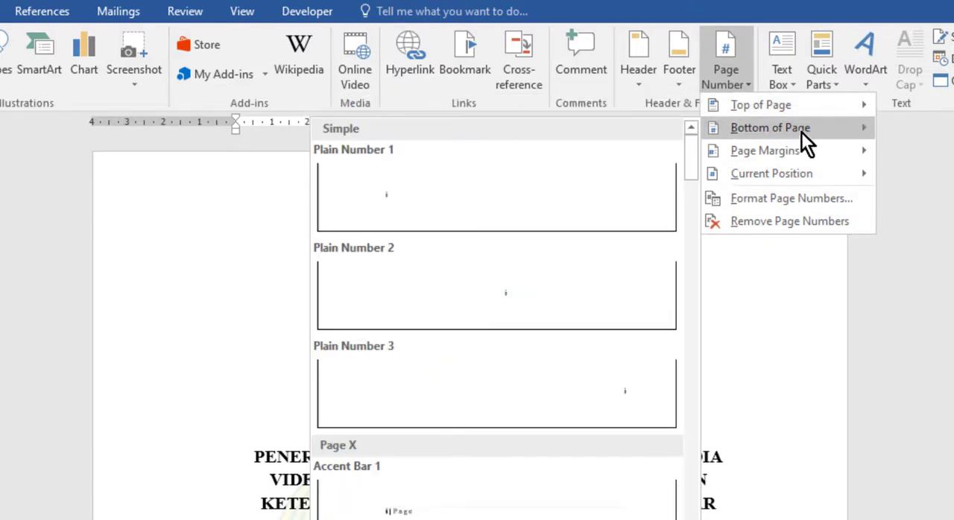
pyautogui.moveTo(788, 153)
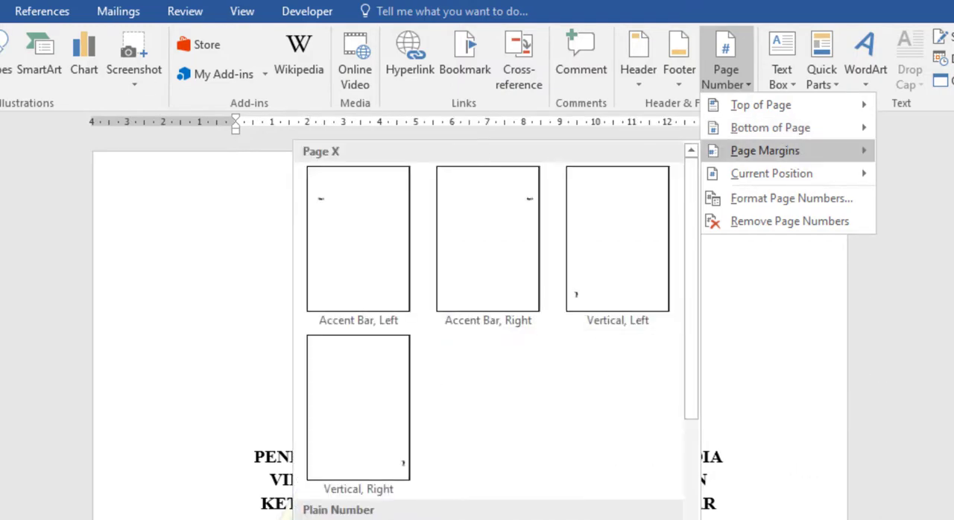
pyautogui.click(192, 350)
# Open the cover page's footer for editing and check the cover's header and footer areas
pyautogui.scroll(-5, 208, 360)
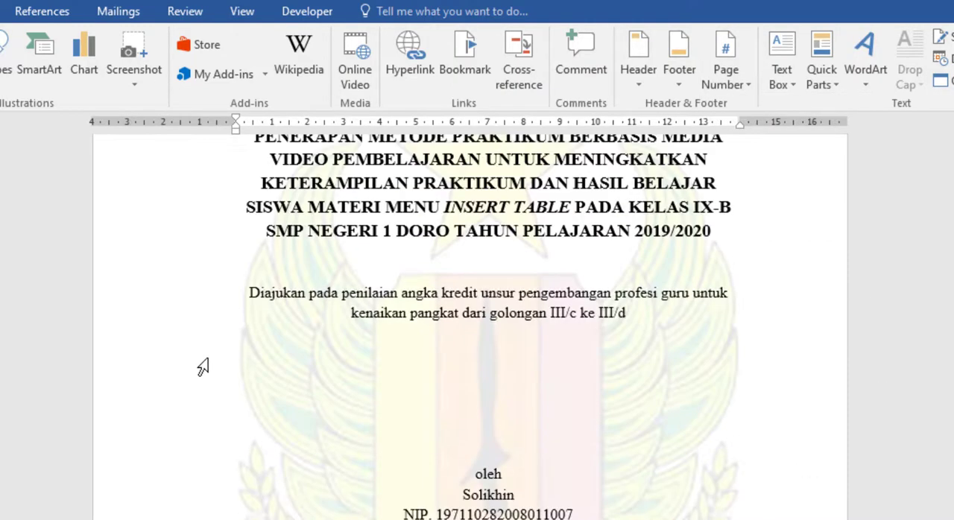
pyautogui.scroll(-4, 202, 367)
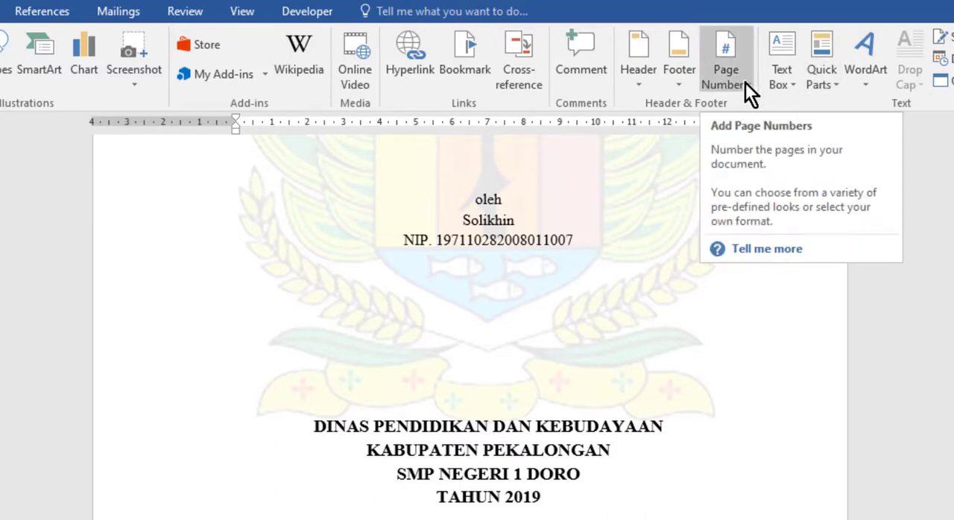
pyautogui.scroll(-1, 507, 512)
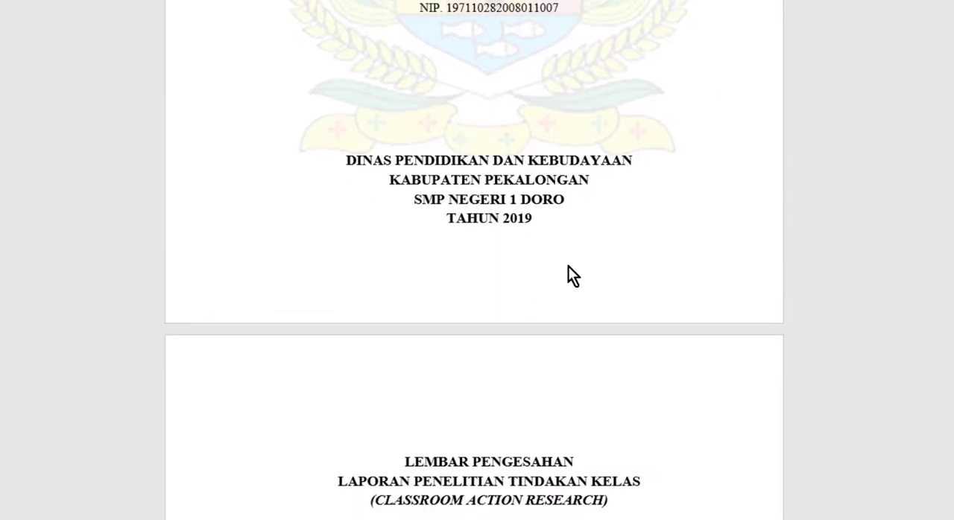
pyautogui.scroll(-1, 568, 266)
pyautogui.scroll(1, 568, 266)
pyautogui.doubleClick(517, 284)
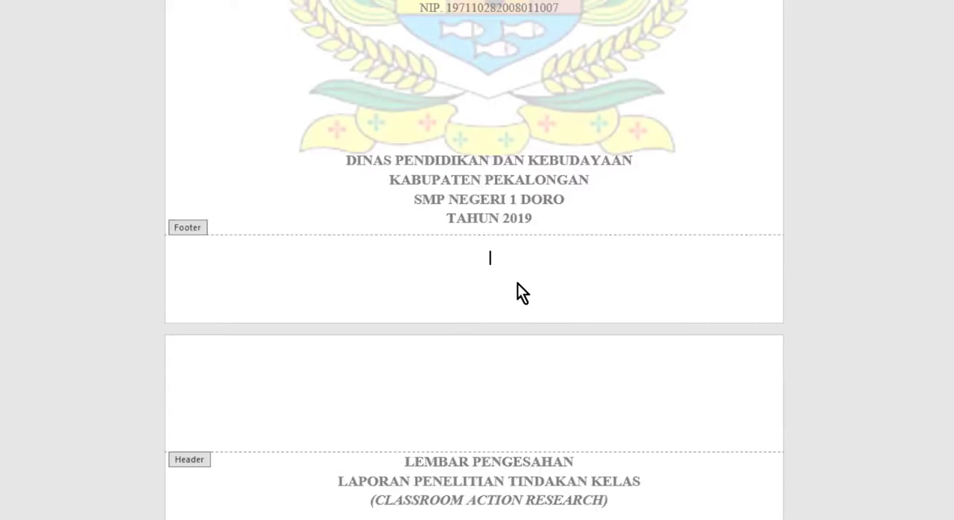
pyautogui.scroll(1, 516, 282)
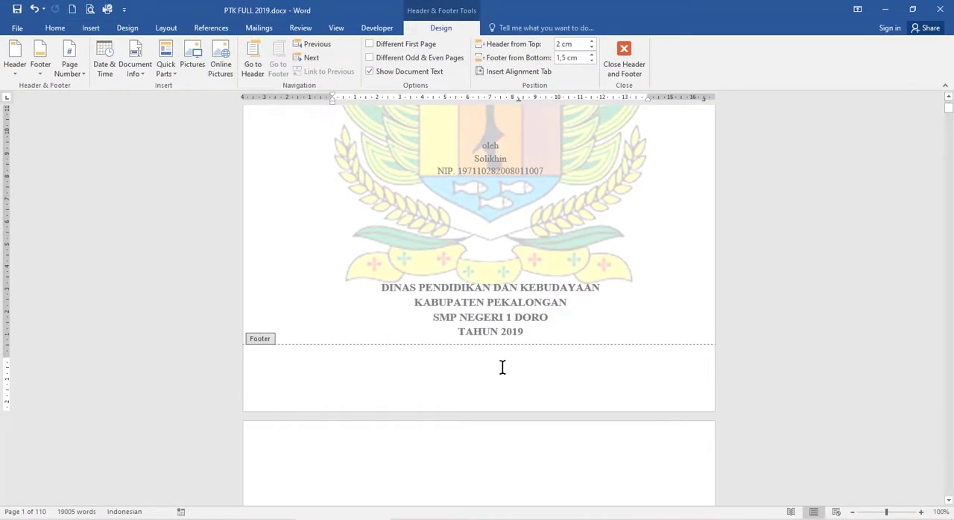
pyautogui.scroll(5, 550, 369)
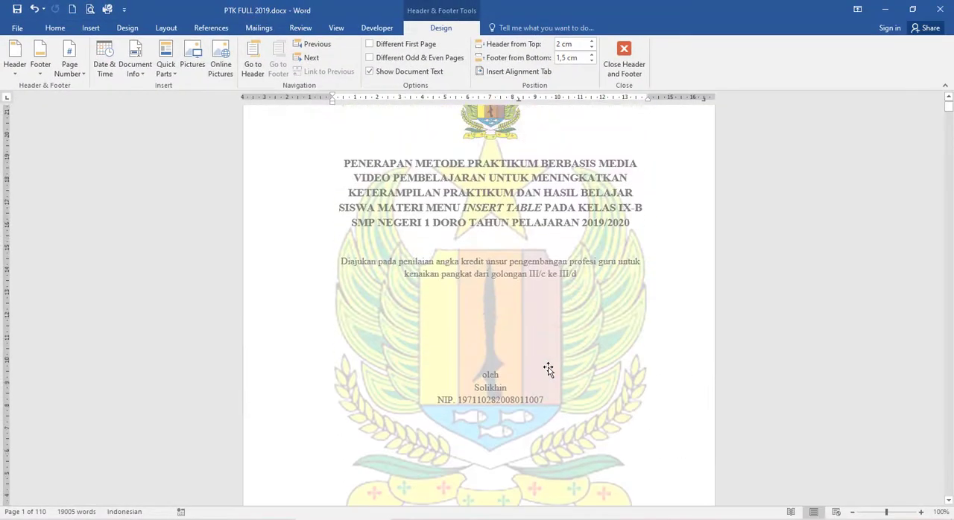
pyautogui.scroll(-5, 548, 369)
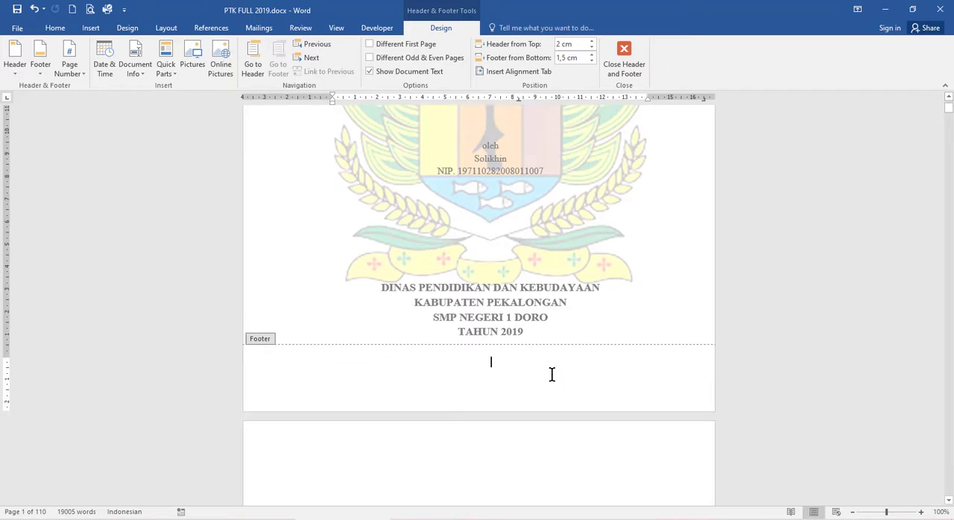
pyautogui.scroll(6, 552, 375)
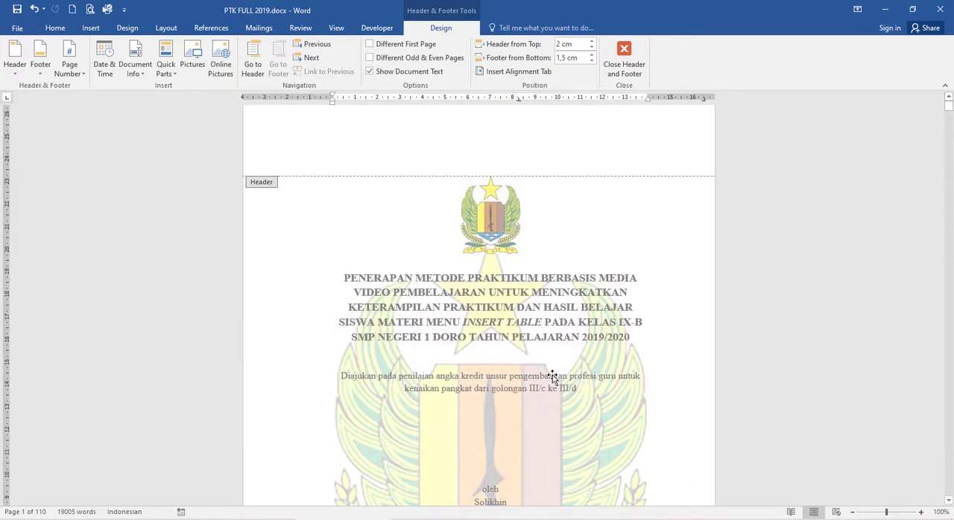
pyautogui.click(561, 519)
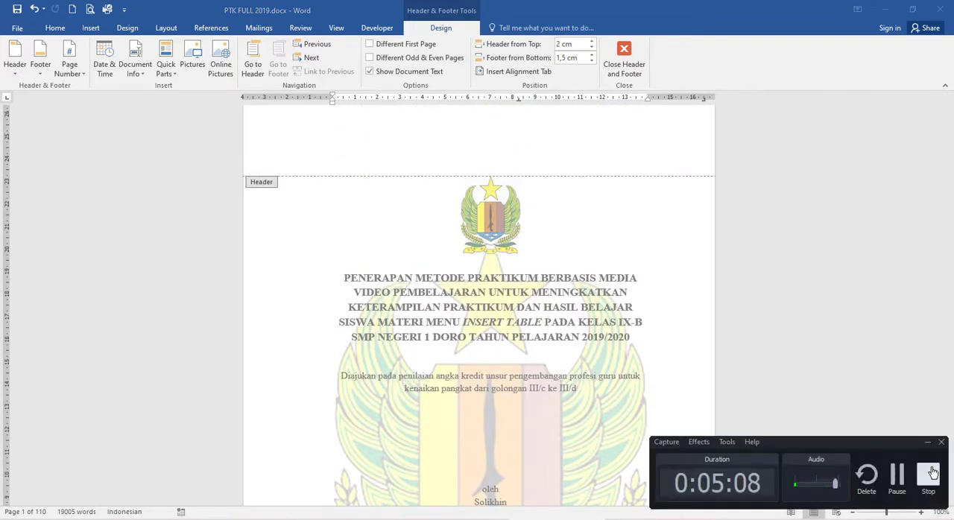
pyautogui.click(893, 475)
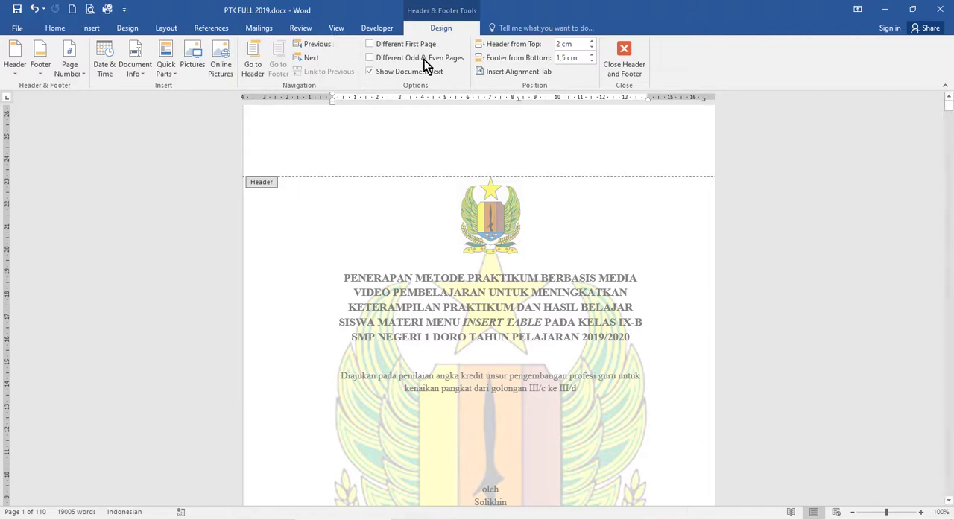
# Switch the document view to show multiple pages side by side
pyautogui.click(338, 30)
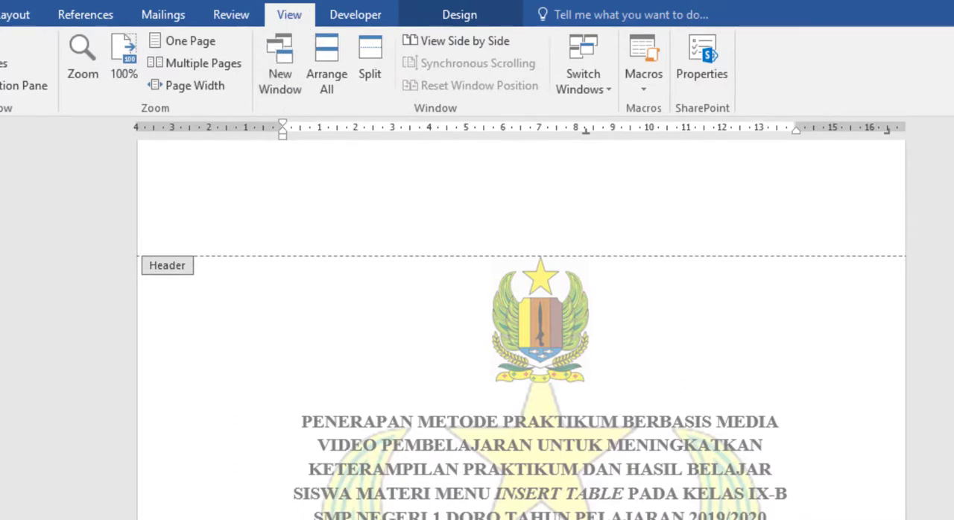
pyautogui.click(0, 14)
pyautogui.click(287, 14)
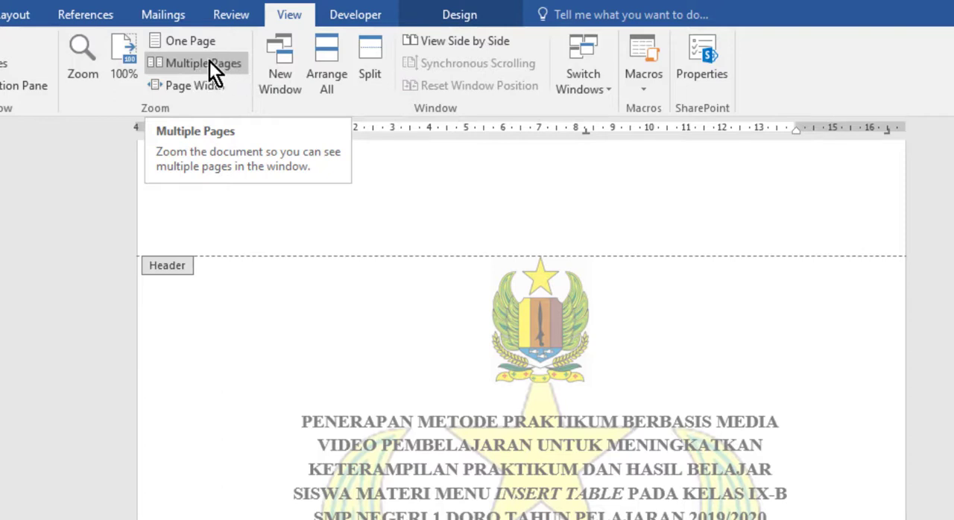
pyautogui.click(186, 63)
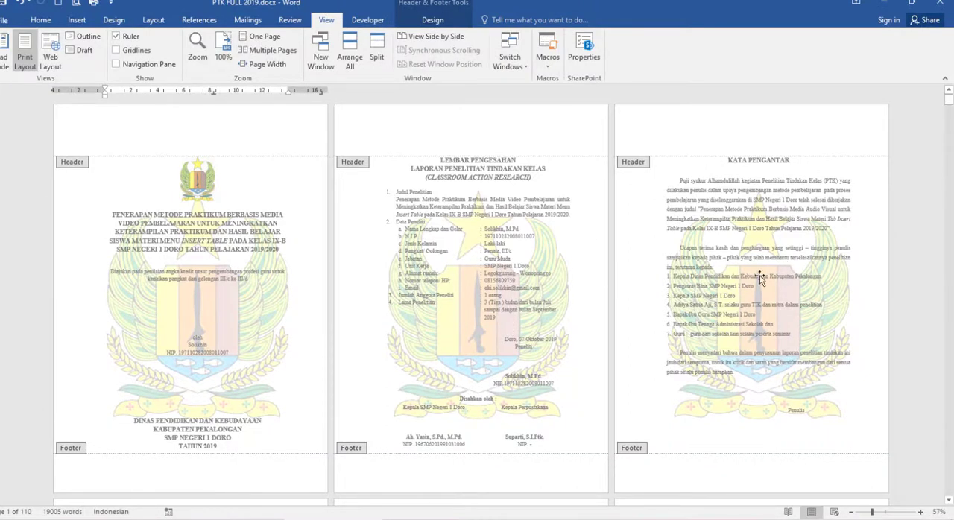
# Set the zoom to 60% so that three pages fit across the window
pyautogui.click(924, 514)
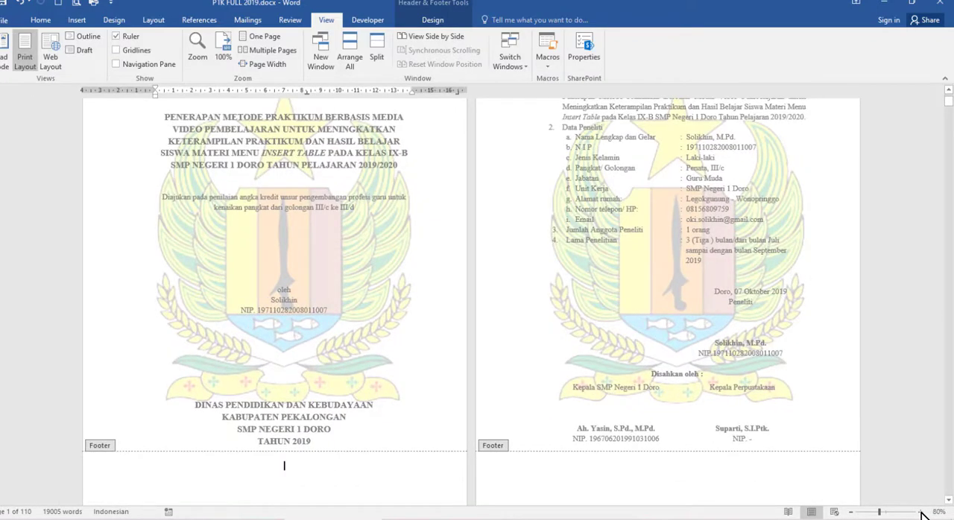
pyautogui.click(924, 513)
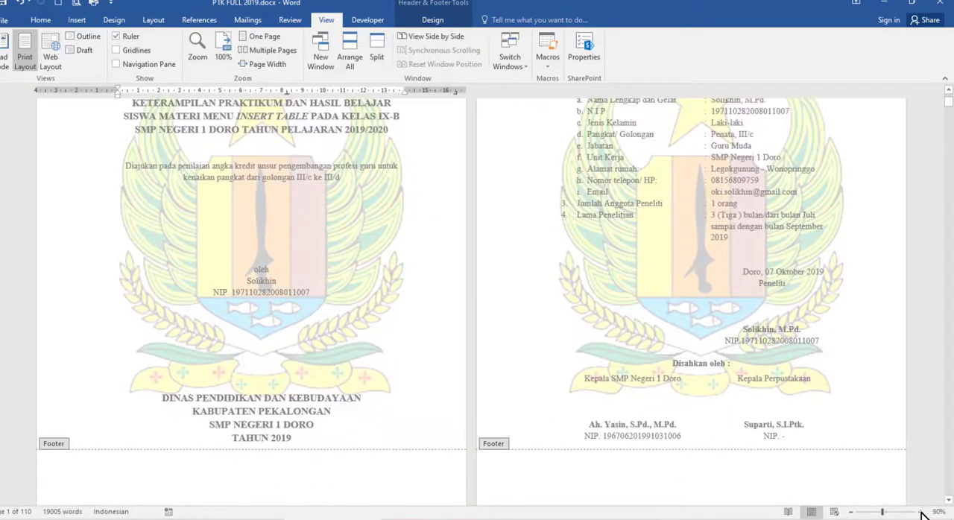
pyautogui.click(922, 514)
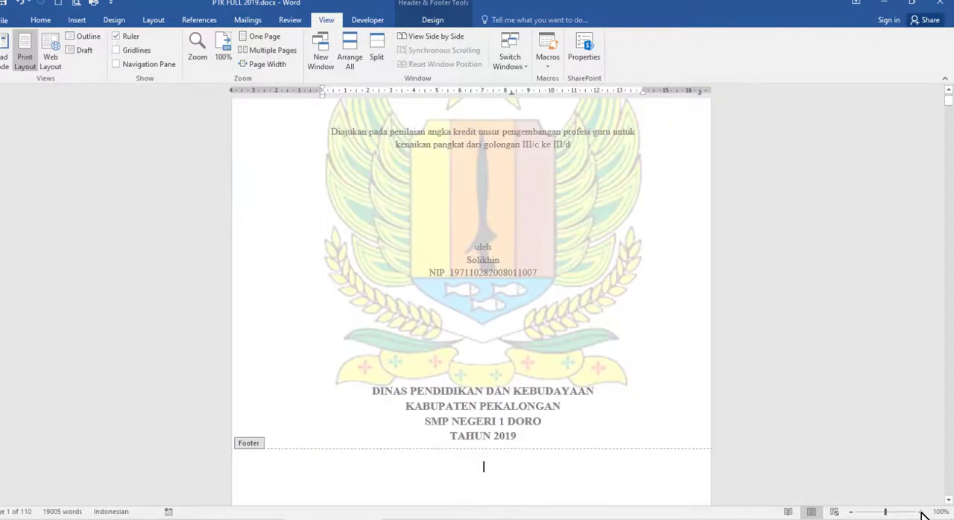
pyautogui.click(853, 513)
pyautogui.click(853, 514)
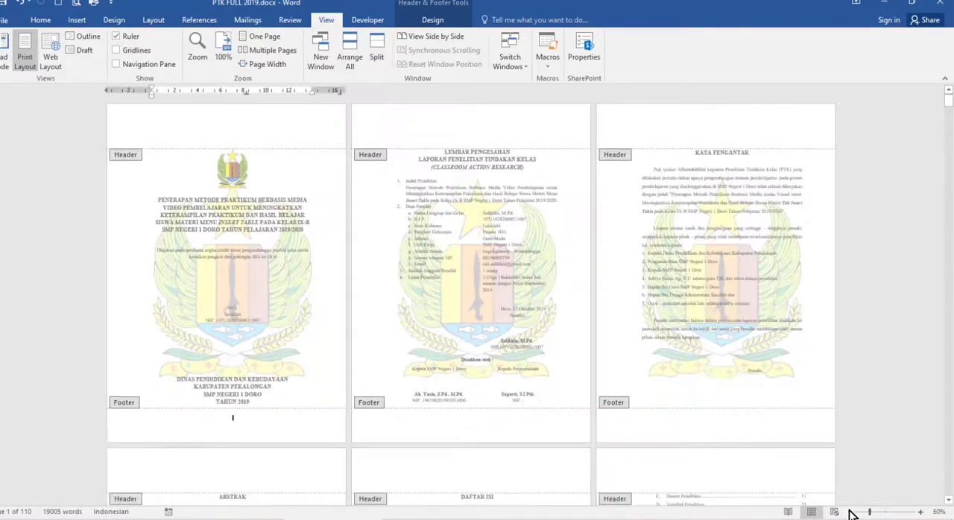
pyautogui.click(853, 514)
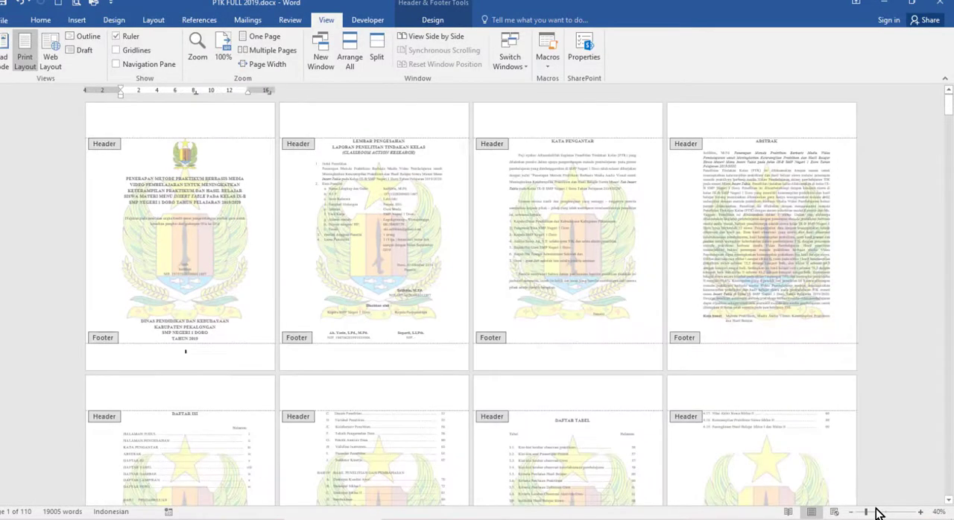
pyautogui.click(921, 514)
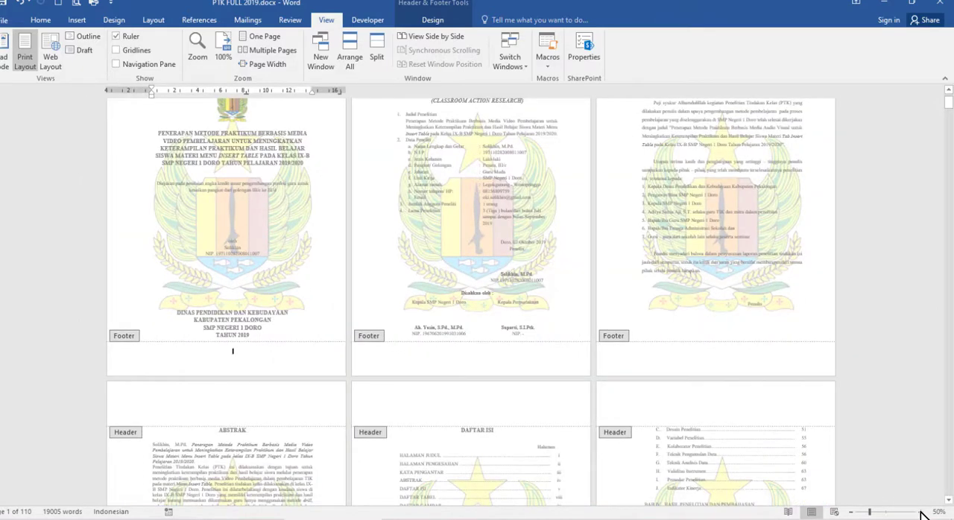
pyautogui.click(922, 514)
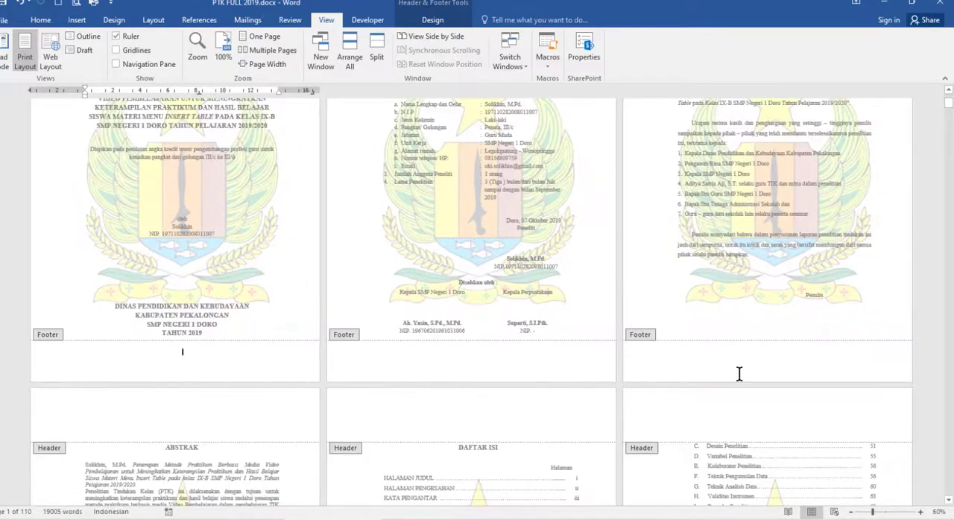
# Place the text cursor in the footer of the LEMBAR PENGESAHAN page
pyautogui.scroll(3, 739, 373)
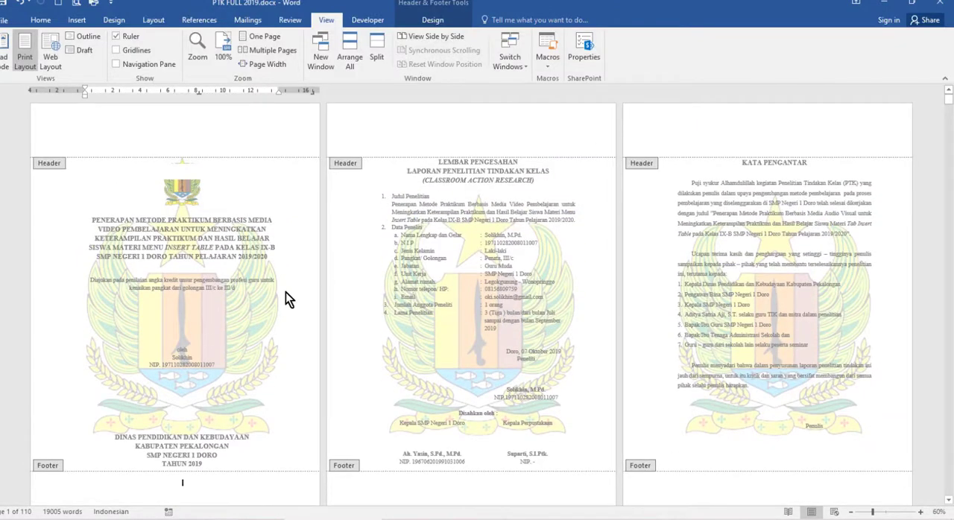
pyautogui.scroll(1, 298, 291)
pyautogui.scroll(-4, 298, 291)
pyautogui.scroll(3, 299, 290)
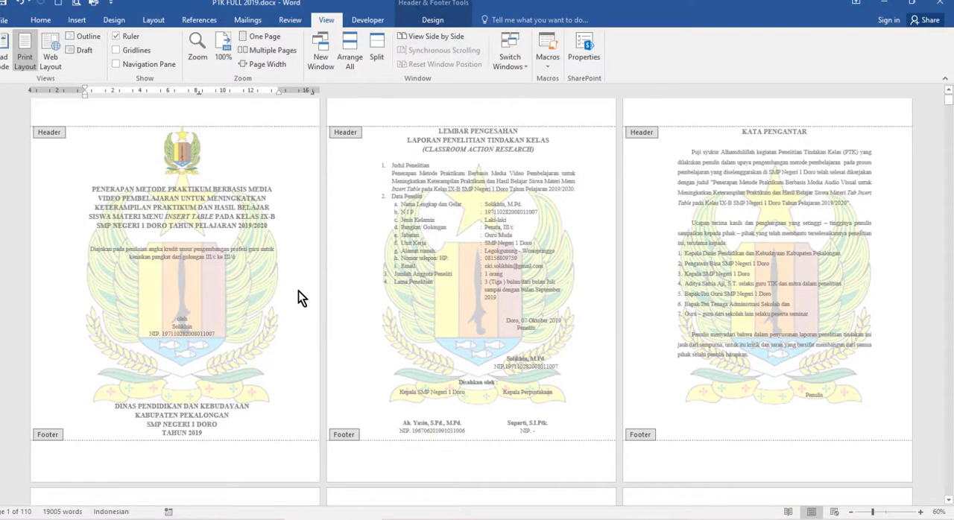
pyautogui.scroll(-1, 299, 290)
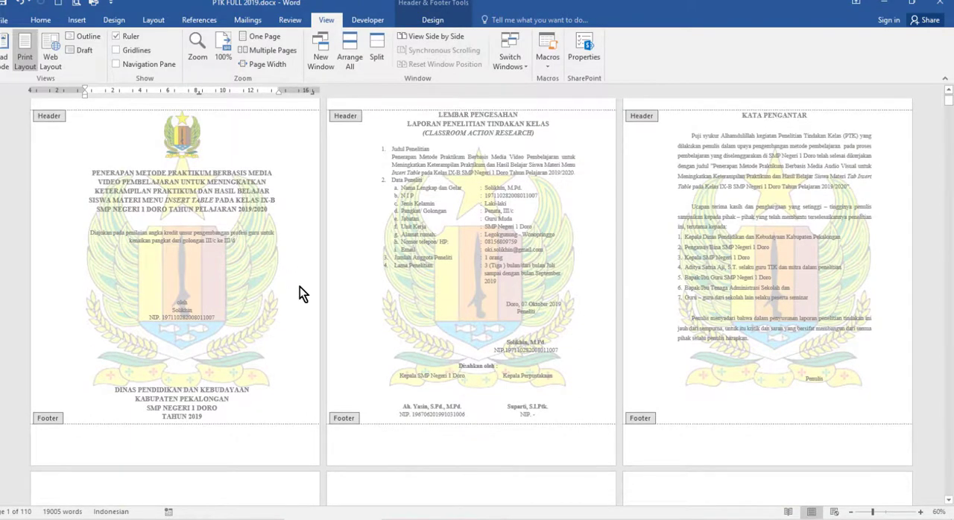
pyautogui.scroll(3, 301, 286)
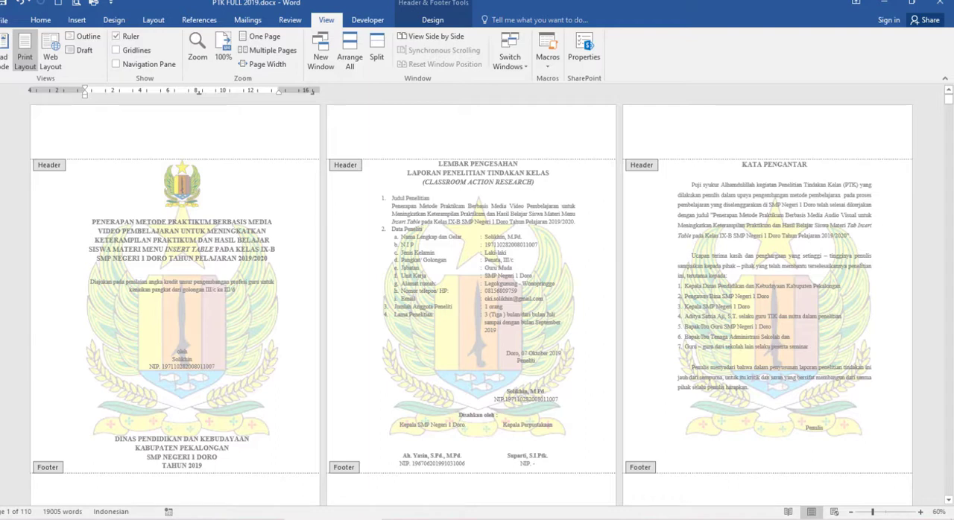
pyautogui.click(481, 486)
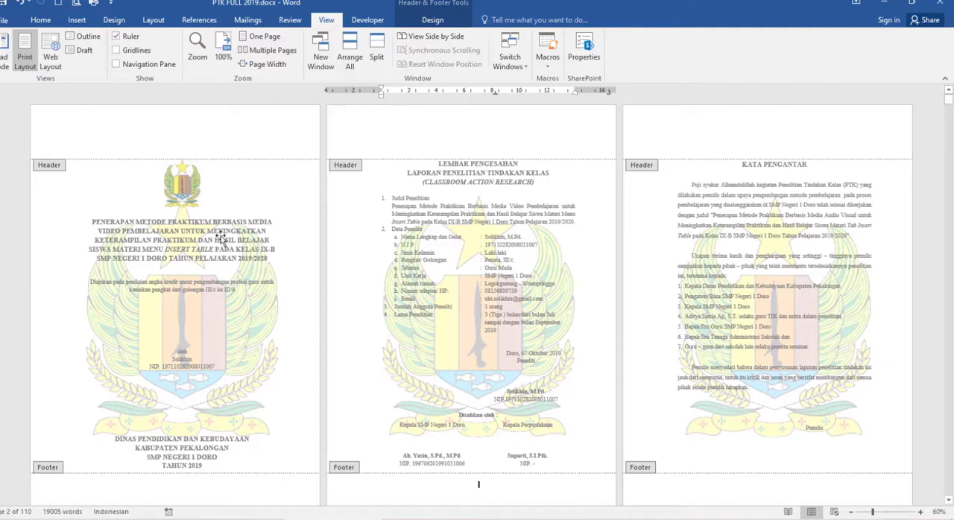
# Examine the front matter pages from the cover through DAFTAR FOTO to the start of BAB I PENDAHULUAN
pyautogui.scroll(-1, 737, 350)
pyautogui.scroll(-10, 737, 351)
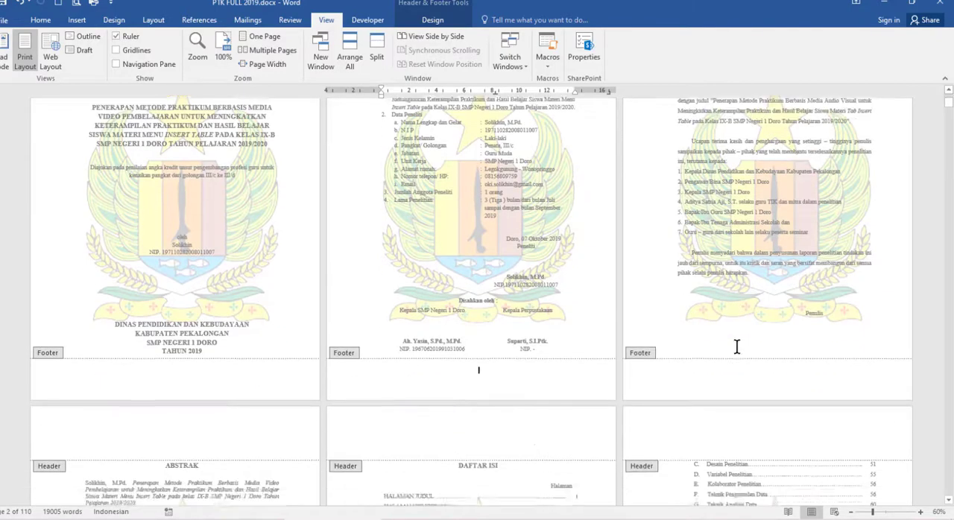
pyautogui.scroll(-6, 738, 349)
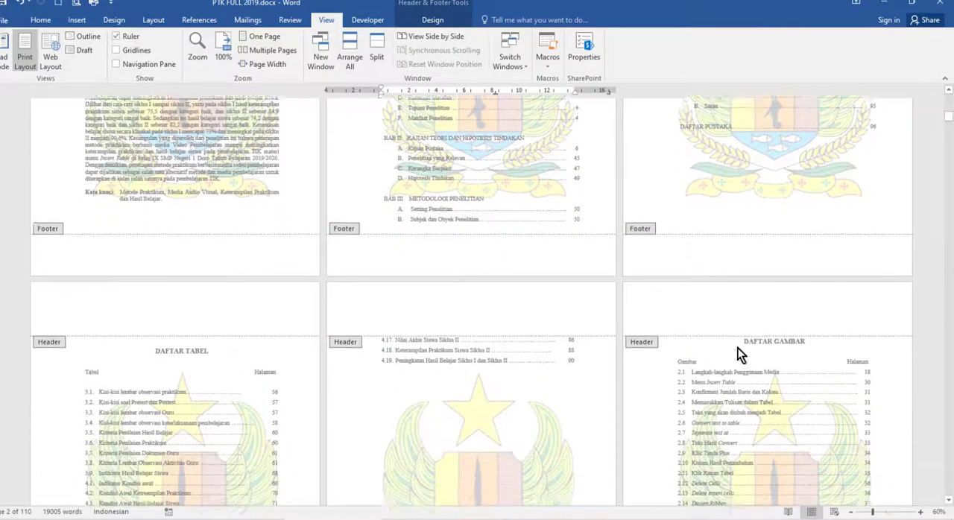
pyautogui.scroll(-8, 738, 350)
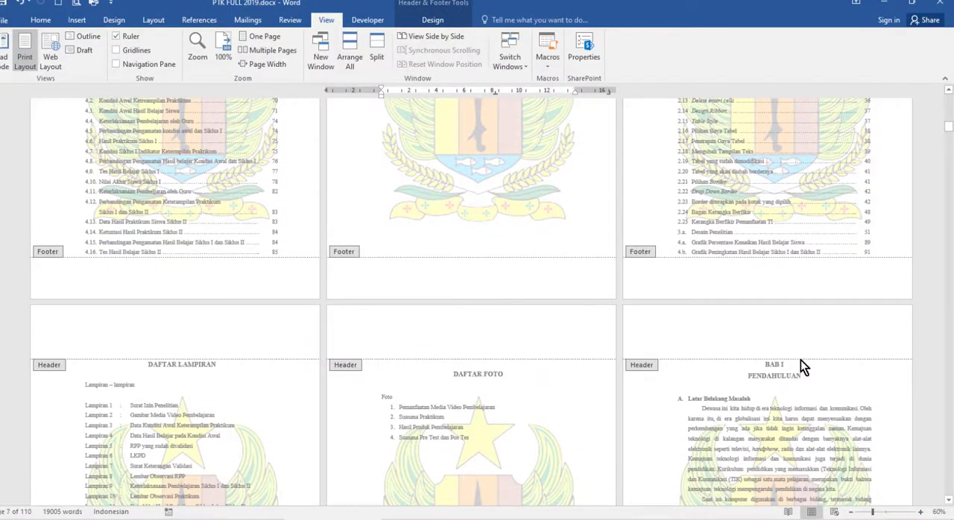
pyautogui.scroll(-3, 756, 380)
pyautogui.scroll(2, 756, 367)
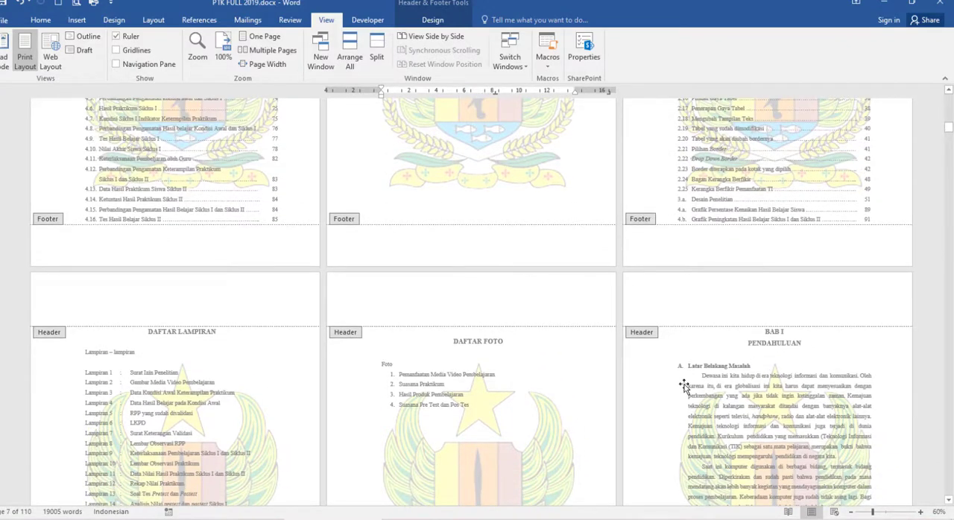
# Examine the front matter pages between the cover and BAB I, including the page numerals listed in DAFTAR ISI
pyautogui.scroll(10, 683, 385)
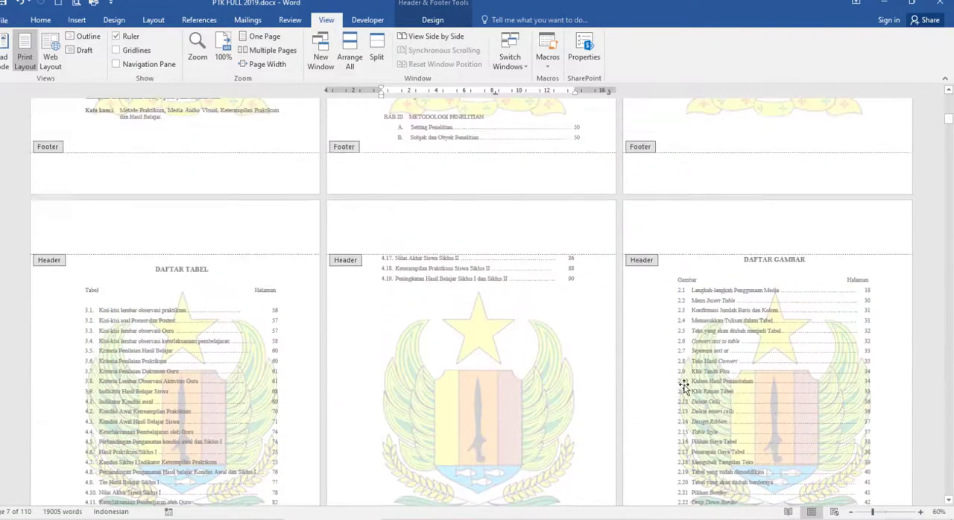
pyautogui.scroll(10, 684, 385)
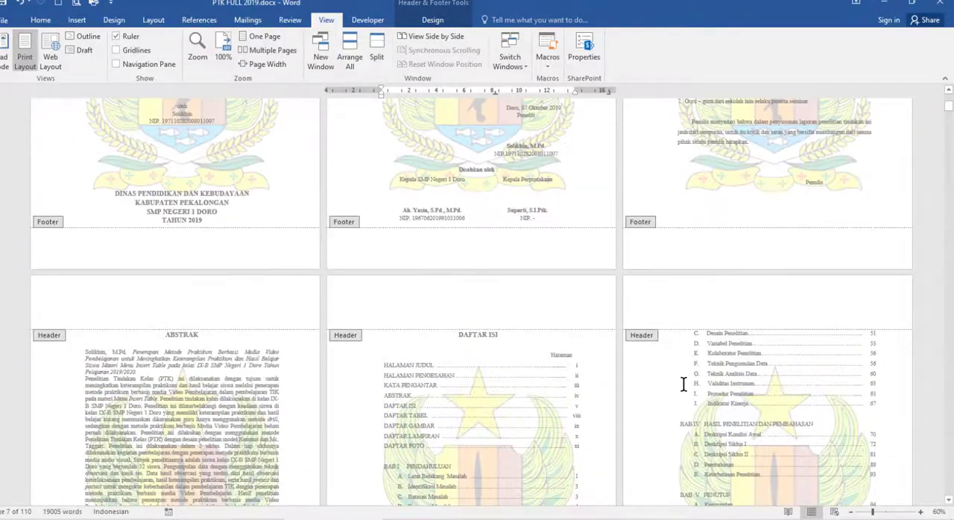
pyautogui.scroll(4, 683, 385)
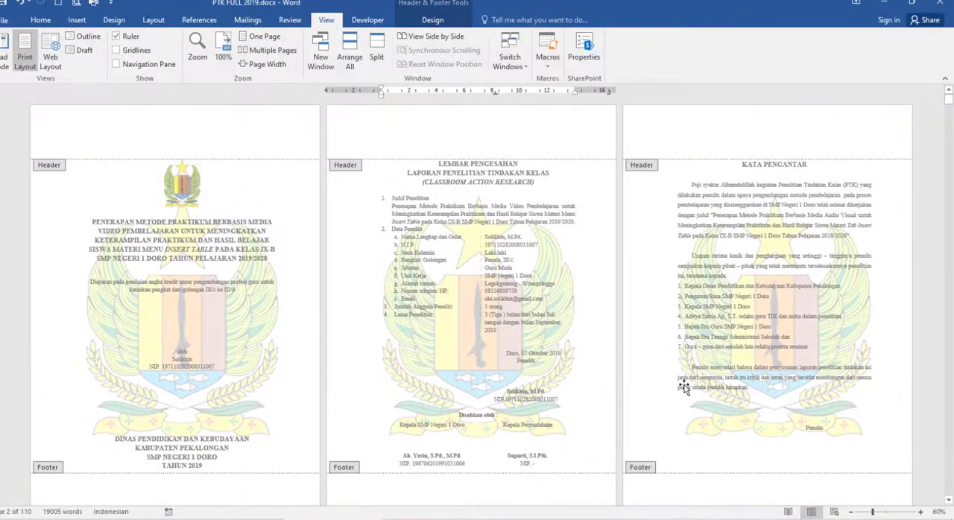
pyautogui.scroll(-2, 684, 387)
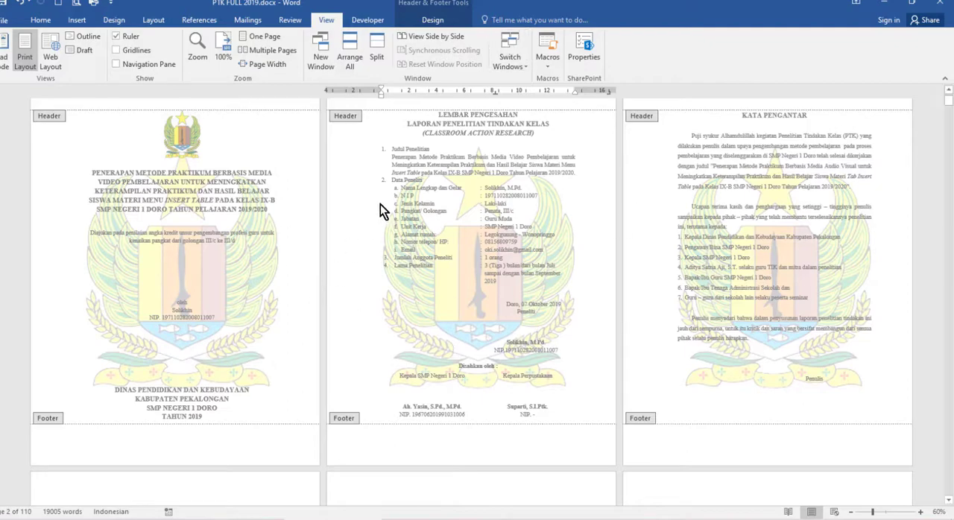
pyautogui.scroll(-3, 651, 368)
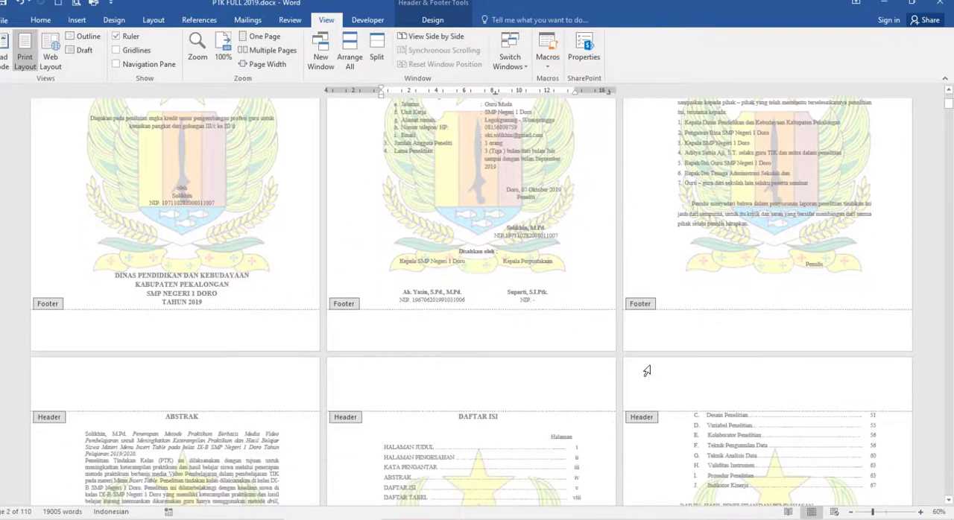
pyautogui.scroll(-5, 651, 366)
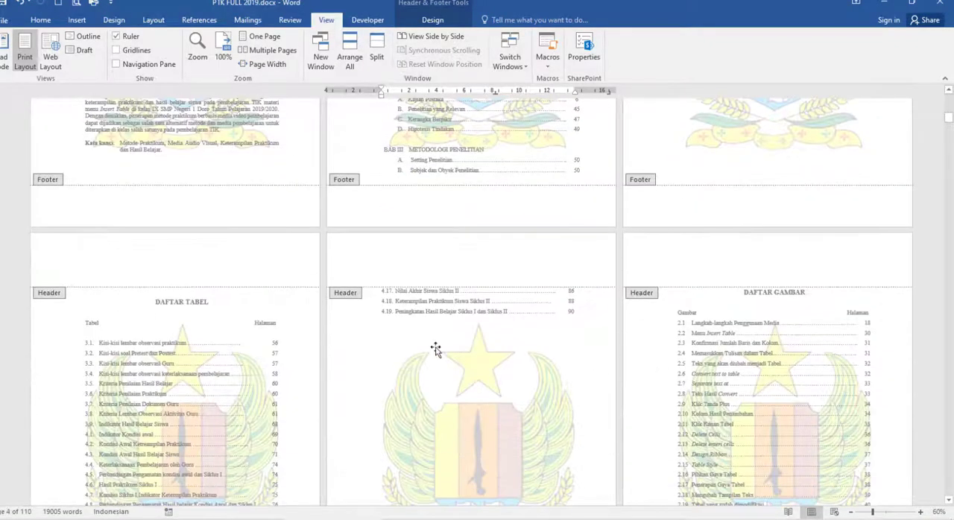
pyautogui.scroll(-3, 667, 375)
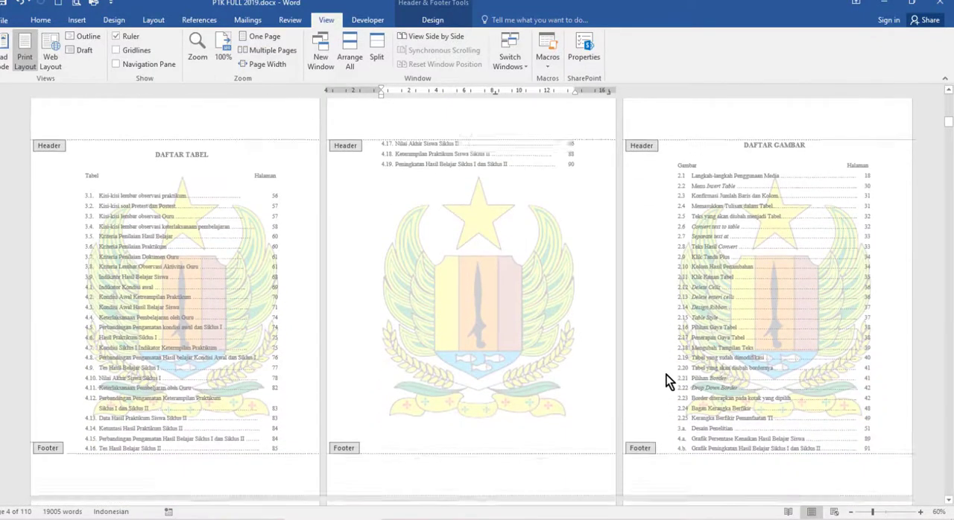
pyautogui.scroll(-2, 666, 375)
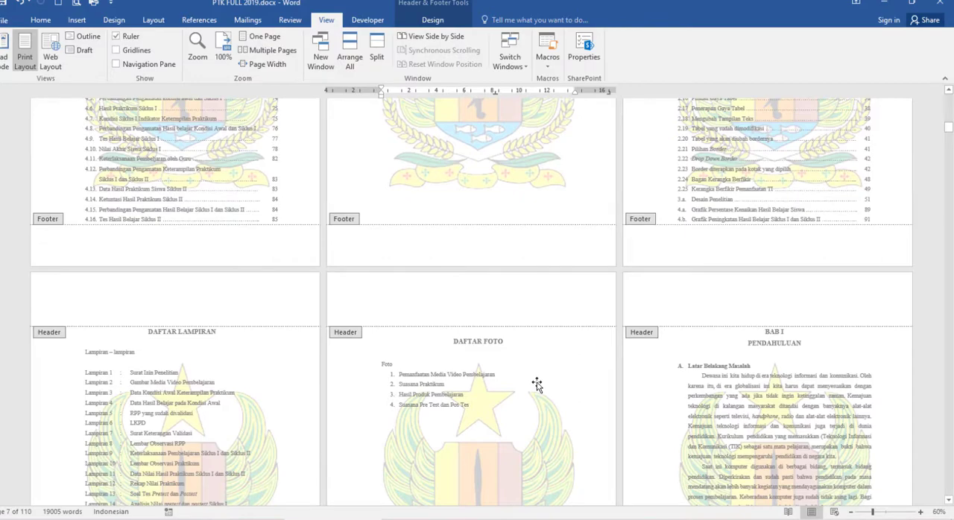
pyautogui.scroll(5, 514, 317)
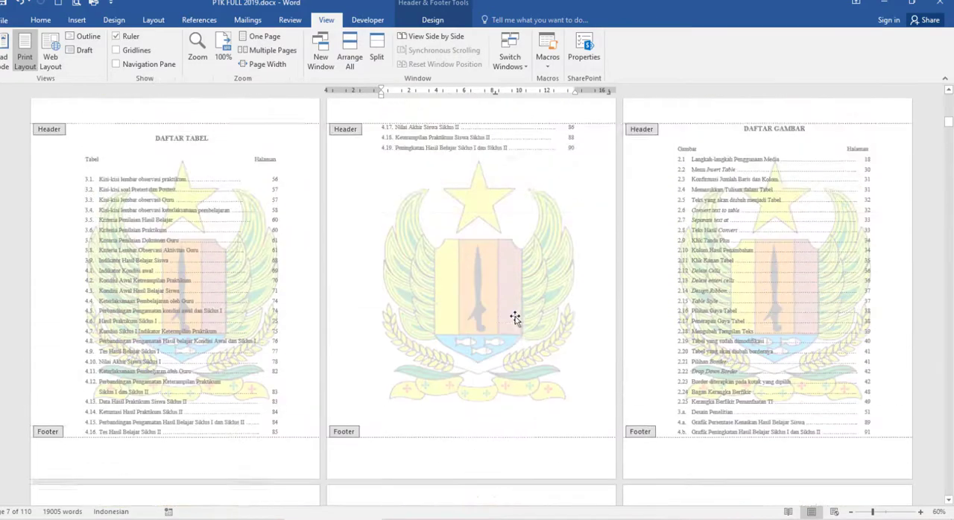
pyautogui.scroll(5, 514, 319)
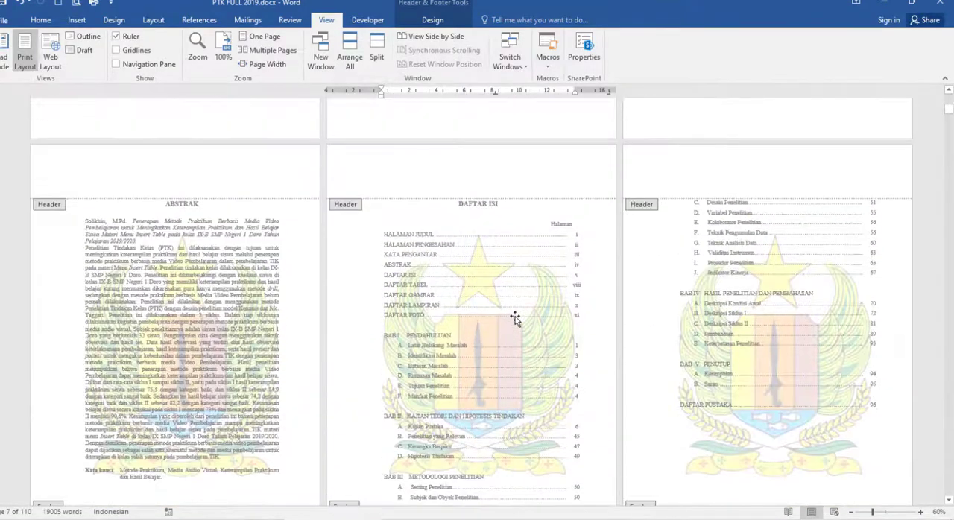
pyautogui.scroll(2, 515, 319)
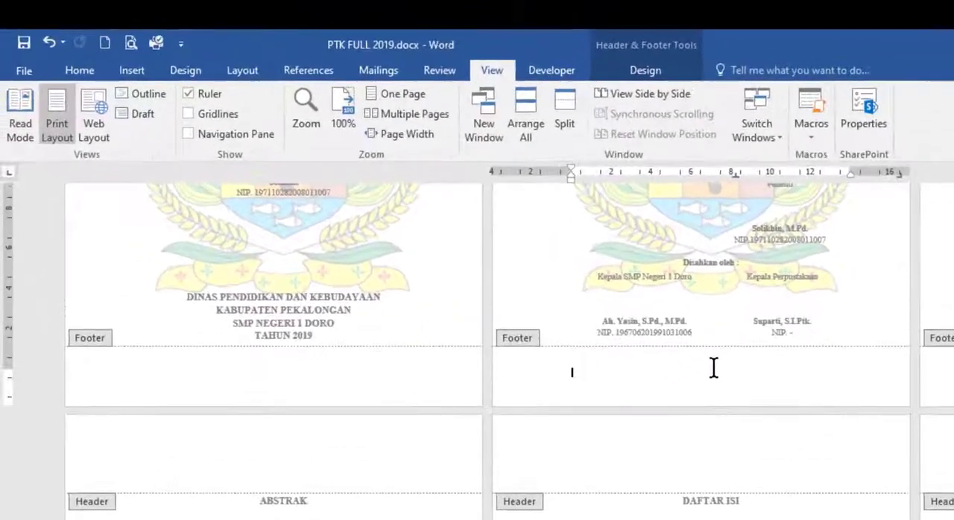
pyautogui.scroll(3, 732, 376)
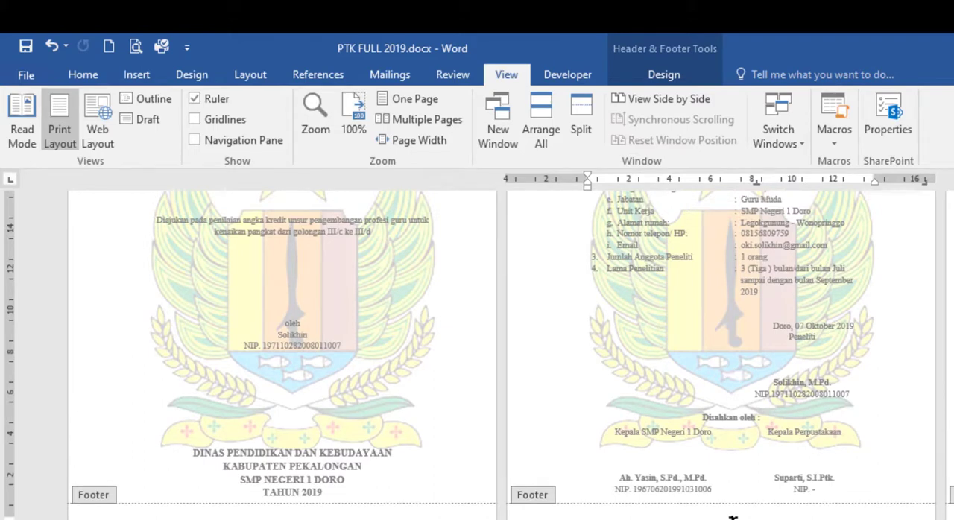
# Lower the footer's distance from the bottom to 1,4 cm and return it to 1,5 cm
pyautogui.click(663, 75)
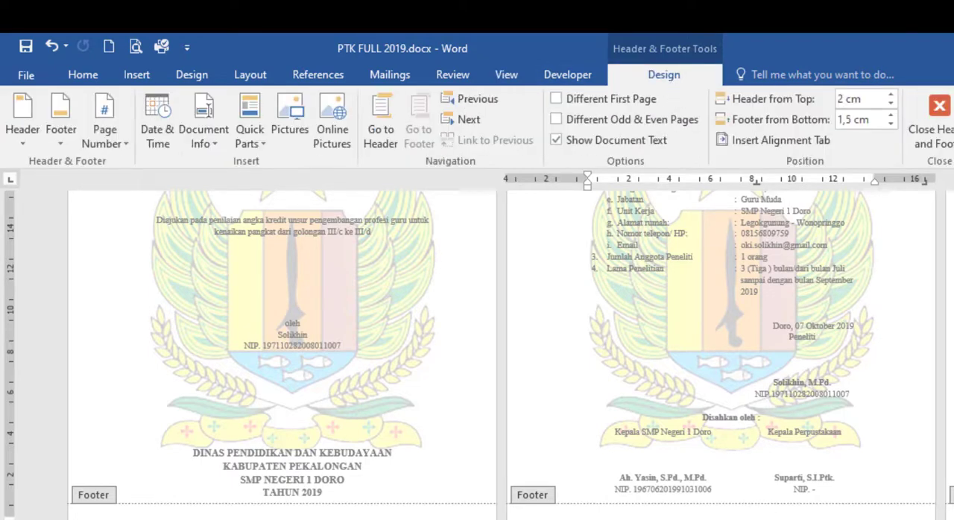
pyautogui.scroll(3, 733, 511)
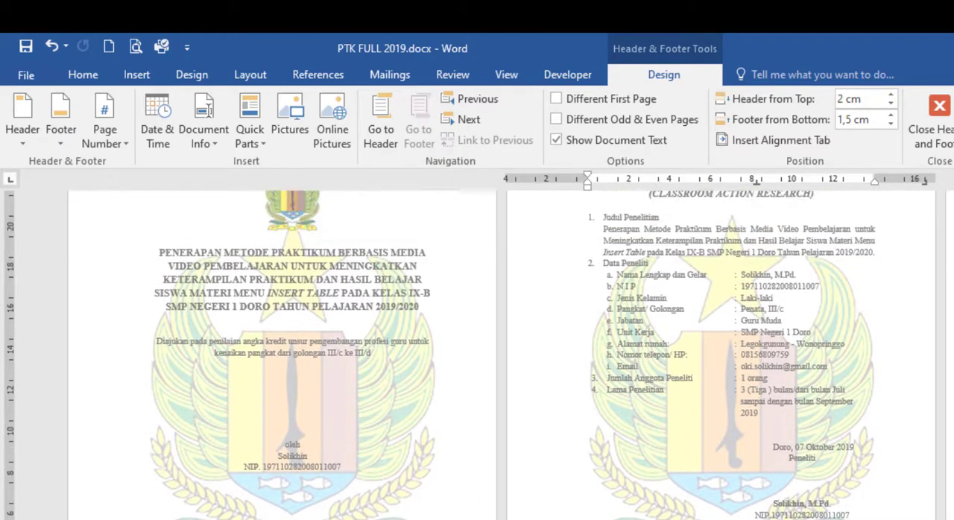
pyautogui.scroll(2, 715, 357)
pyautogui.scroll(-3, 716, 358)
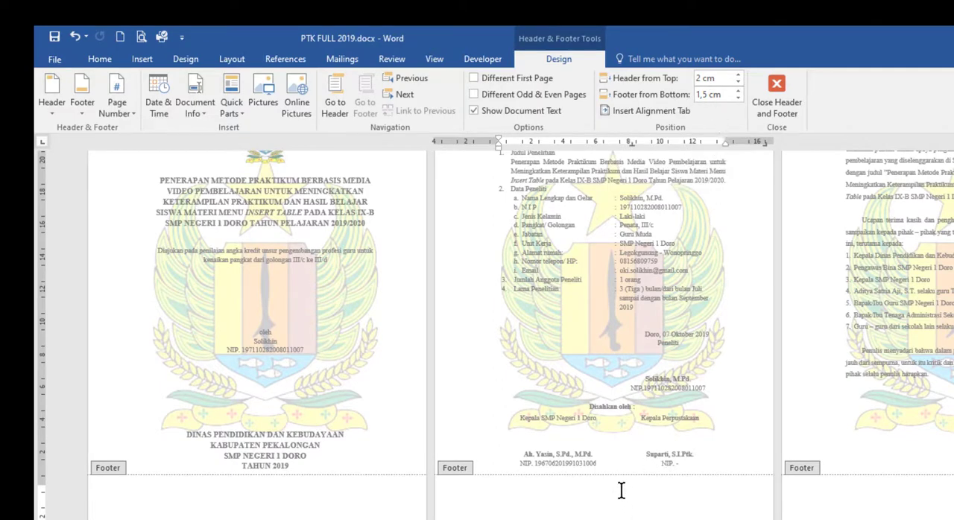
pyautogui.click(738, 97)
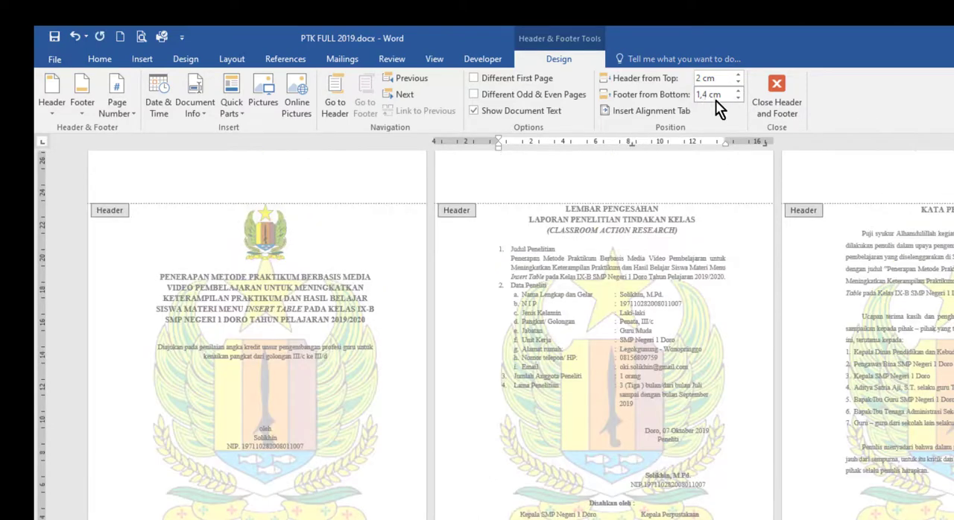
pyautogui.click(738, 91)
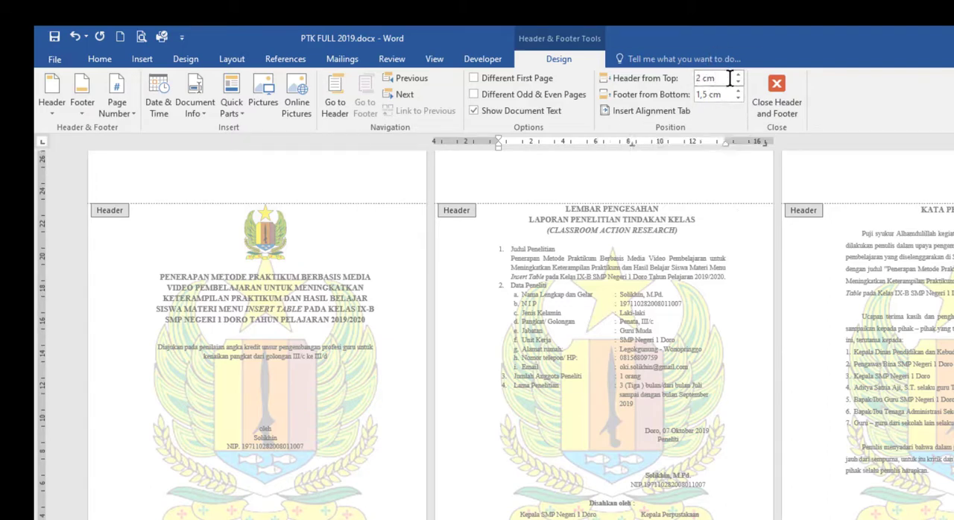
# Insert centred page numbers at the bottom of the front matter pages using the Plain Number 2 style
pyautogui.scroll(-2, 731, 370)
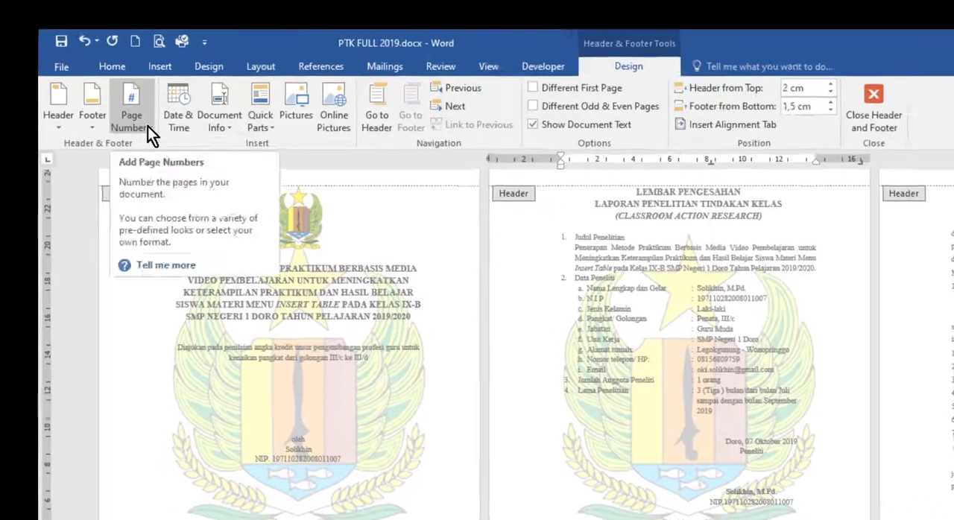
pyautogui.click(124, 108)
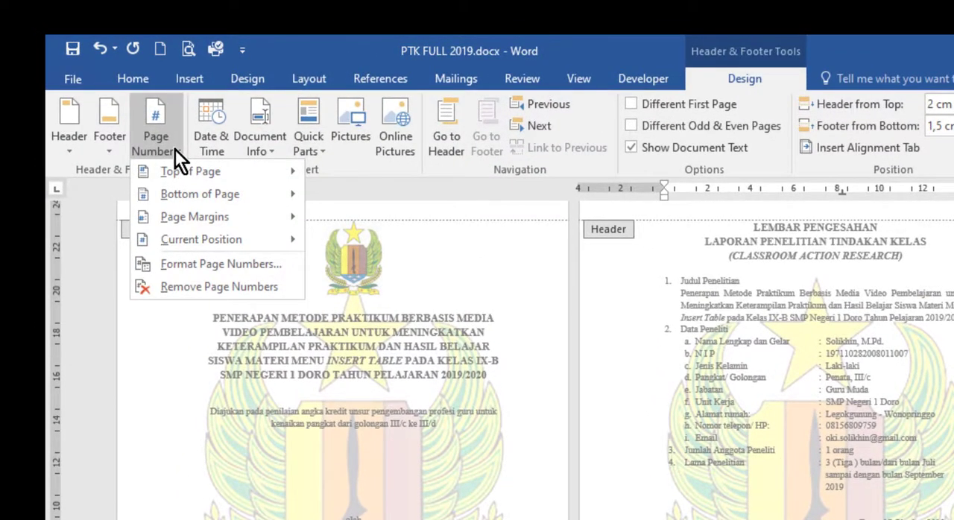
pyautogui.moveTo(155, 198)
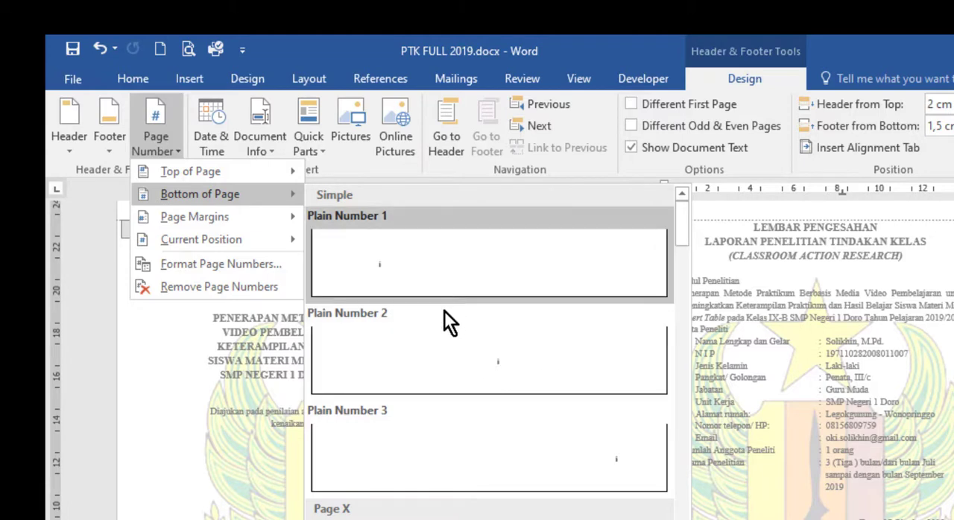
pyautogui.click(504, 367)
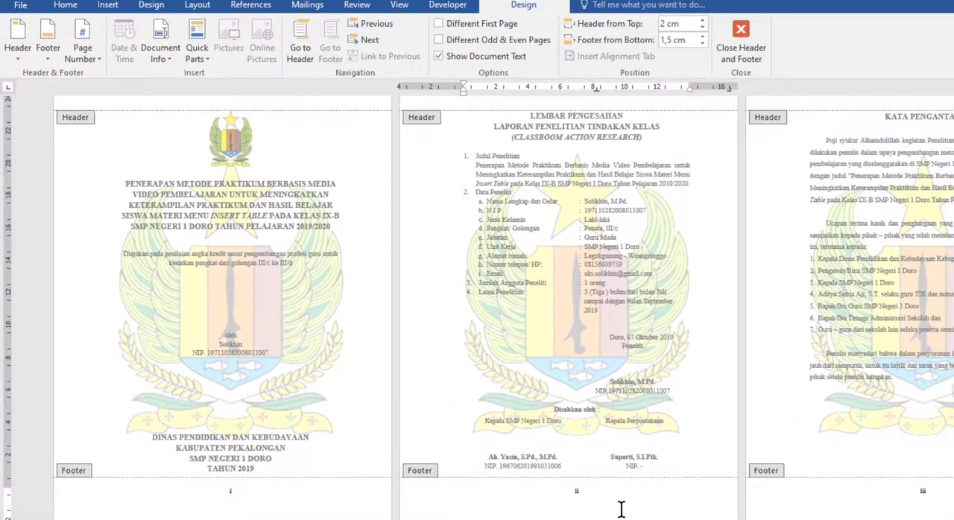
# Format the front matter page numbers as i, ii, iii, ... and have them continue from the previous section
pyautogui.scroll(-1, 626, 494)
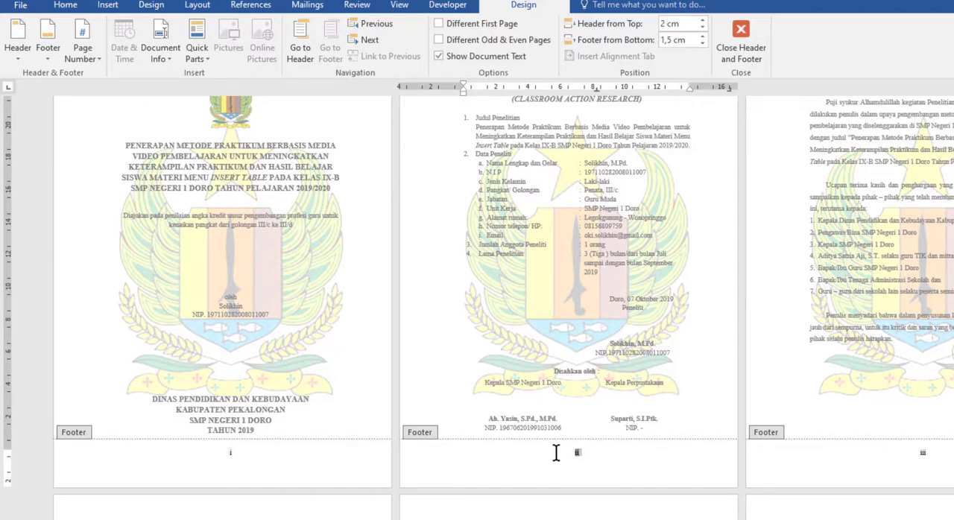
pyautogui.moveTo(556, 453); pyautogui.dragTo(585, 453)
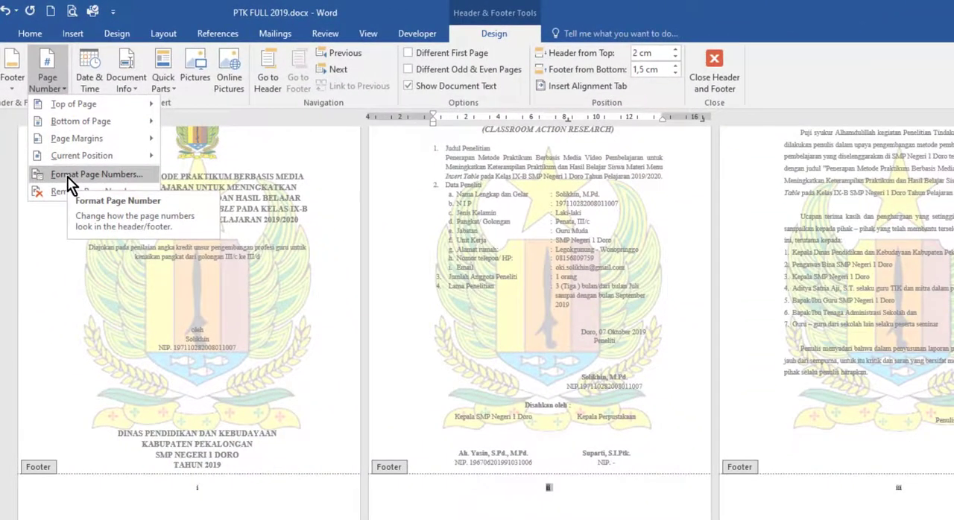
pyautogui.click(86, 178)
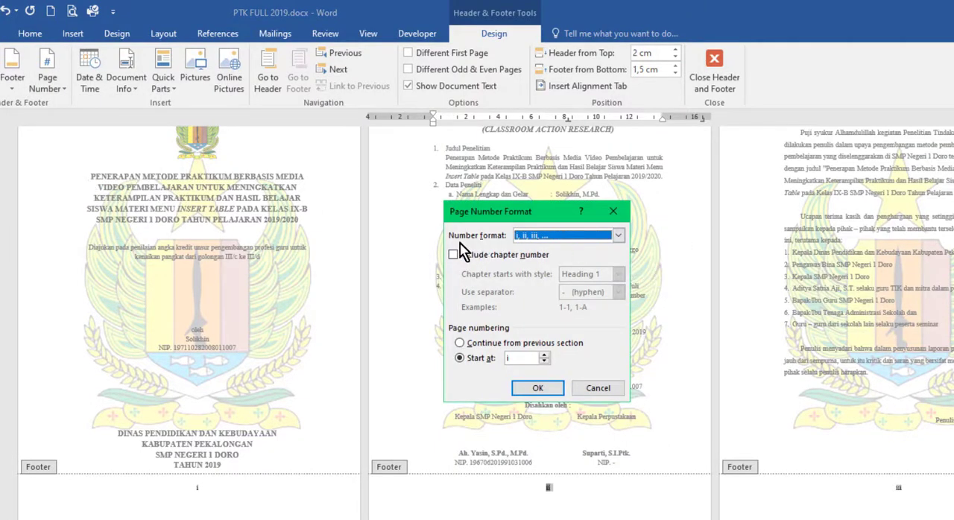
pyautogui.click(618, 235)
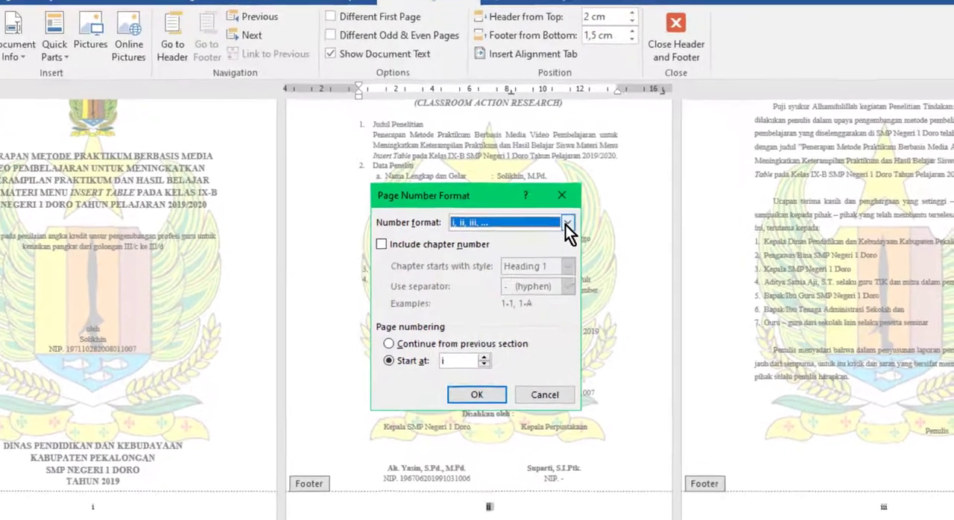
pyautogui.scroll(2, 517, 249)
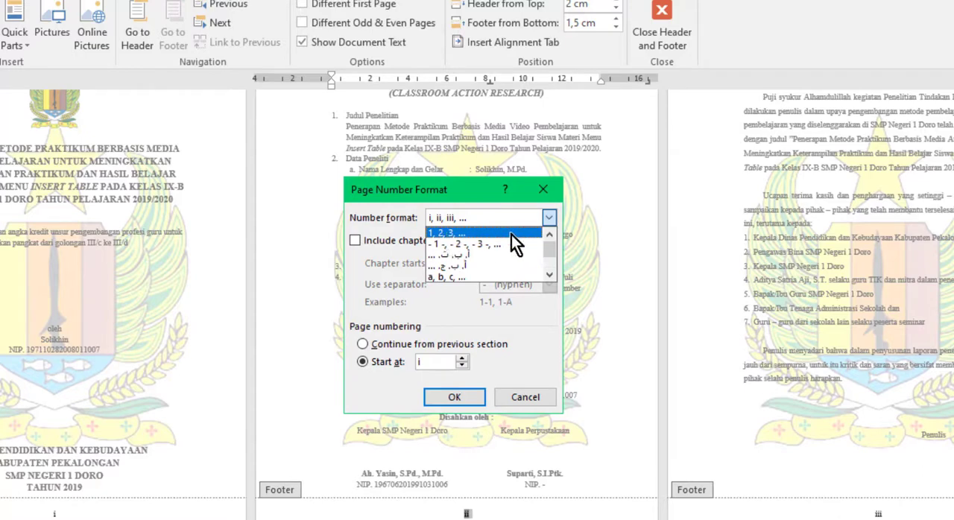
pyautogui.scroll(-1, 512, 234)
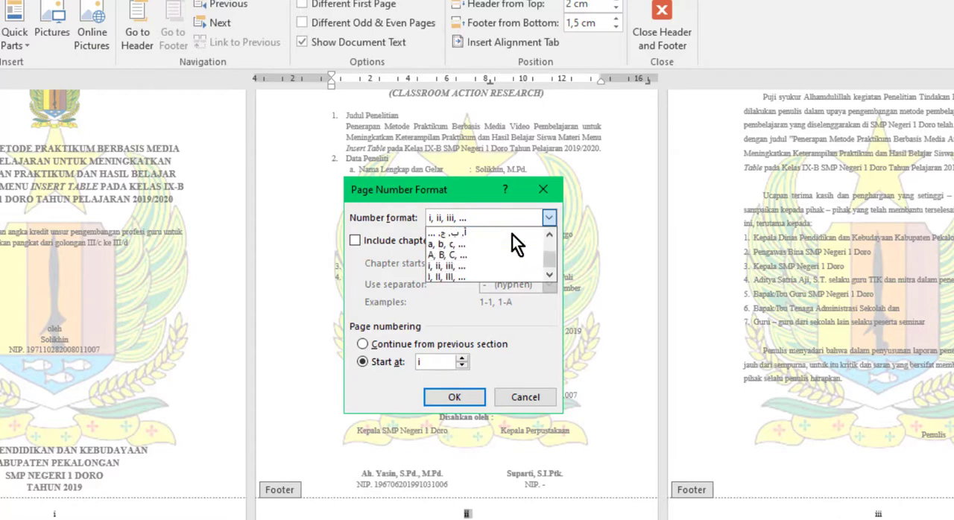
pyautogui.click(466, 267)
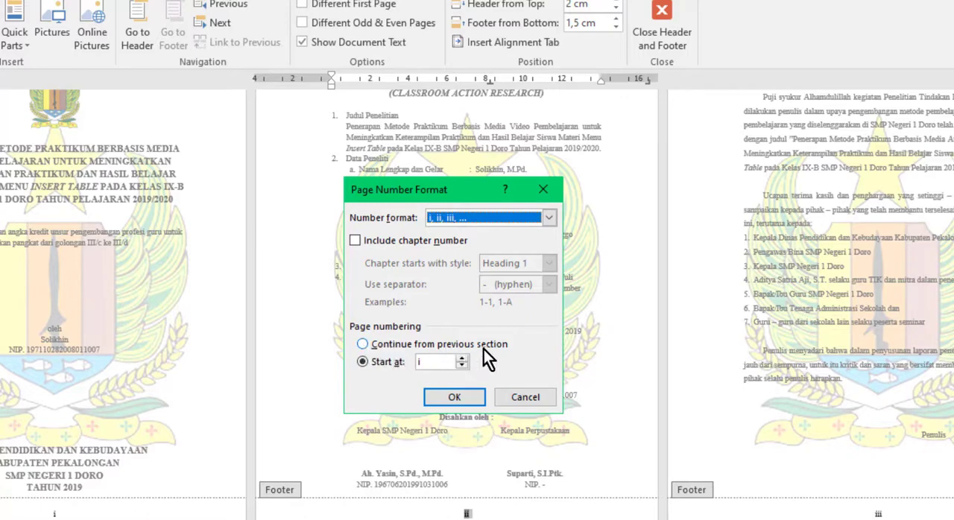
pyautogui.click(364, 344)
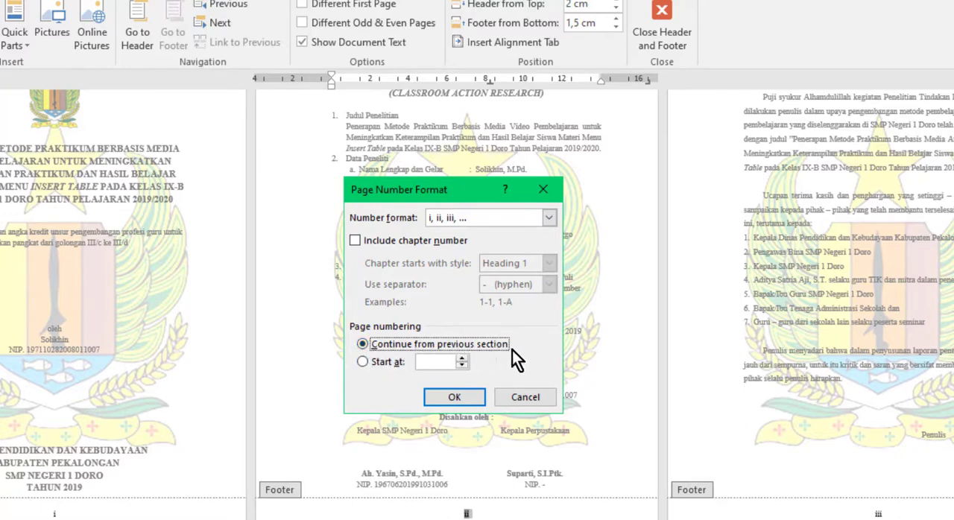
pyautogui.click(454, 397)
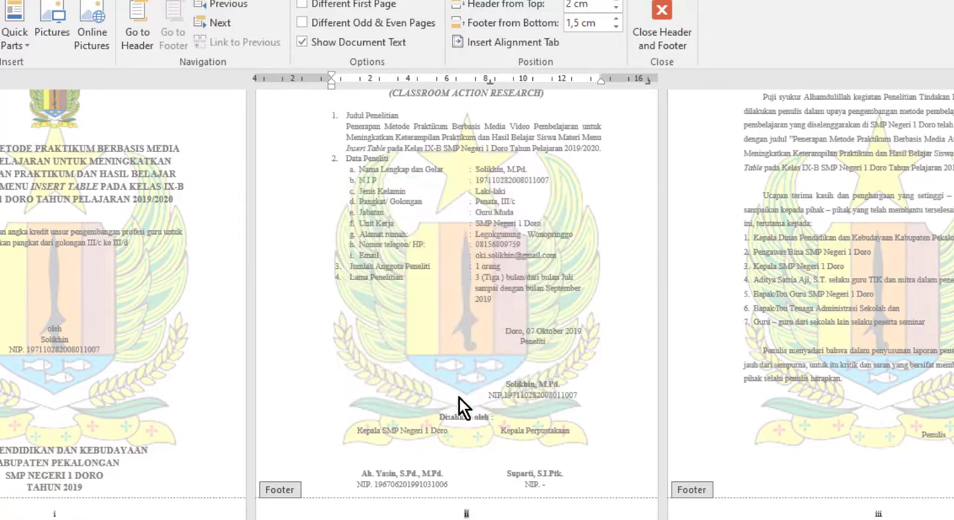
# Hide the page number on the cover by giving the first page a different header and footer
pyautogui.scroll(-5, 466, 306)
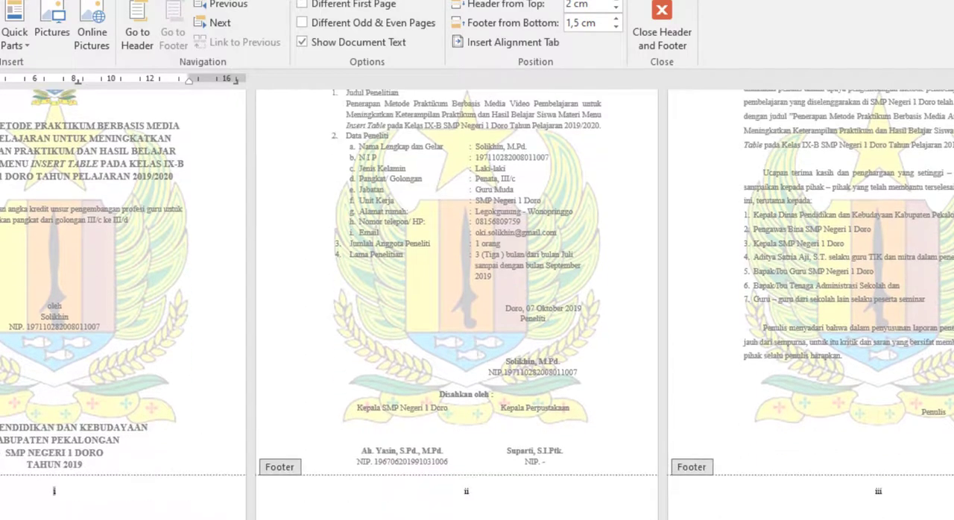
pyautogui.scroll(3, 642, 509)
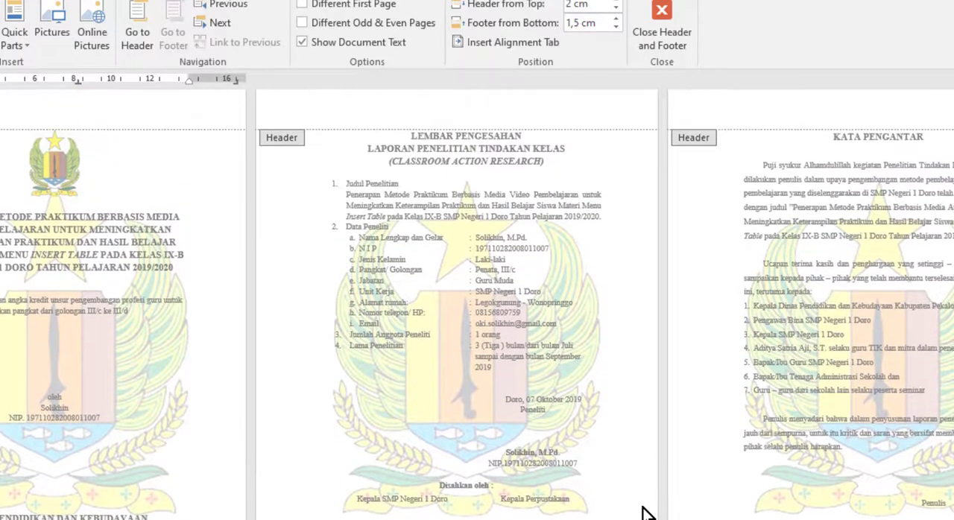
pyautogui.scroll(-2, 642, 509)
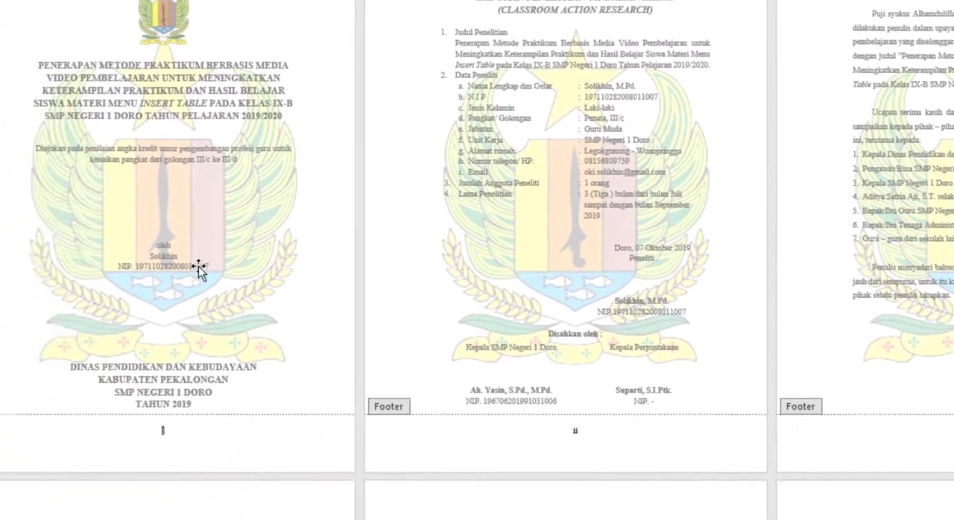
pyautogui.scroll(-1, 249, 220)
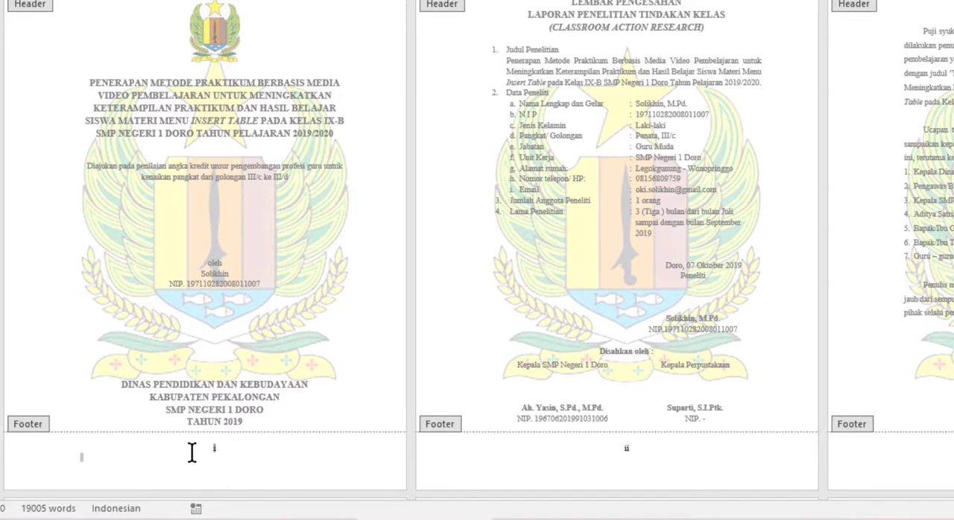
pyautogui.click(217, 450)
pyautogui.moveTo(222, 448); pyautogui.dragTo(203, 447)
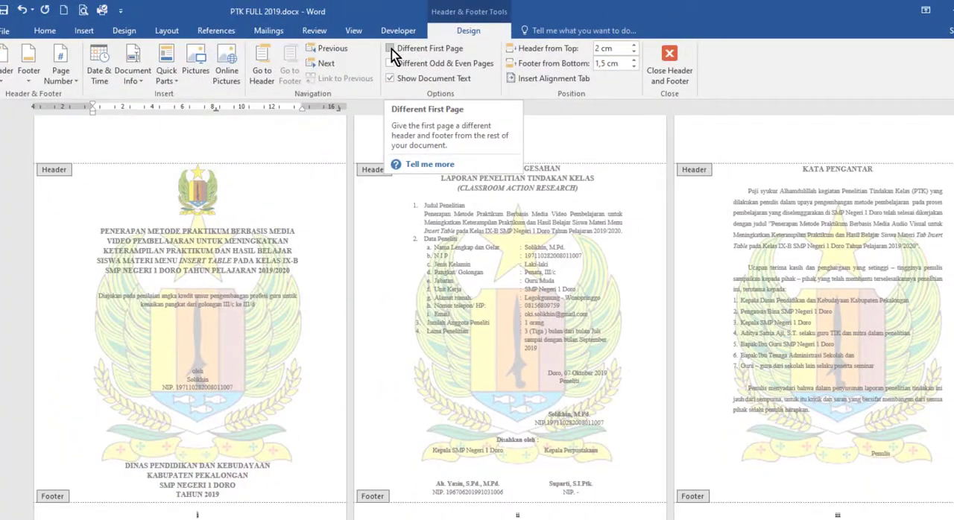
pyautogui.click(390, 49)
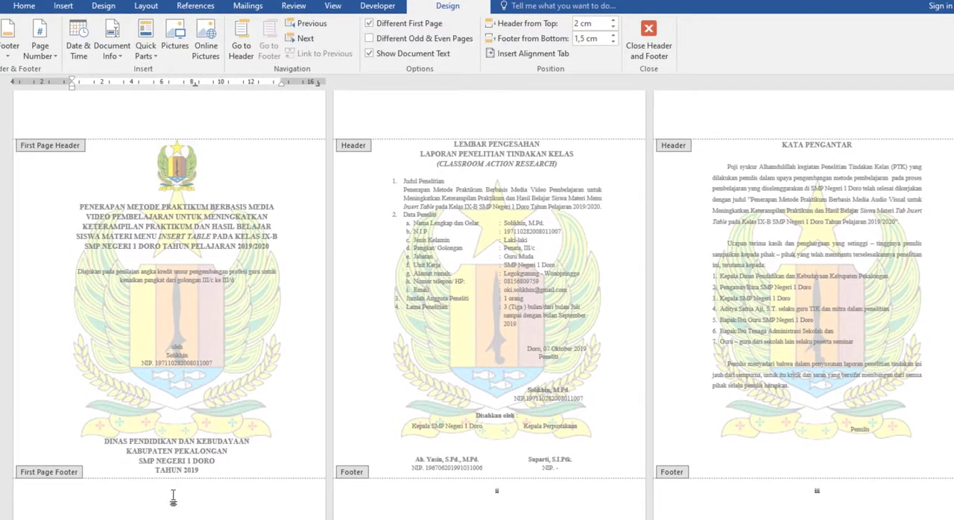
pyautogui.click(370, 25)
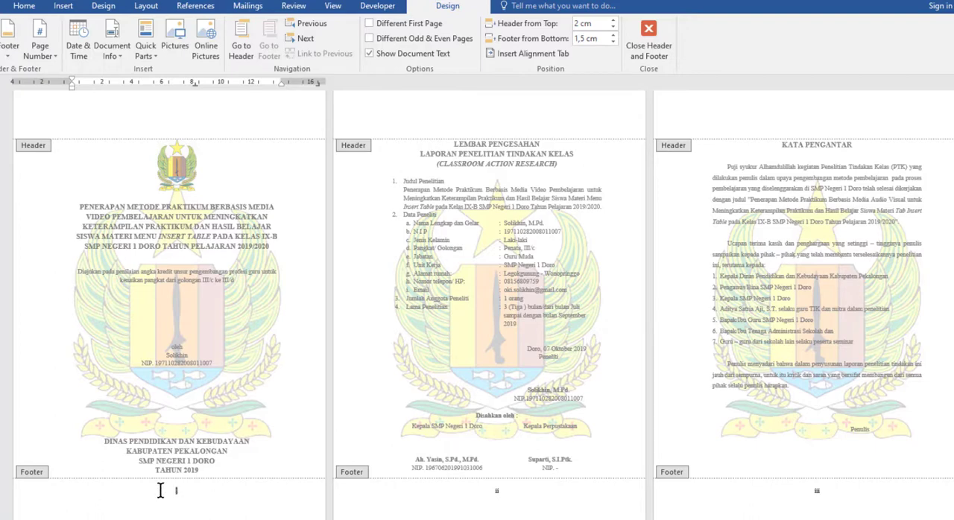
pyautogui.click(379, 24)
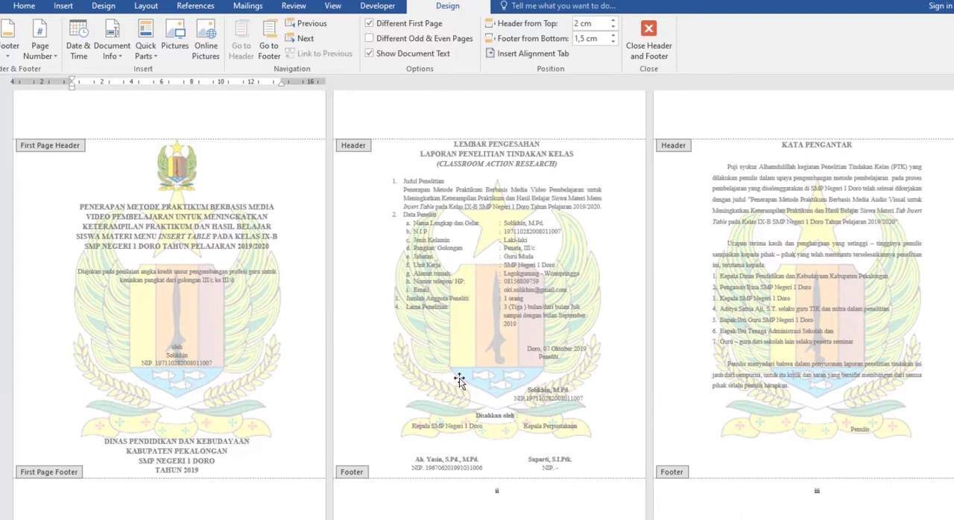
# Examine the footer page numbers from the cover through the front matter to the BAB I page
pyautogui.scroll(-1, 460, 380)
pyautogui.scroll(-6, 460, 380)
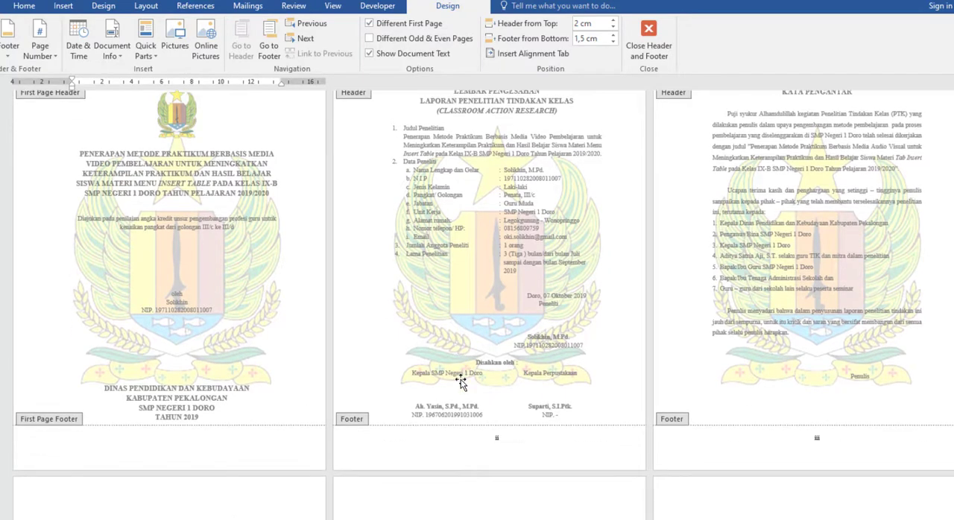
pyautogui.scroll(-12, 460, 389)
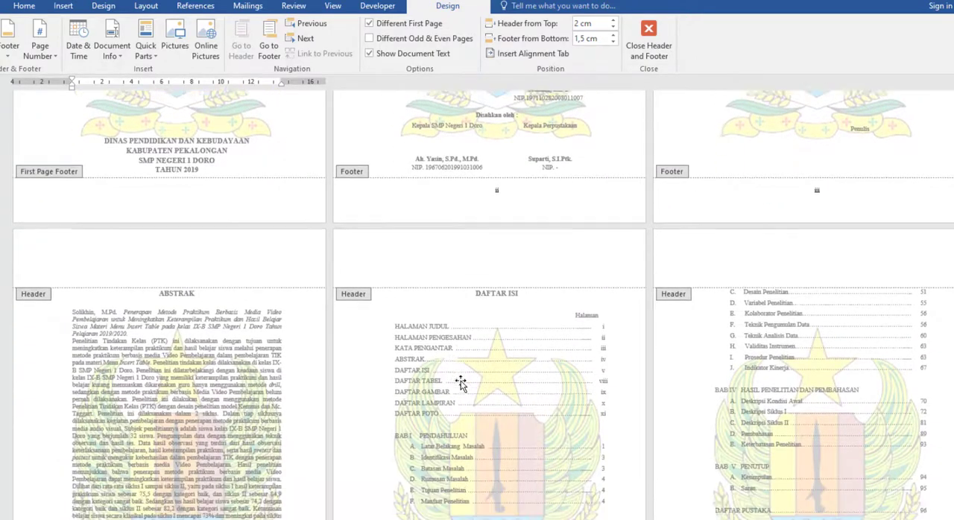
pyautogui.scroll(-12, 460, 383)
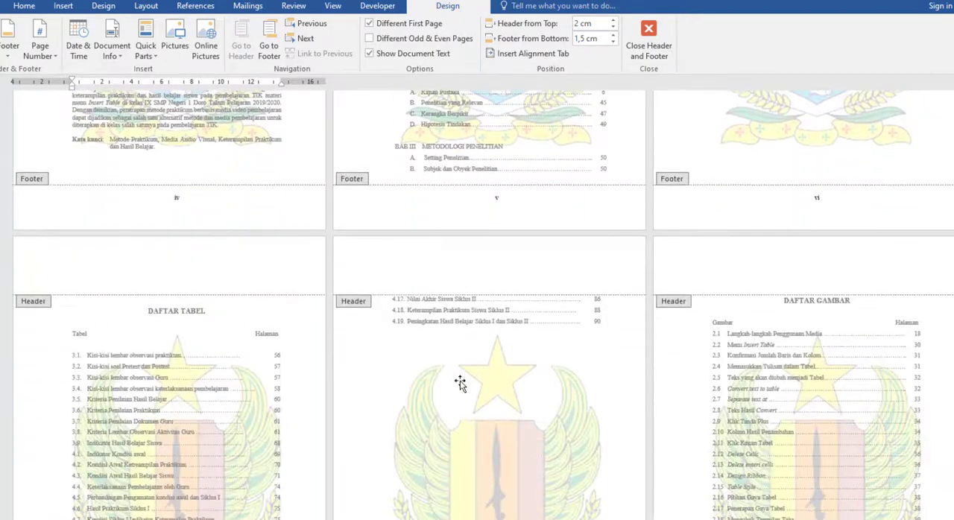
pyautogui.scroll(-15, 460, 383)
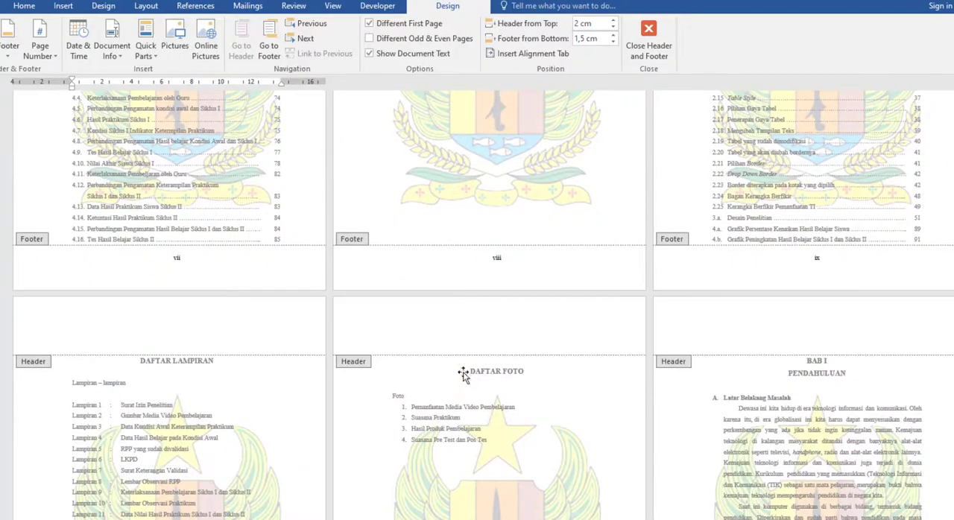
pyautogui.scroll(-4, 465, 378)
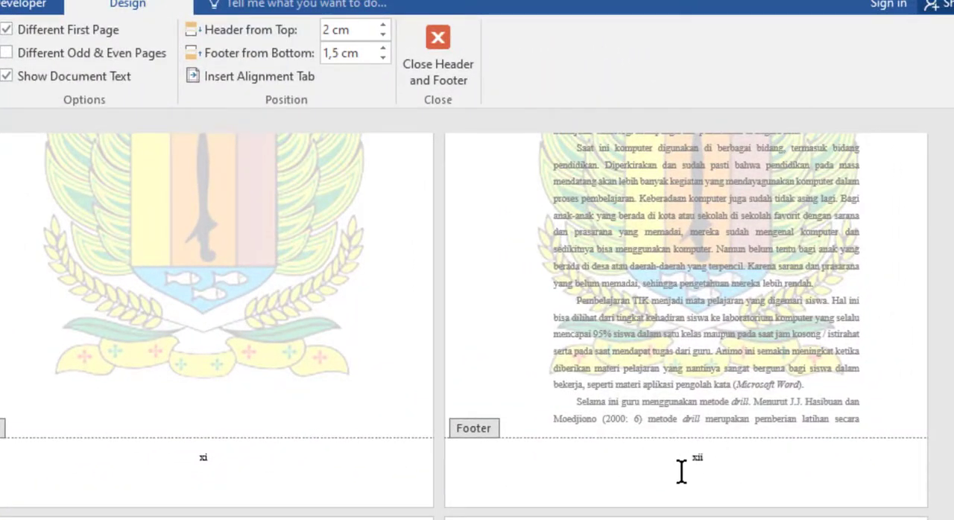
pyautogui.scroll(5, 720, 504)
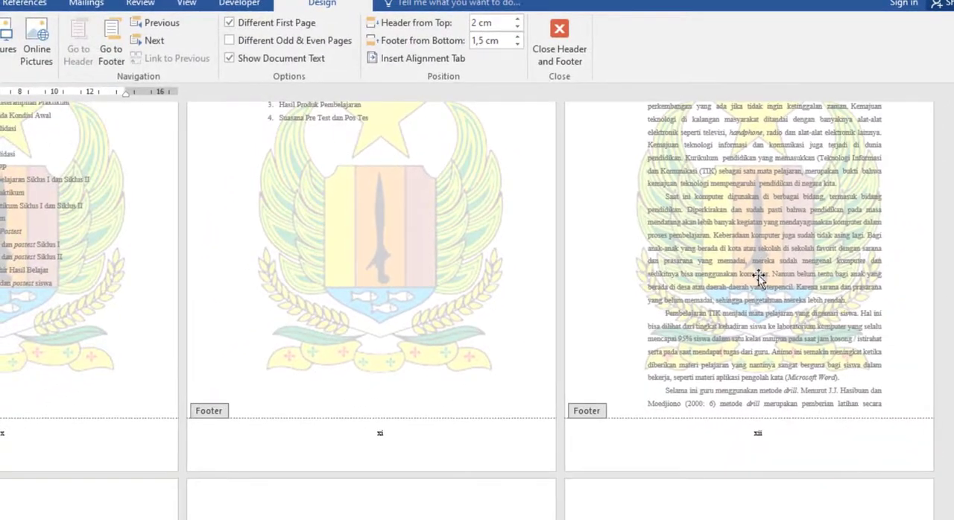
pyautogui.scroll(4, 842, 465)
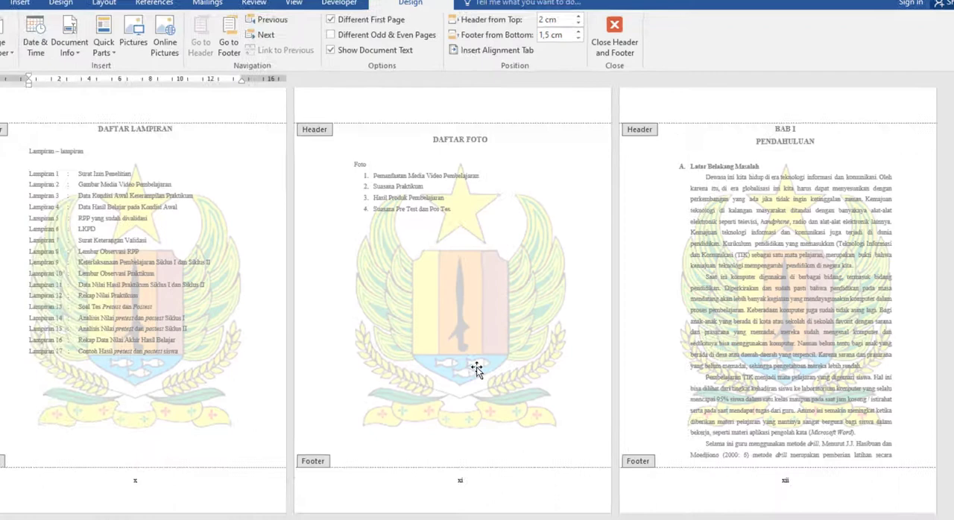
pyautogui.scroll(1, 401, 429)
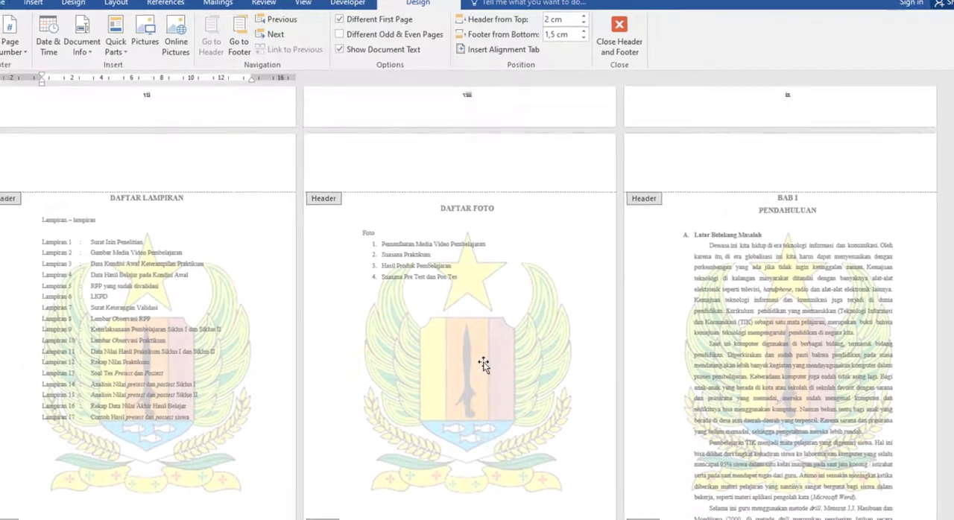
pyautogui.scroll(-1, 483, 364)
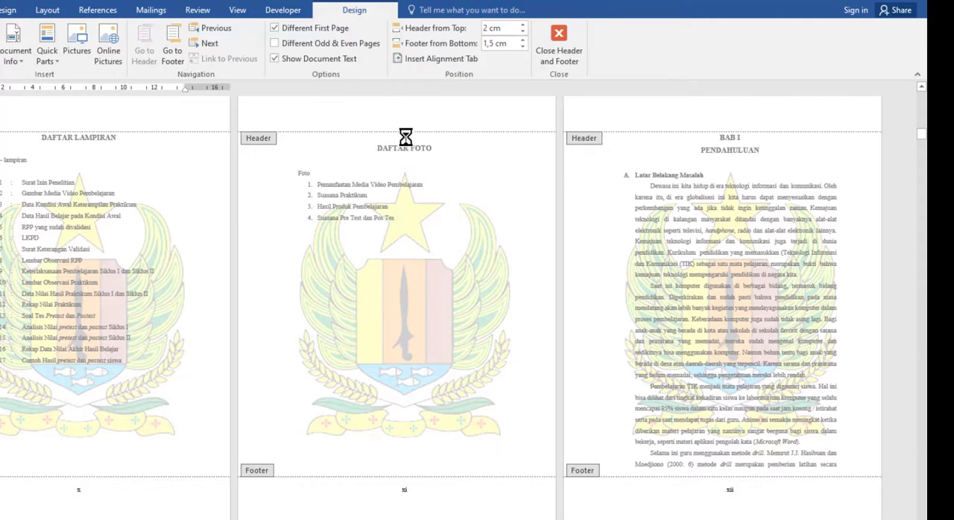
# Delete the empty line above DAFTAR FOTO and add a blank line before BAB I to move that heading to the following page
pyautogui.press('Escape')
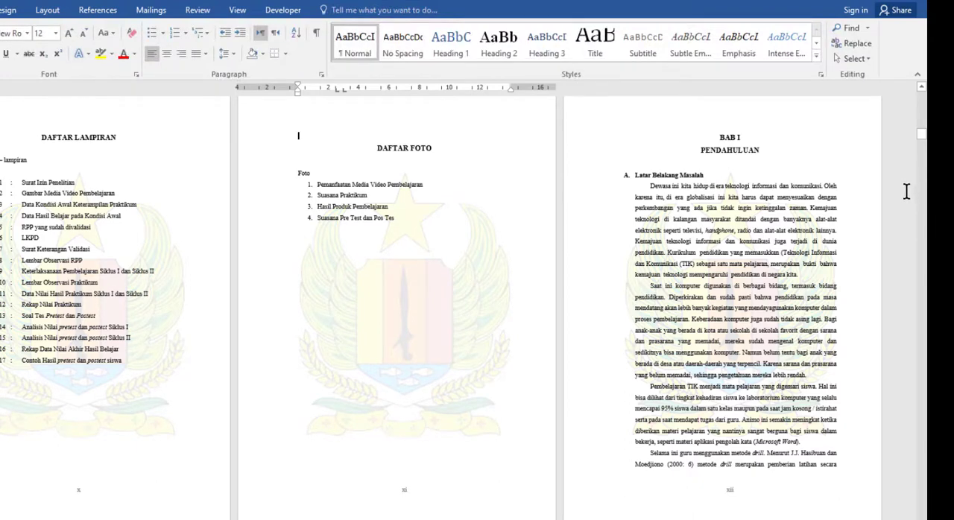
pyautogui.press('Delete')
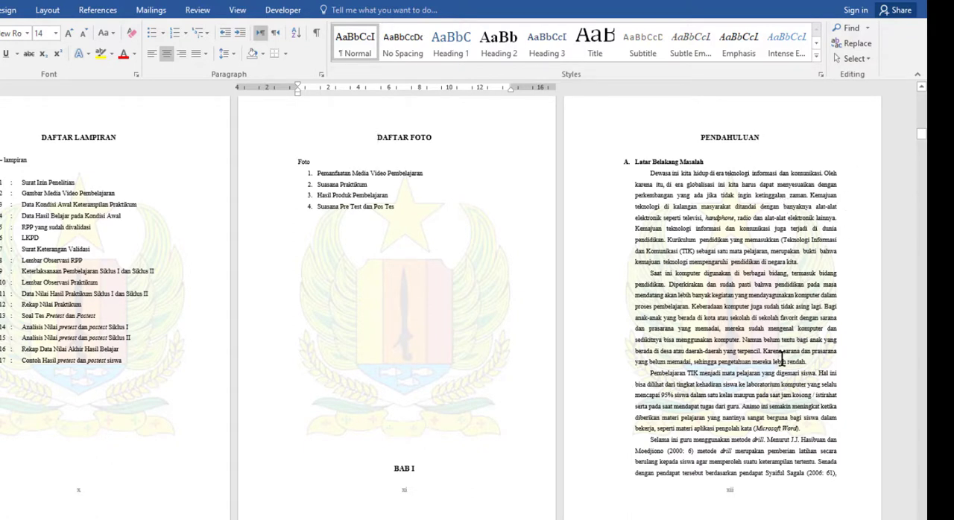
pyautogui.scroll(1, 445, 488)
pyautogui.click(409, 505)
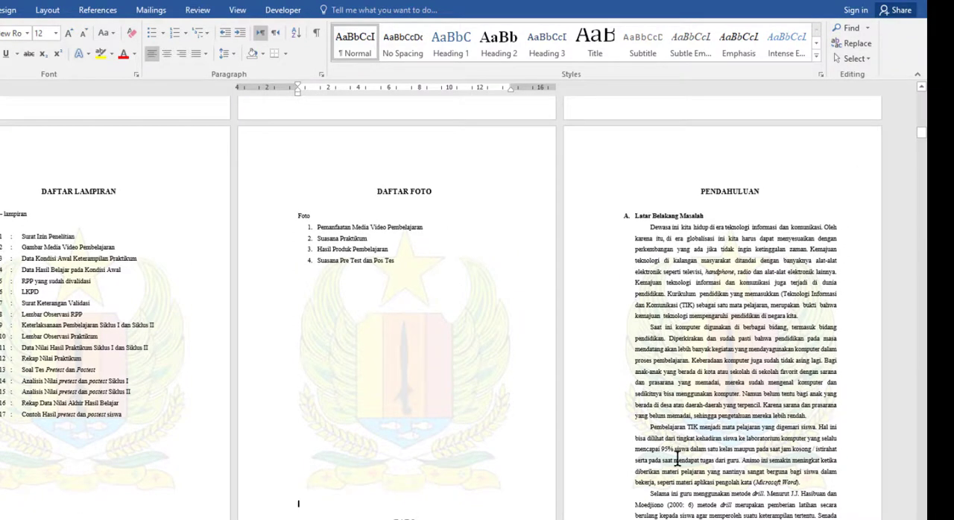
pyautogui.press('Return')
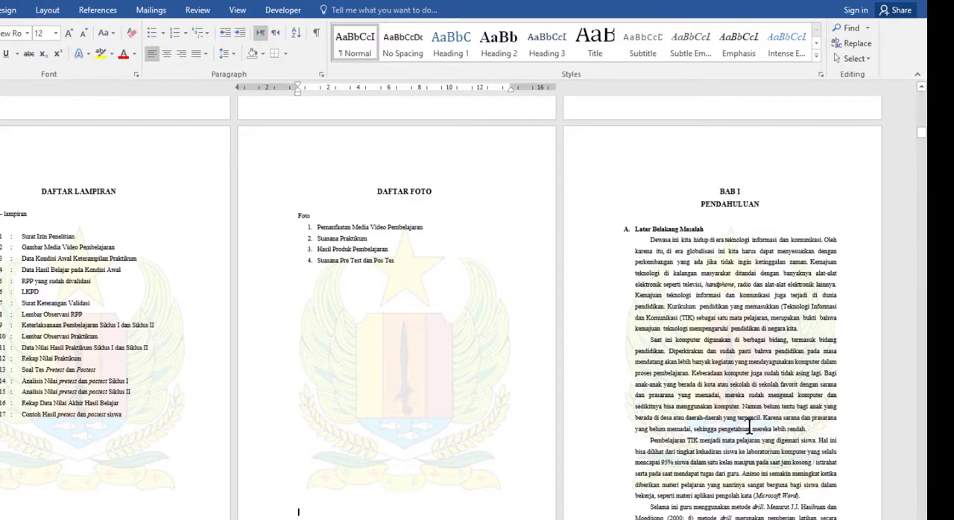
pyautogui.scroll(-1, 749, 425)
pyautogui.scroll(1, 749, 425)
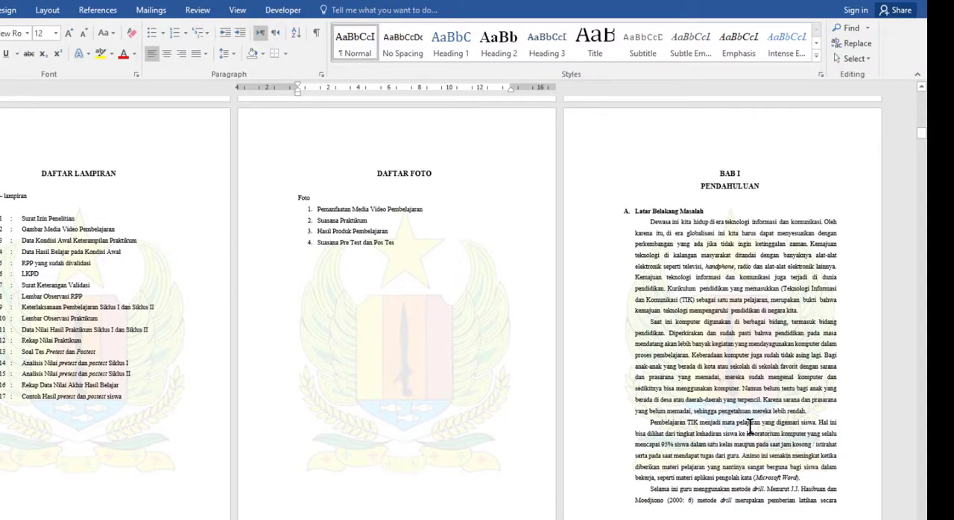
# Insert a Next Page section break directly before the BAB I heading
pyautogui.click(719, 171)
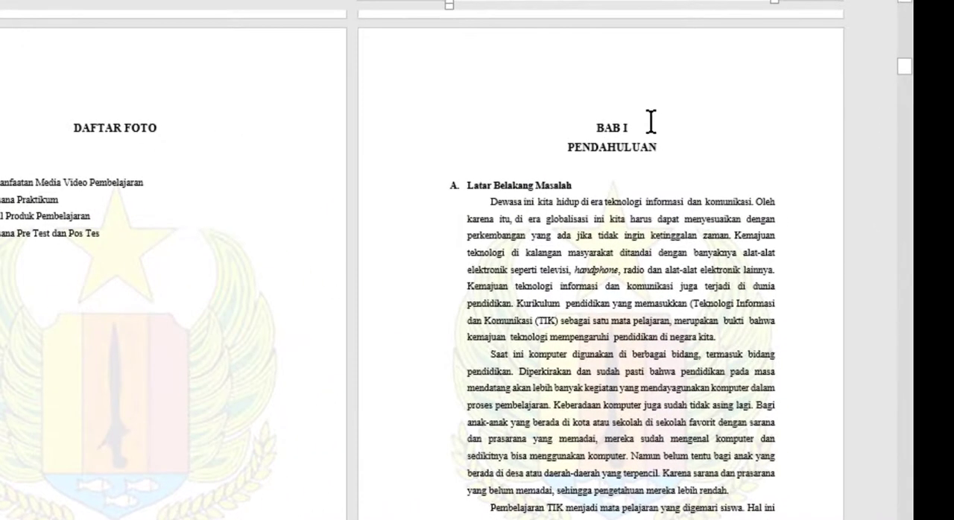
pyautogui.scroll(1, 665, 352)
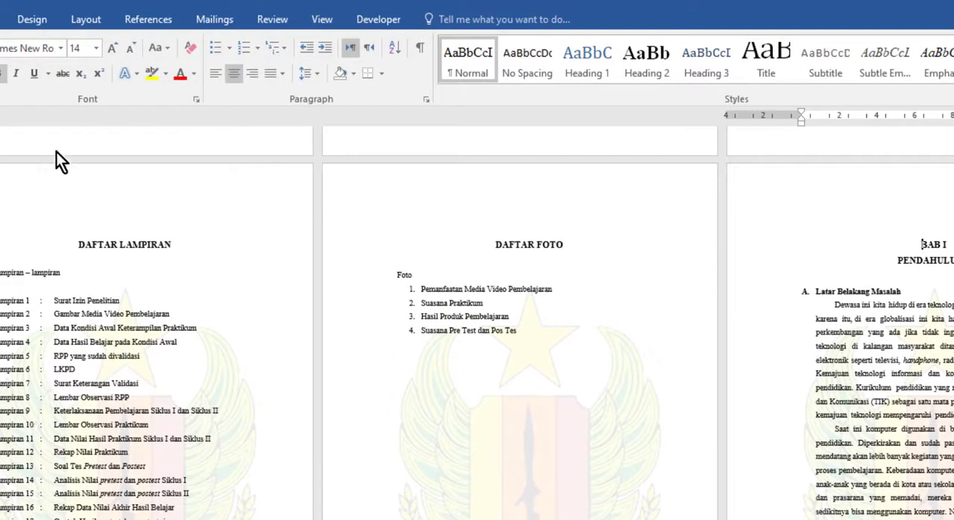
pyautogui.click(98, 21)
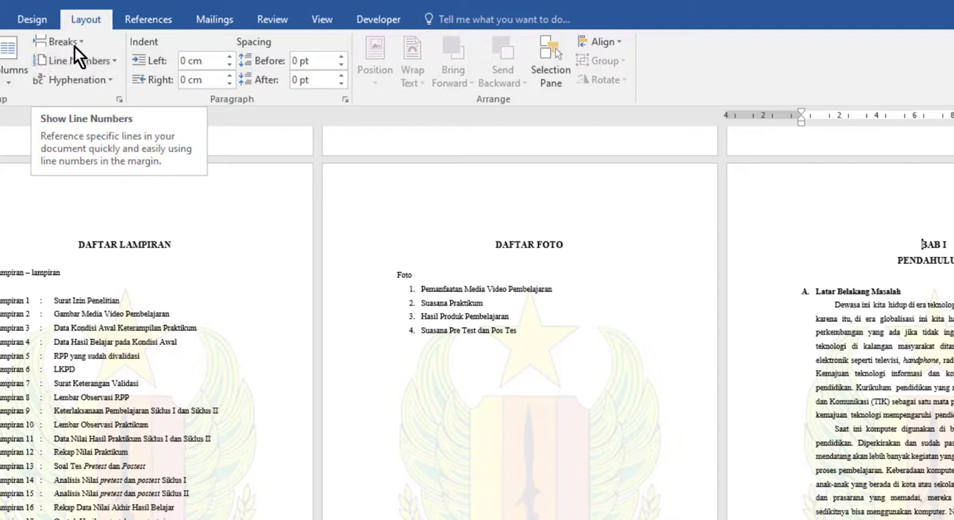
pyautogui.click(84, 42)
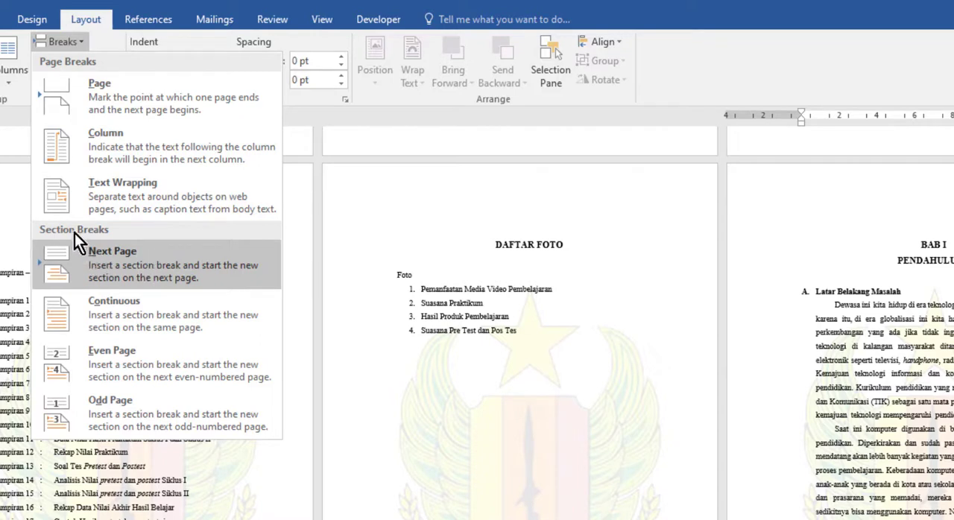
pyautogui.click(119, 267)
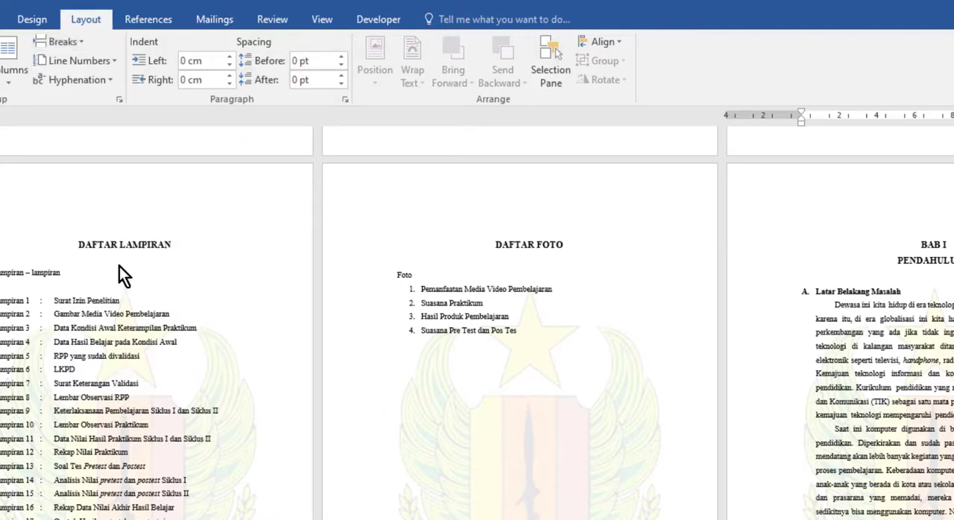
pyautogui.click(932, 237)
pyautogui.scroll(3, 876, 416)
pyautogui.scroll(-3, 876, 418)
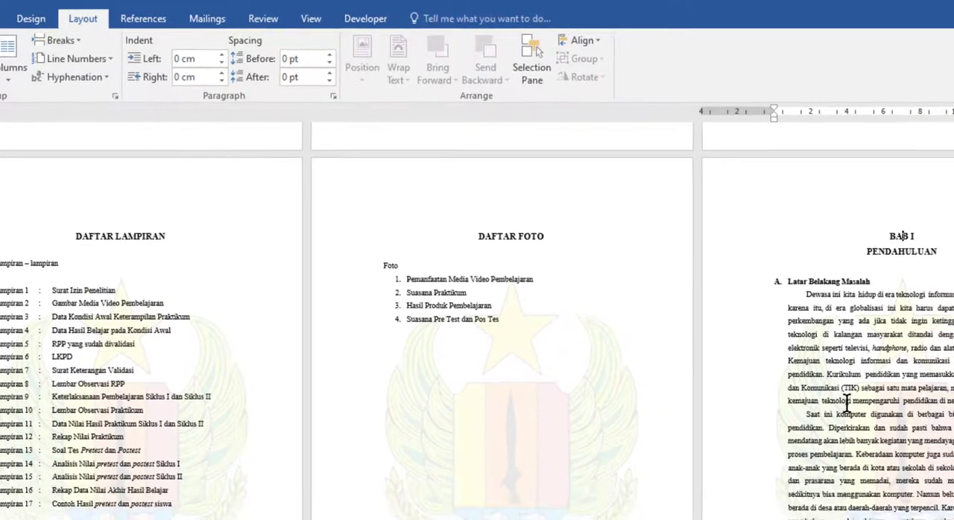
pyautogui.scroll(-4, 847, 403)
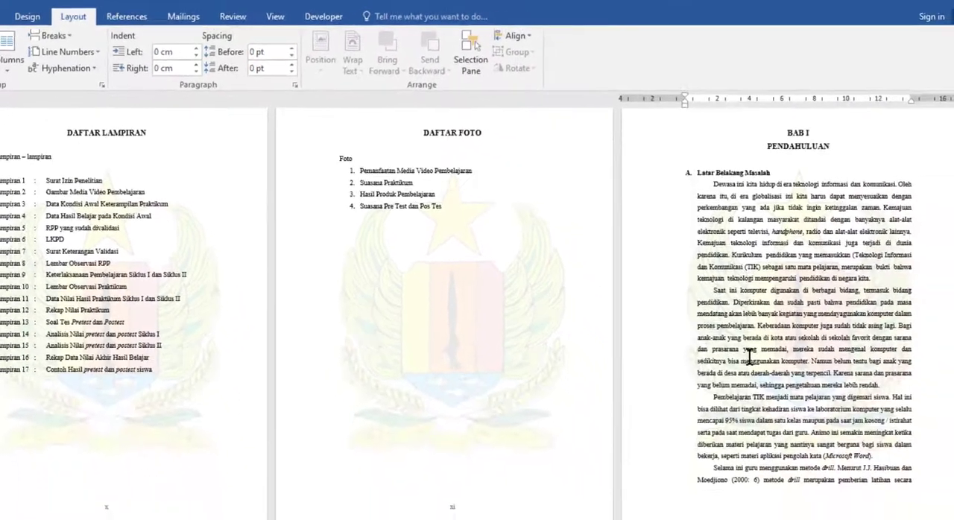
pyautogui.scroll(5, 847, 403)
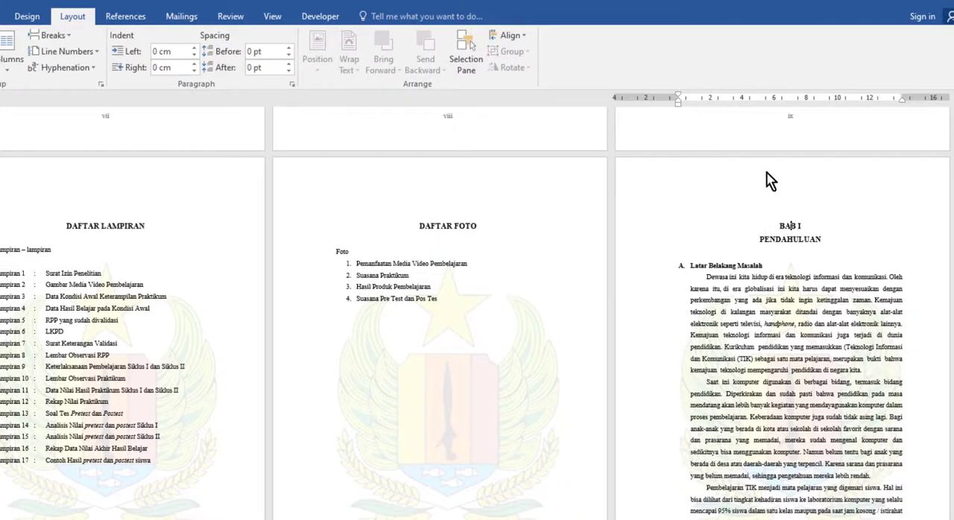
# Insert a Plain Number 2 page number at the bottom of the BAB I page, in the first page footer of Section 2
pyautogui.doubleClick(808, 186)
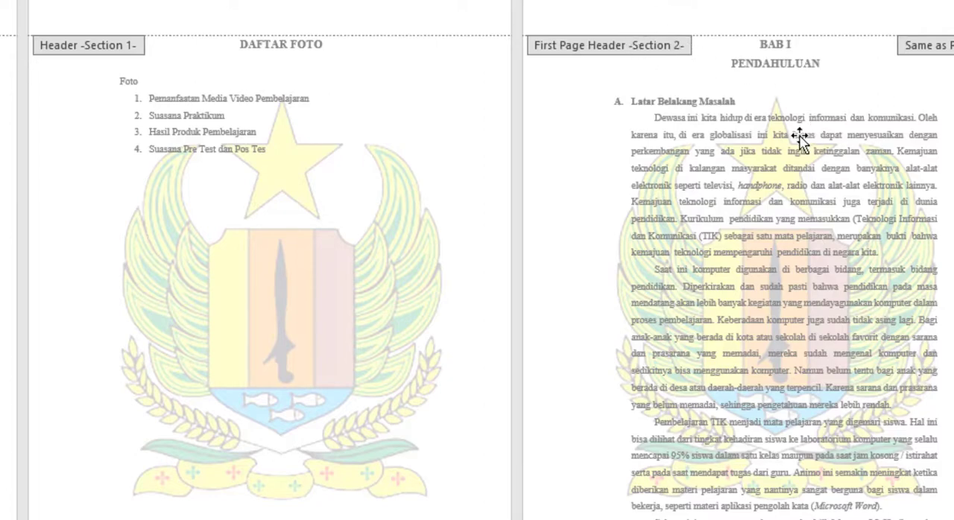
pyautogui.scroll(-3, 820, 138)
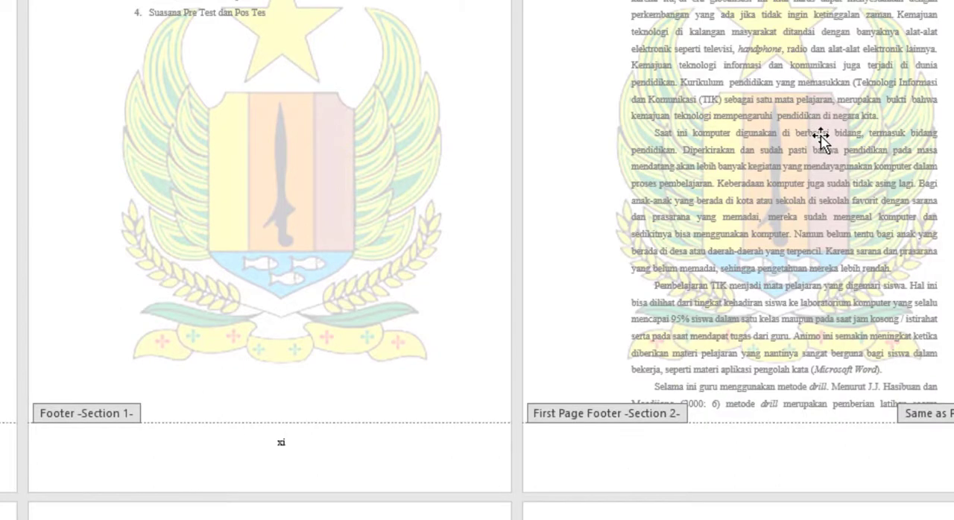
pyautogui.scroll(3, 820, 139)
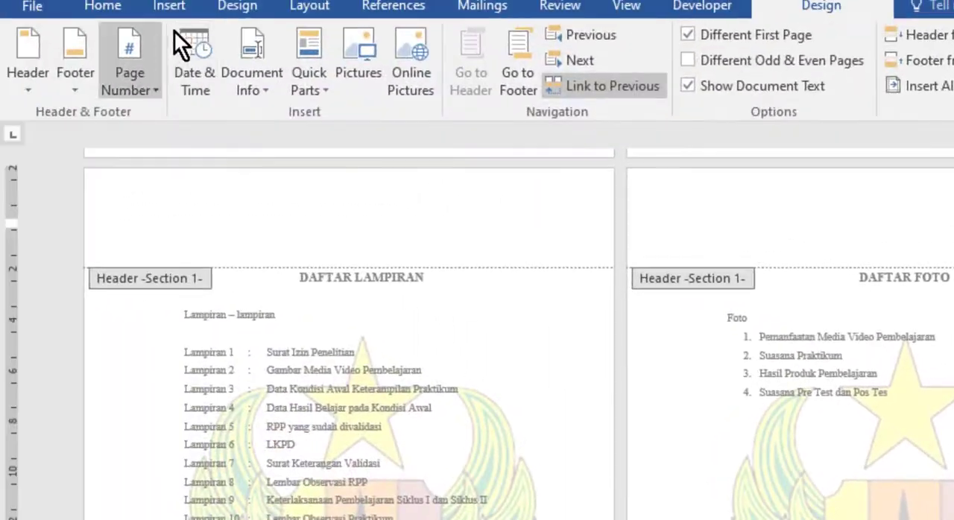
pyautogui.click(328, 6)
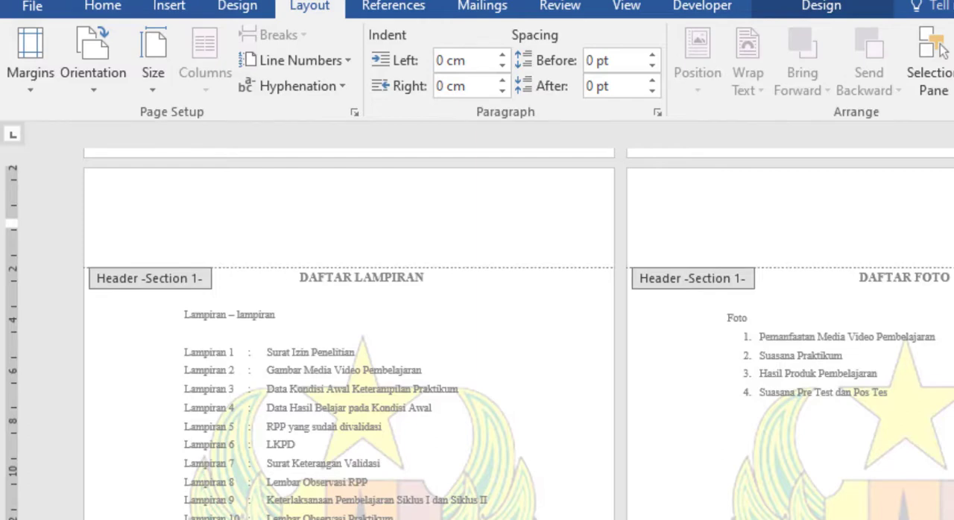
pyautogui.scroll(-3, 477, 336)
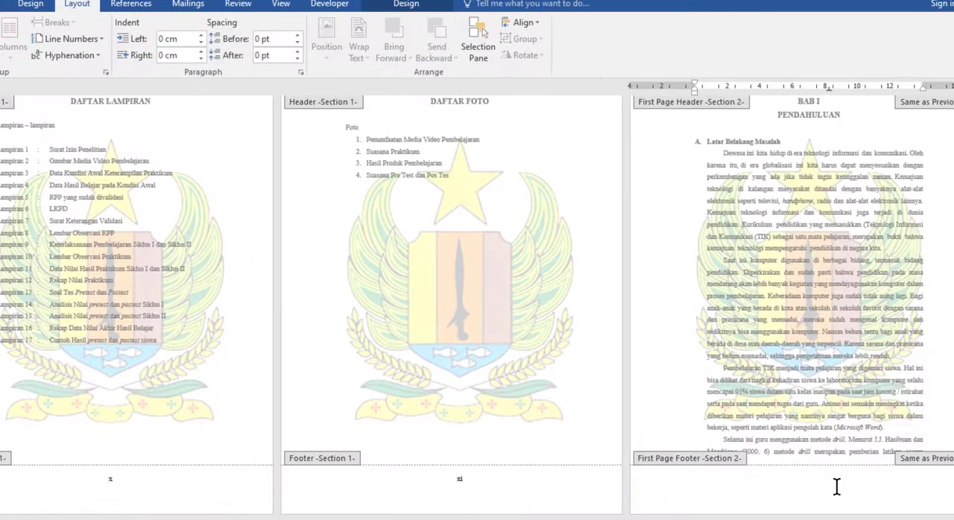
pyautogui.click(837, 486)
pyautogui.scroll(1, 843, 496)
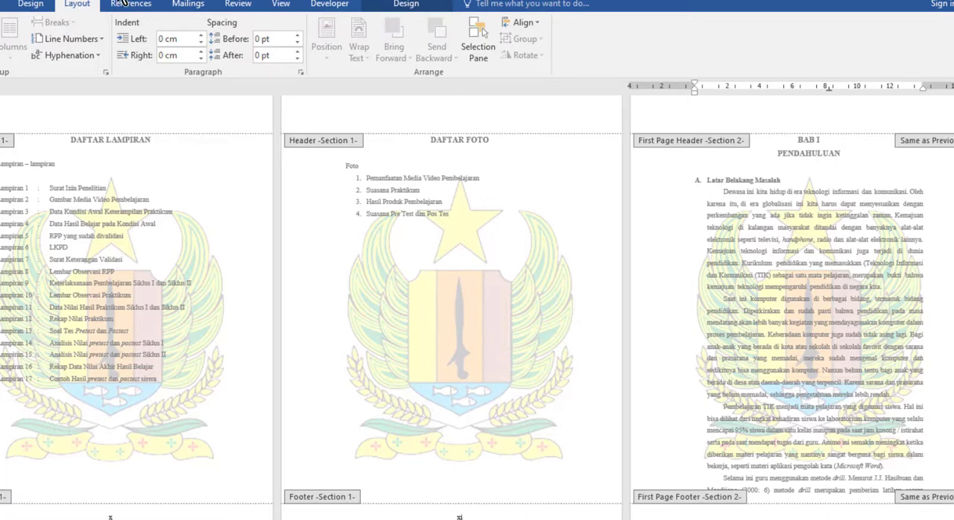
pyautogui.click(406, 5)
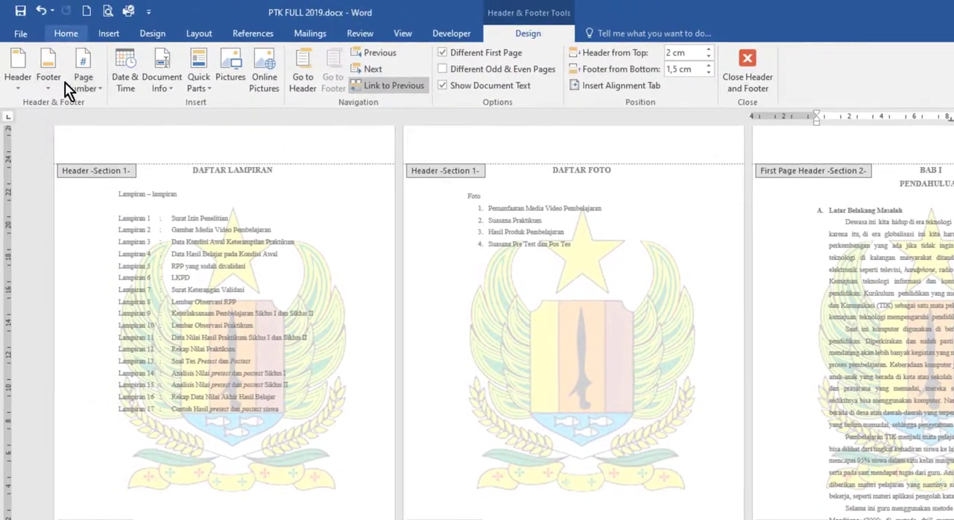
pyautogui.click(99, 88)
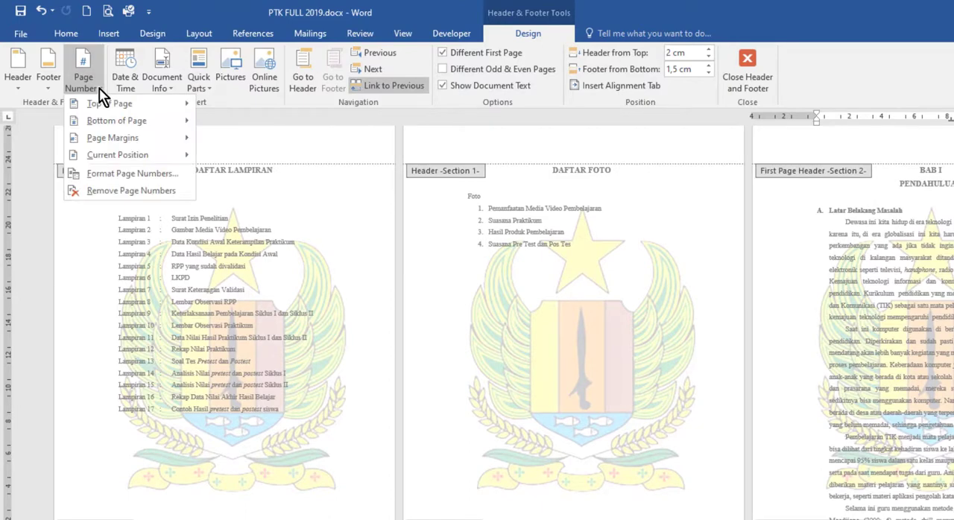
pyautogui.moveTo(94, 120)
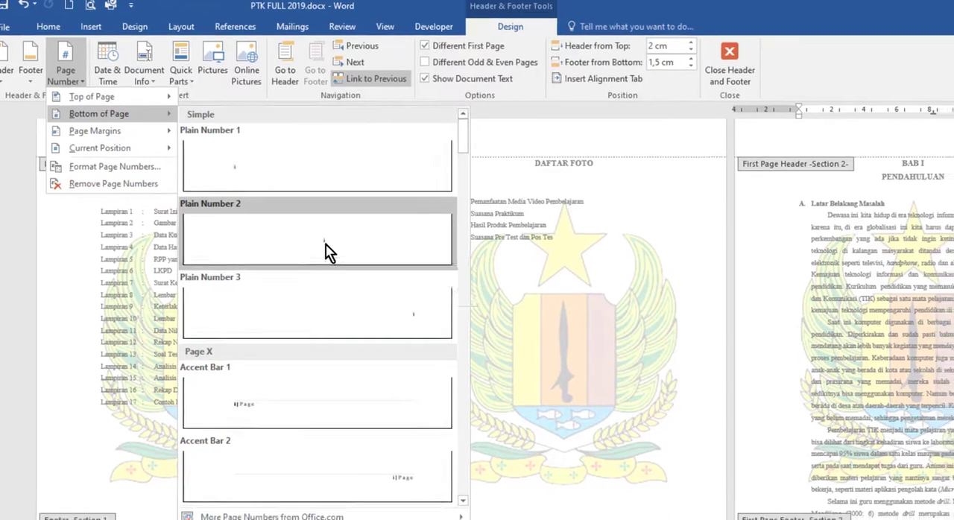
pyautogui.click(339, 251)
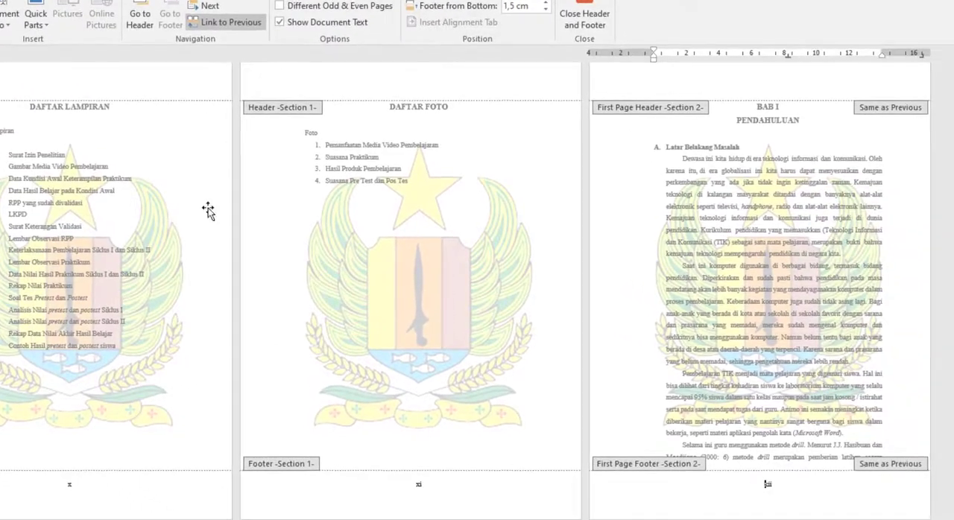
# Select the page number in the BAB I footer and set its number format to 1, 2, 3, …
pyautogui.scroll(-1, 865, 492)
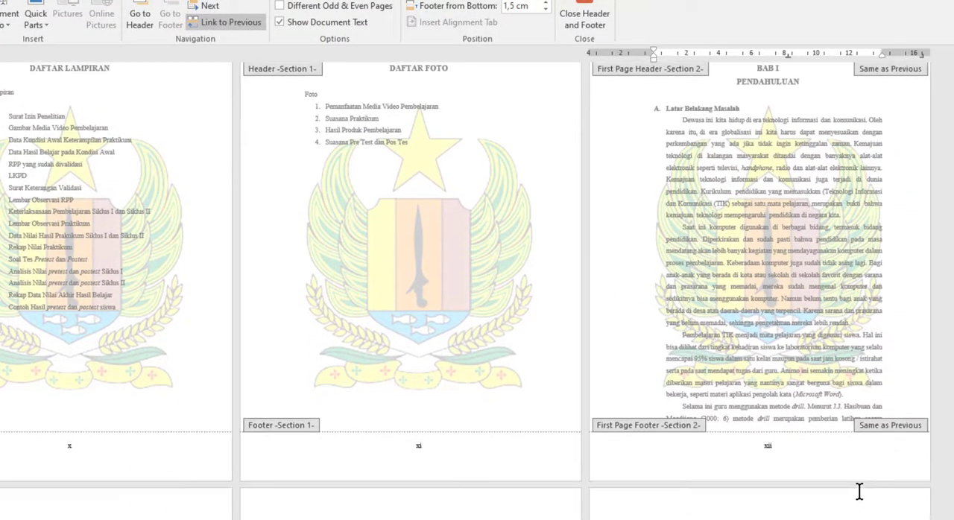
pyautogui.doubleClick(767, 445)
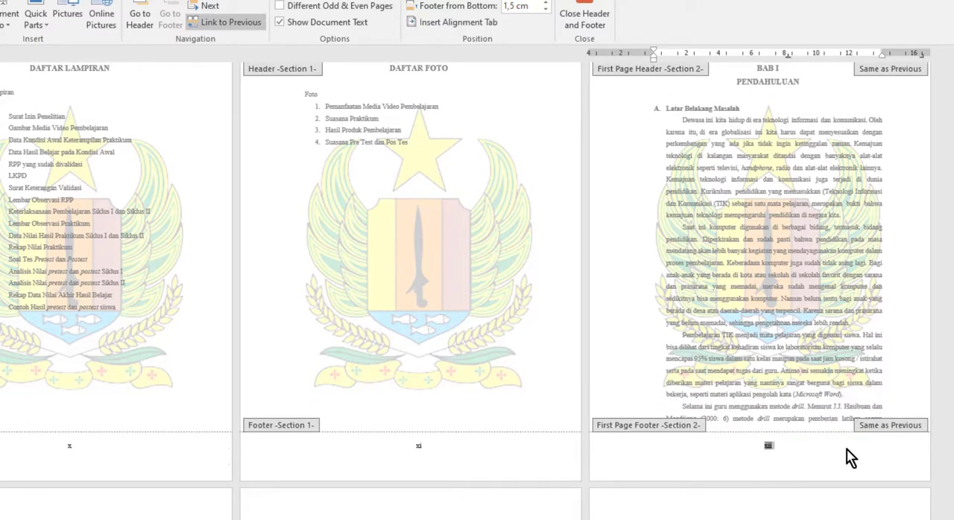
pyautogui.click(409, 447)
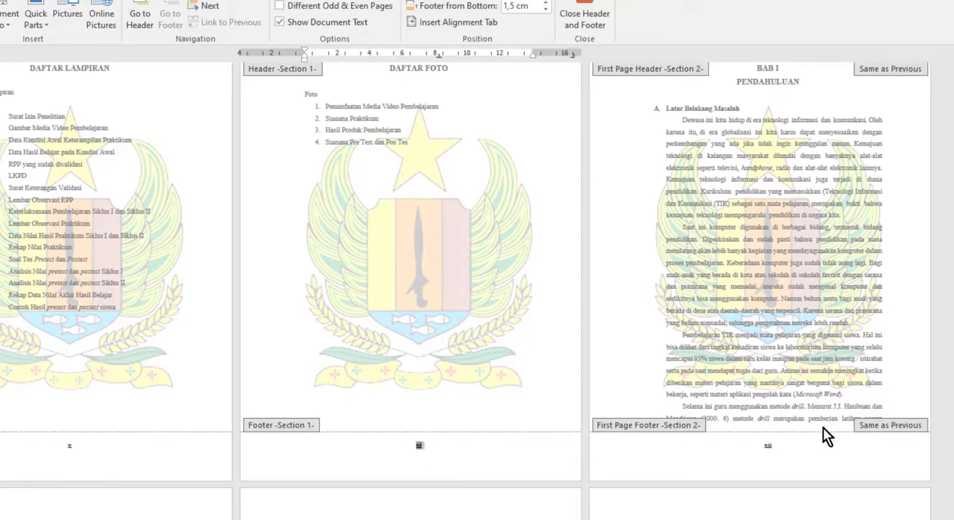
pyautogui.click(779, 442)
pyautogui.doubleClick(766, 444)
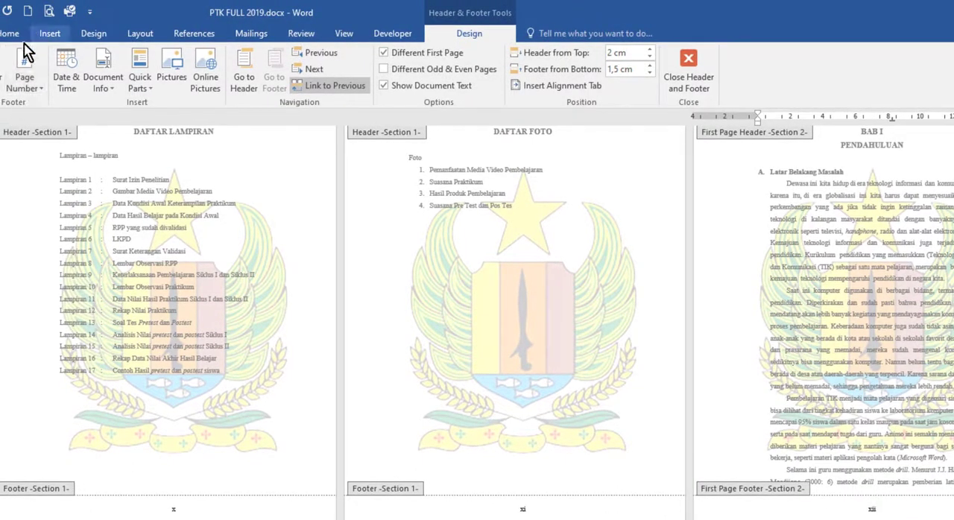
pyautogui.click(40, 87)
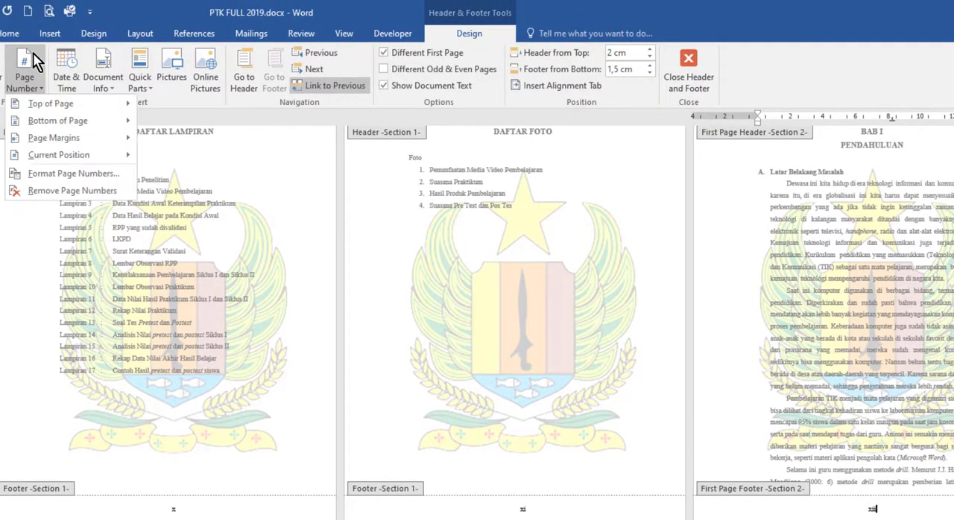
pyautogui.click(54, 176)
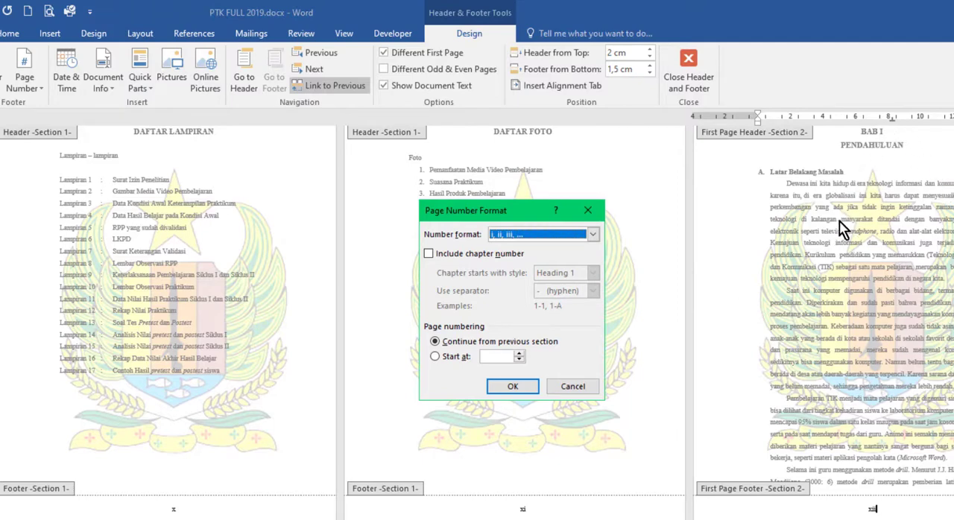
pyautogui.click(593, 234)
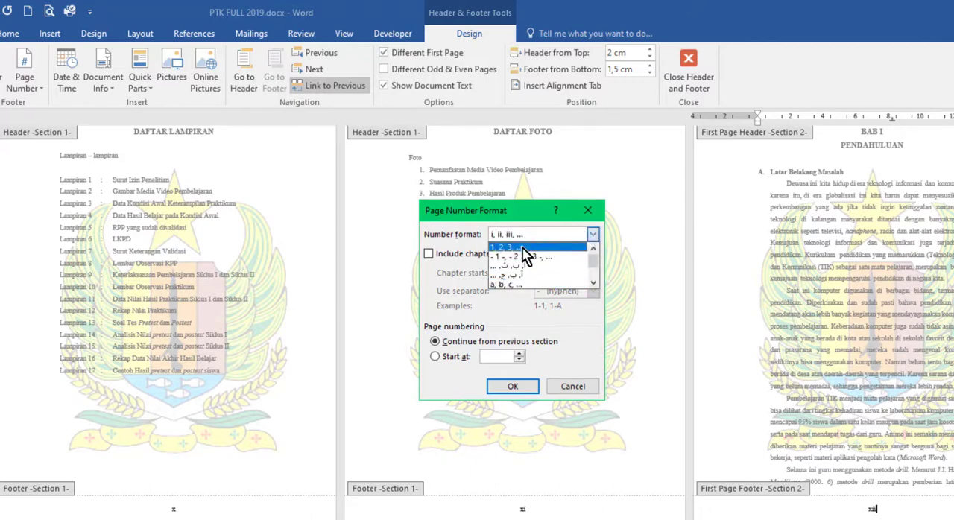
pyautogui.click(522, 246)
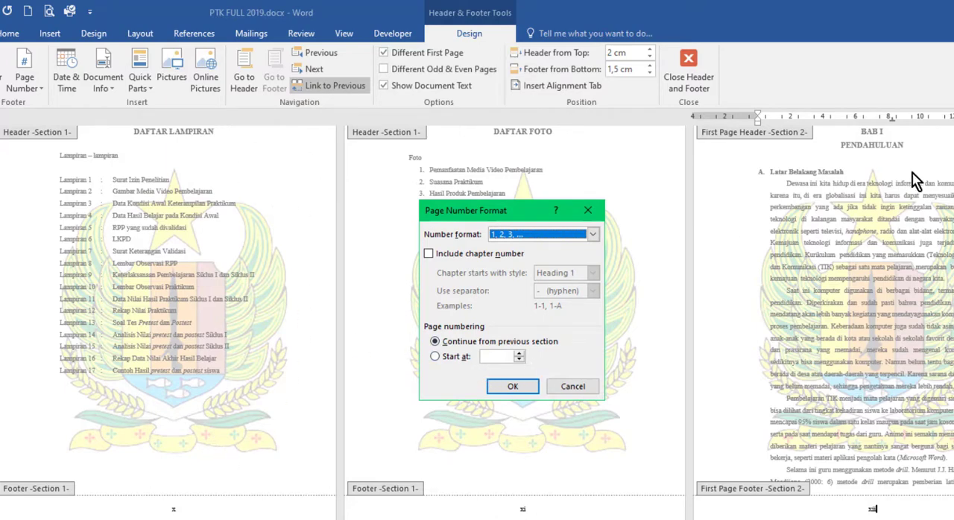
# Restart the page numbering of the BAB I section at 1 and apply the number format settings
pyautogui.click(435, 359)
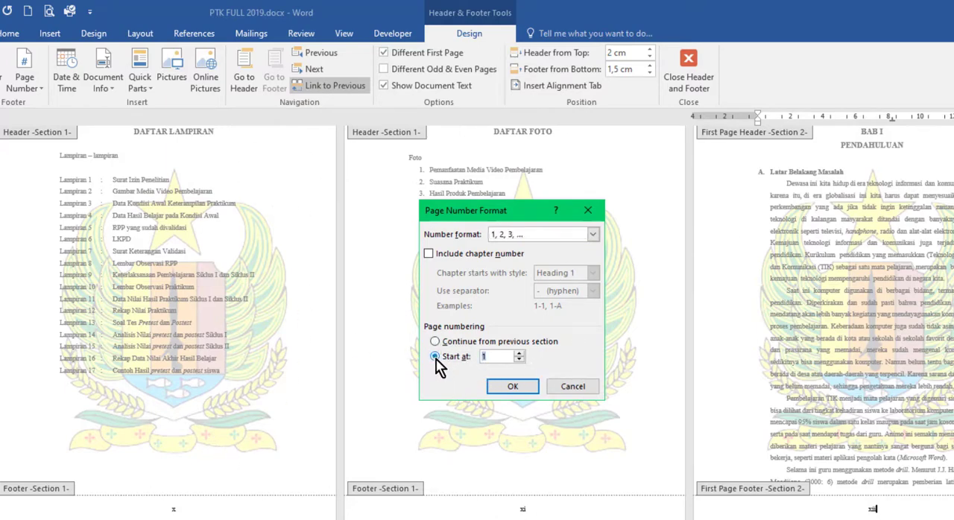
pyautogui.click(493, 357)
pyautogui.click(519, 353)
pyautogui.click(519, 359)
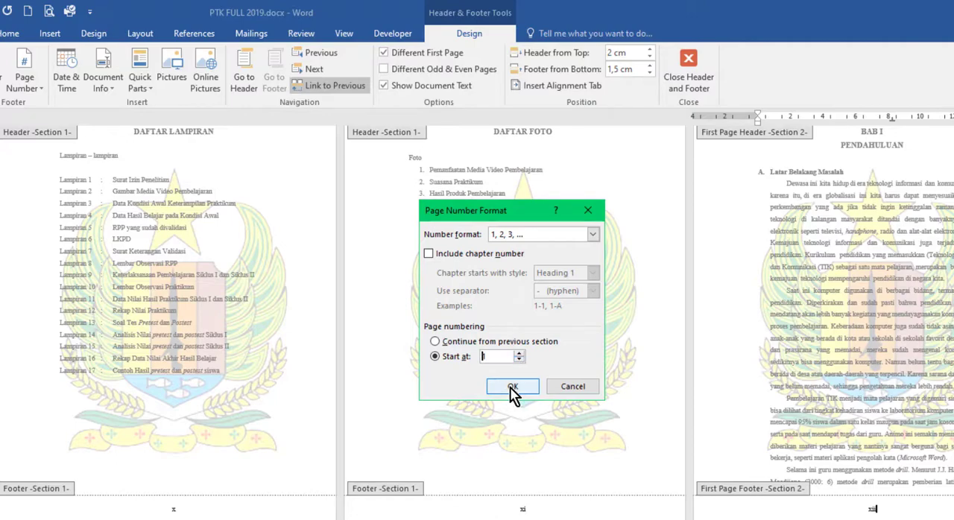
pyautogui.click(512, 388)
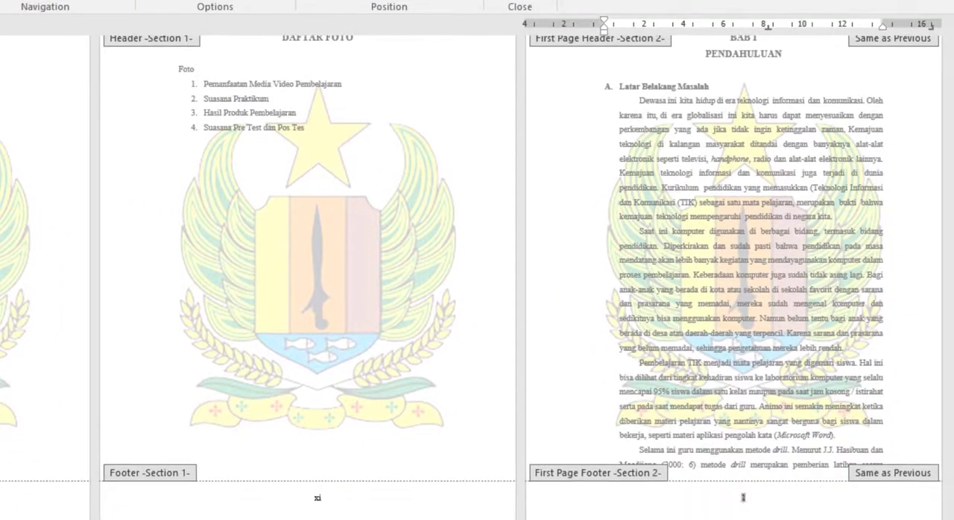
# Examine the footer number on the BAB I page against the Roman numerals on the preceding front matter pages
pyautogui.moveTo(762, 500); pyautogui.dragTo(729, 500)
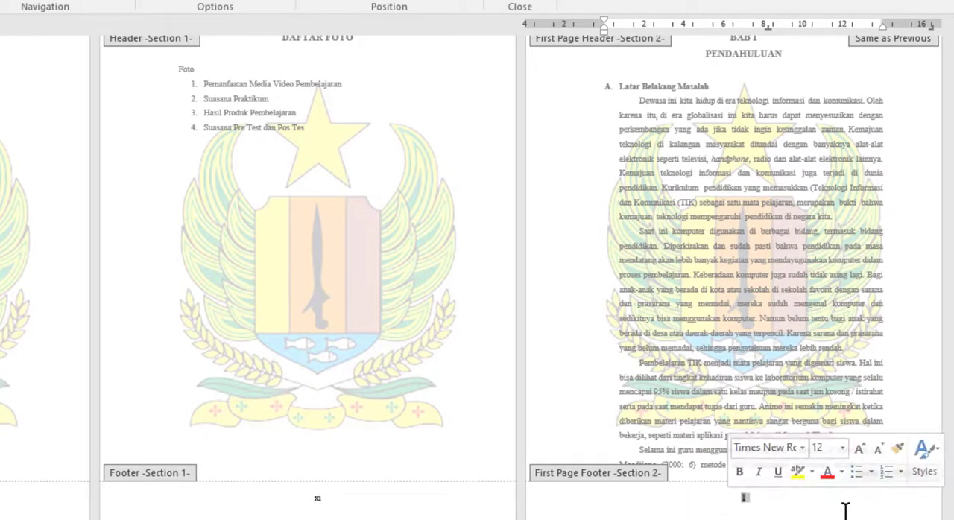
pyautogui.scroll(-1, 846, 512)
pyautogui.scroll(-1, 846, 512)
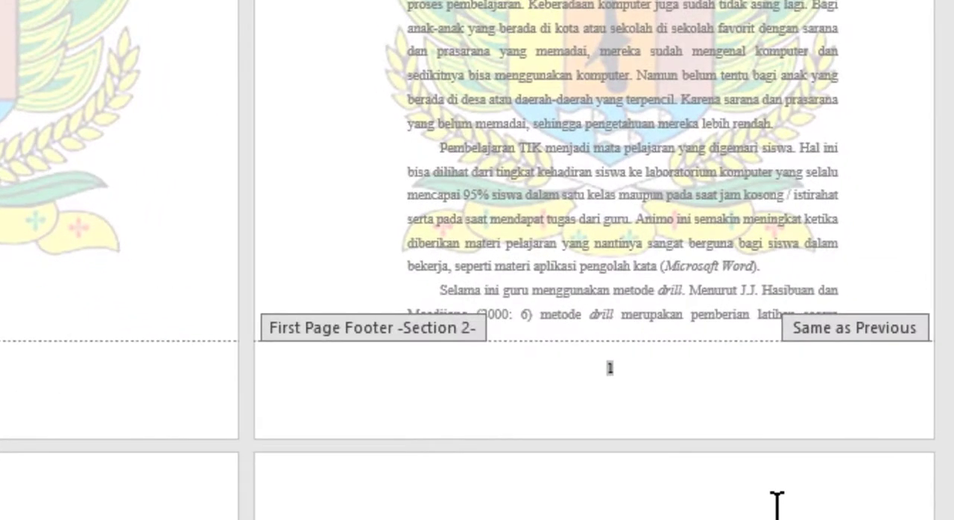
pyautogui.scroll(3, 778, 505)
pyautogui.scroll(-2, 778, 504)
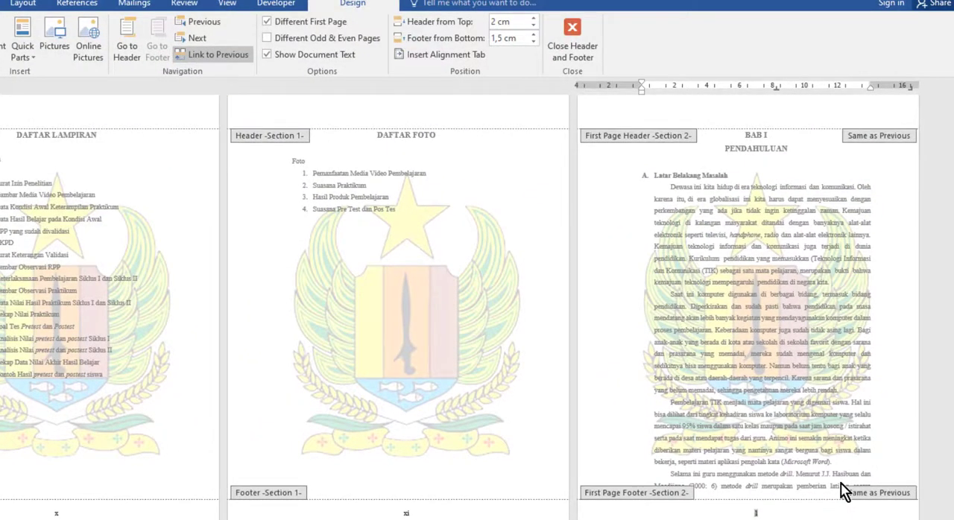
pyautogui.scroll(-2, 841, 483)
pyautogui.scroll(-2, 839, 482)
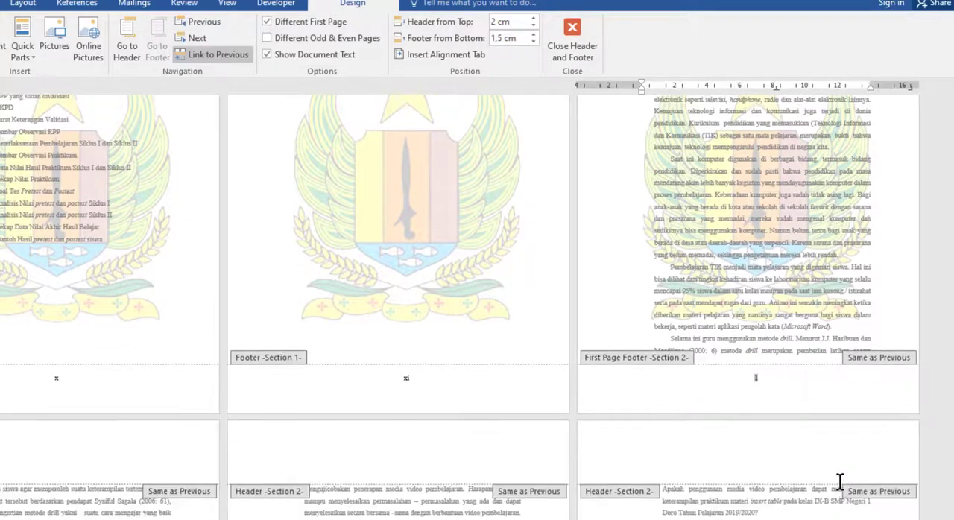
pyautogui.scroll(3, 839, 482)
pyautogui.scroll(-3, 840, 482)
pyautogui.scroll(-2, 840, 482)
pyautogui.scroll(4, 841, 486)
pyautogui.scroll(-1, 824, 448)
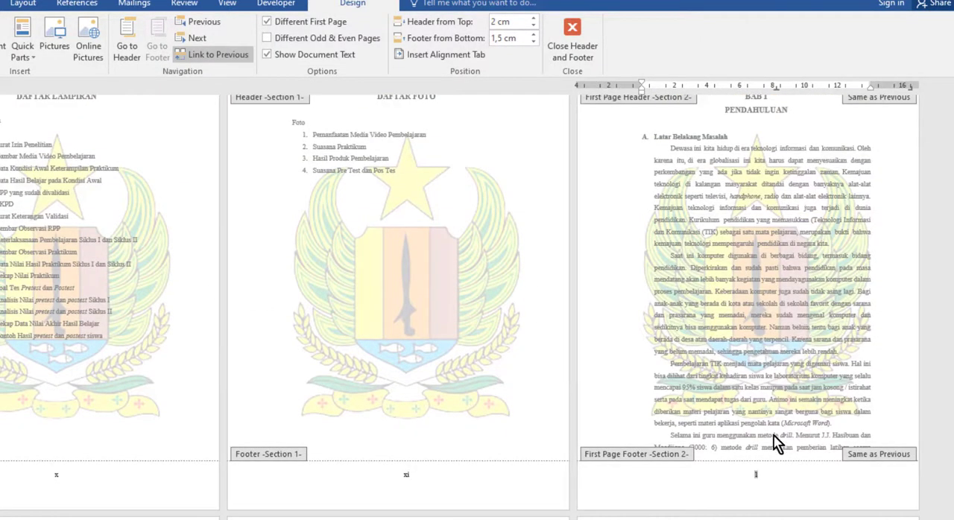
pyautogui.scroll(-3, 156, 472)
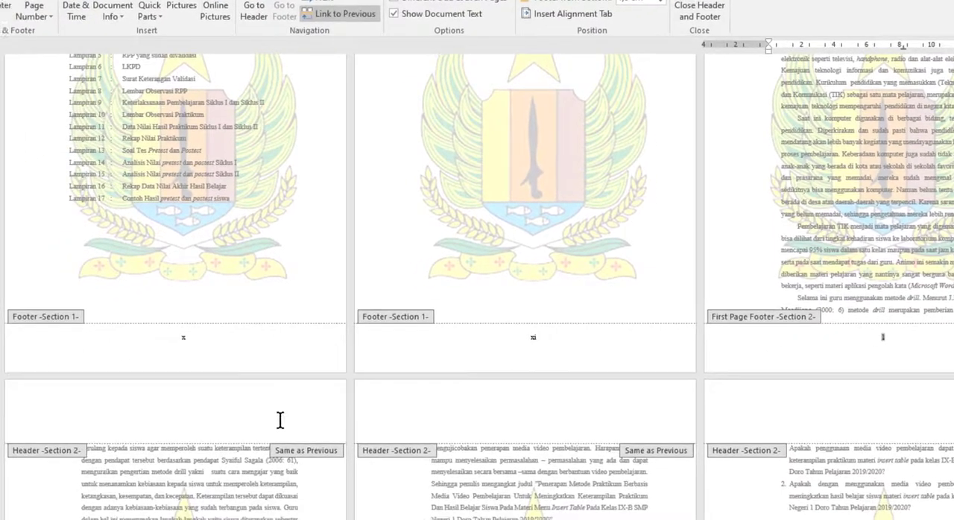
# Check the header area and footer page numbers on the pages following the opening page of BAB I
pyautogui.click(281, 421)
pyautogui.scroll(-2, 280, 420)
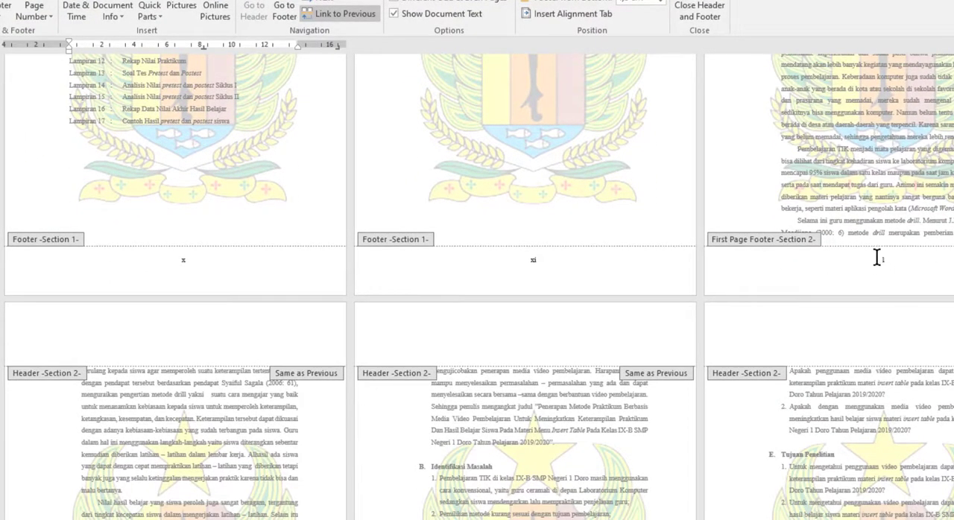
pyautogui.scroll(-9, 240, 383)
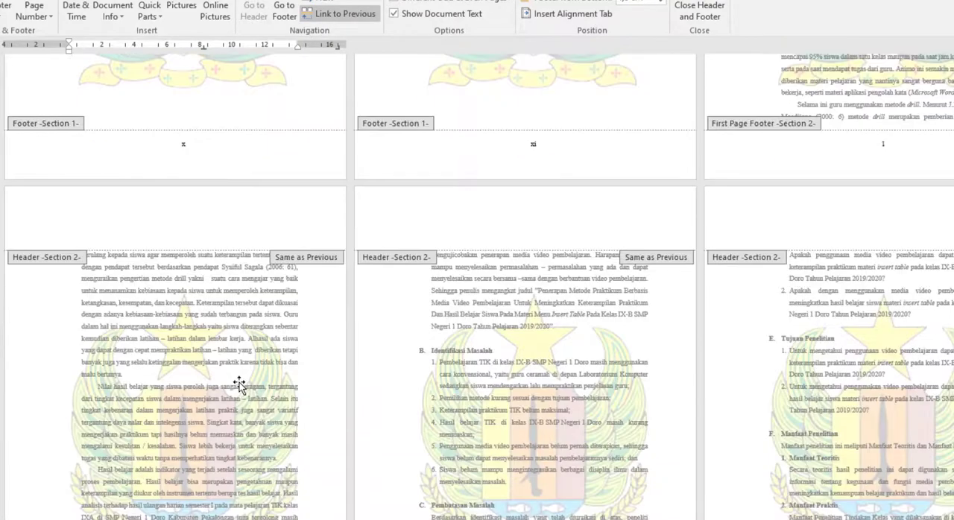
pyautogui.scroll(1, 239, 419)
pyautogui.scroll(8, 239, 419)
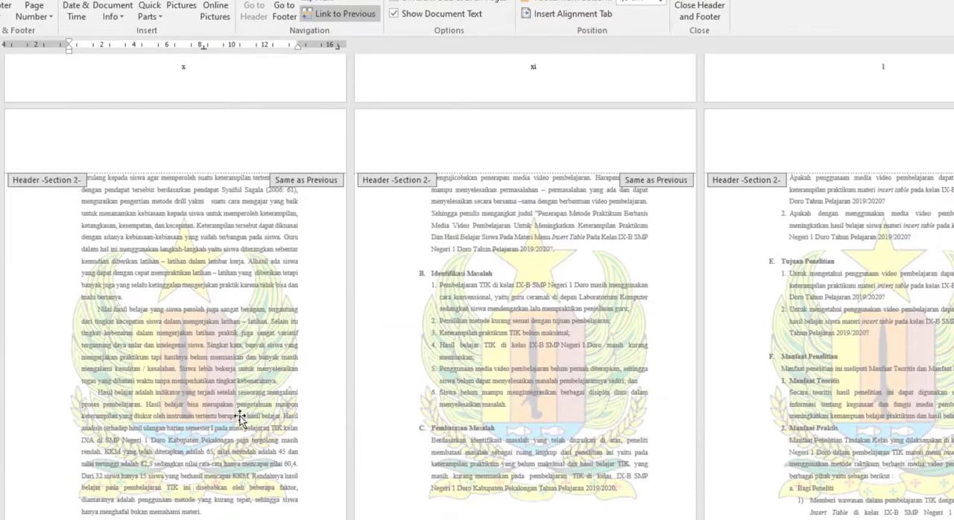
pyautogui.scroll(-8, 238, 418)
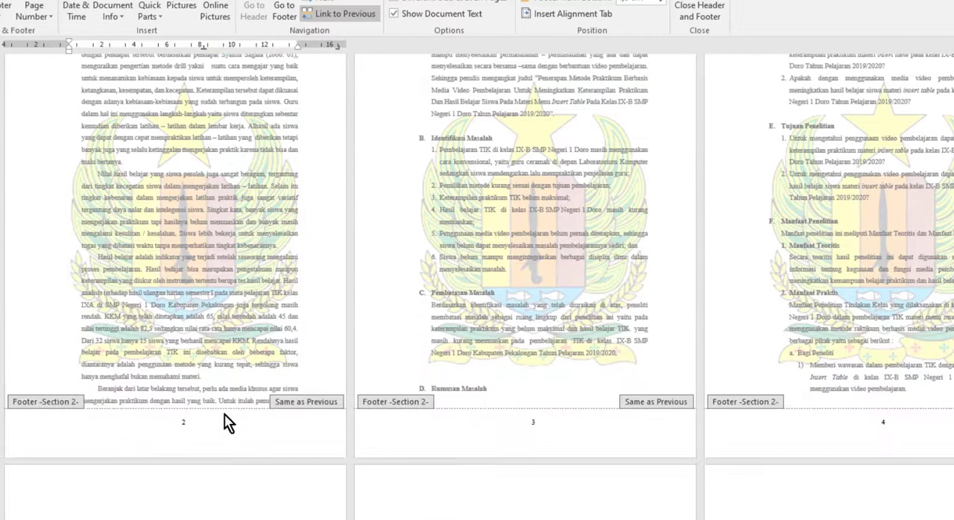
pyautogui.doubleClick(183, 423)
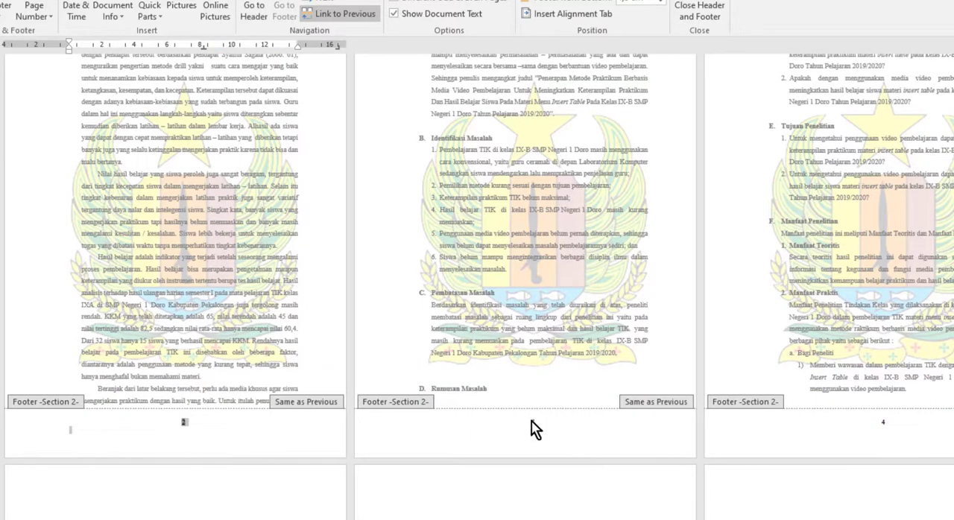
# Unlink the Section 2 header from the previous section, starting from the page after the BAB I opening page
pyautogui.scroll(2, 549, 440)
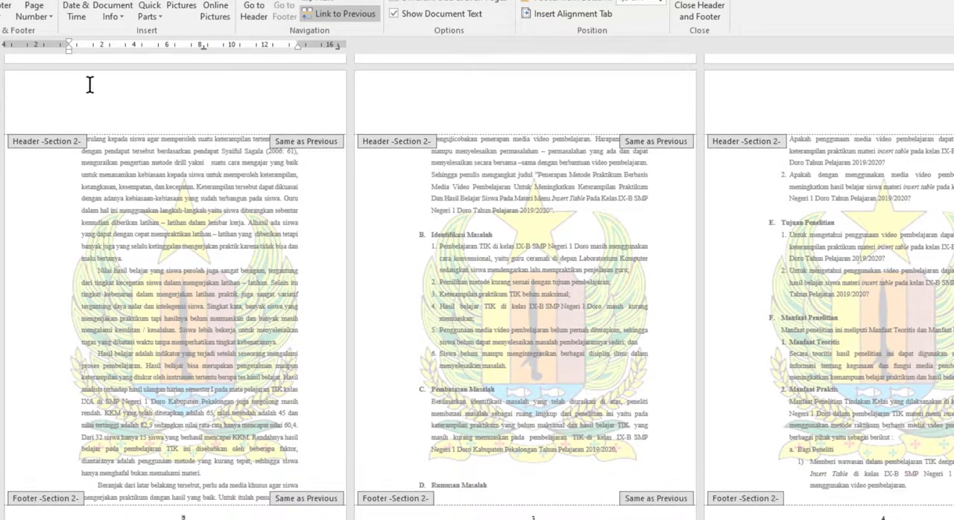
pyautogui.click(256, 117)
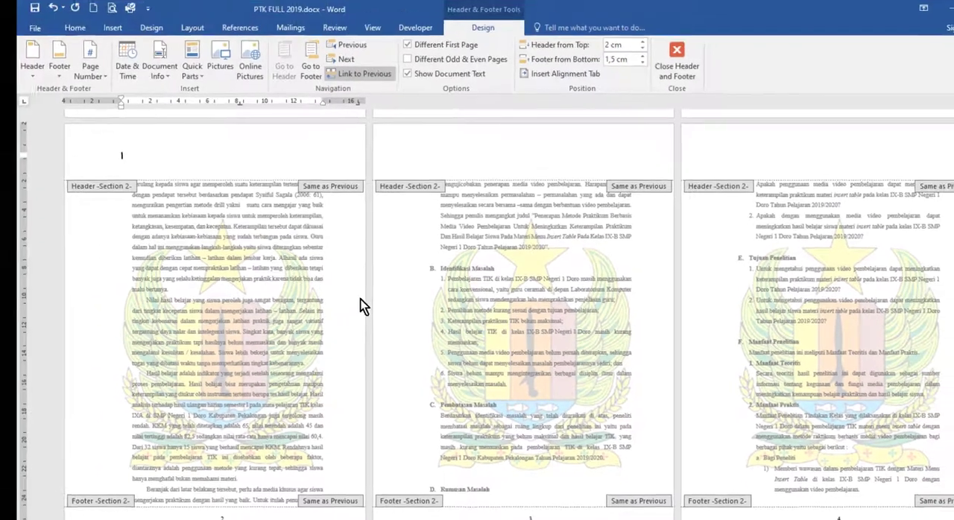
pyautogui.scroll(3, 332, 265)
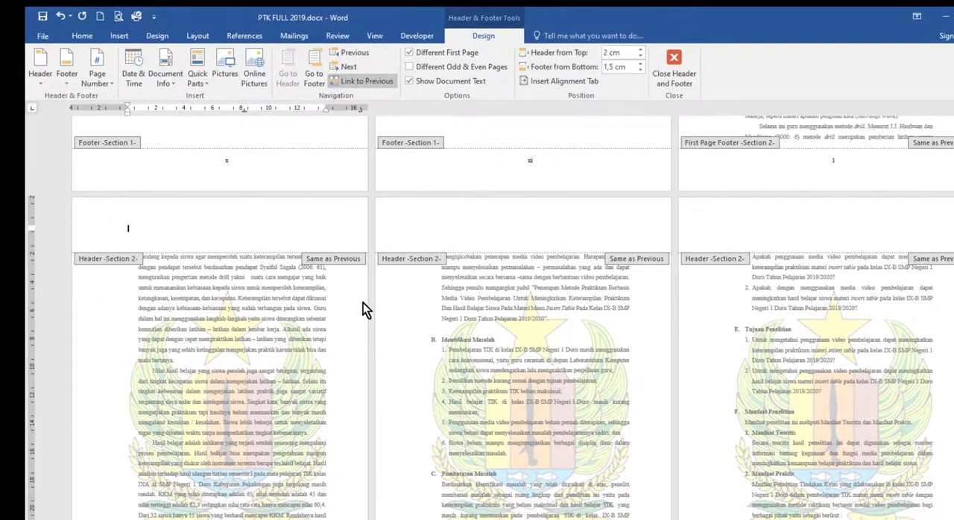
pyautogui.scroll(-3, 363, 302)
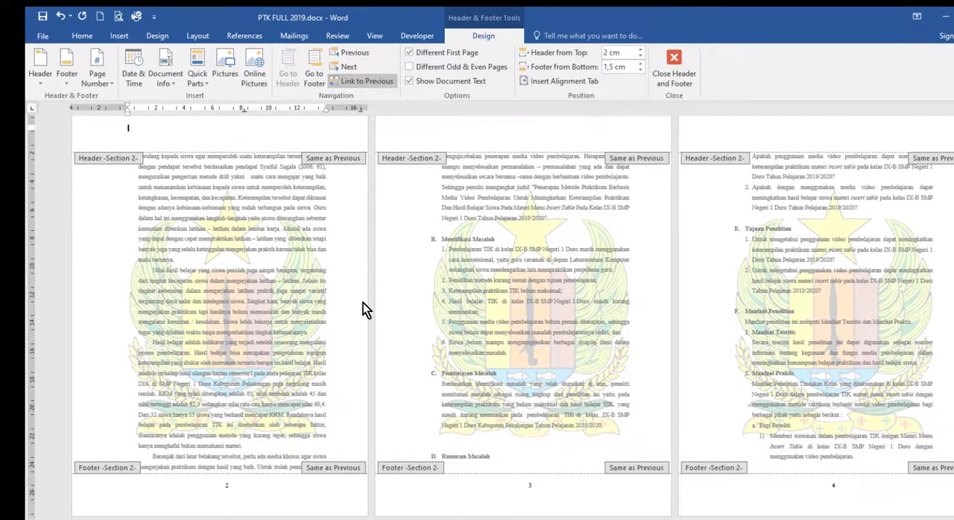
pyautogui.scroll(3, 363, 308)
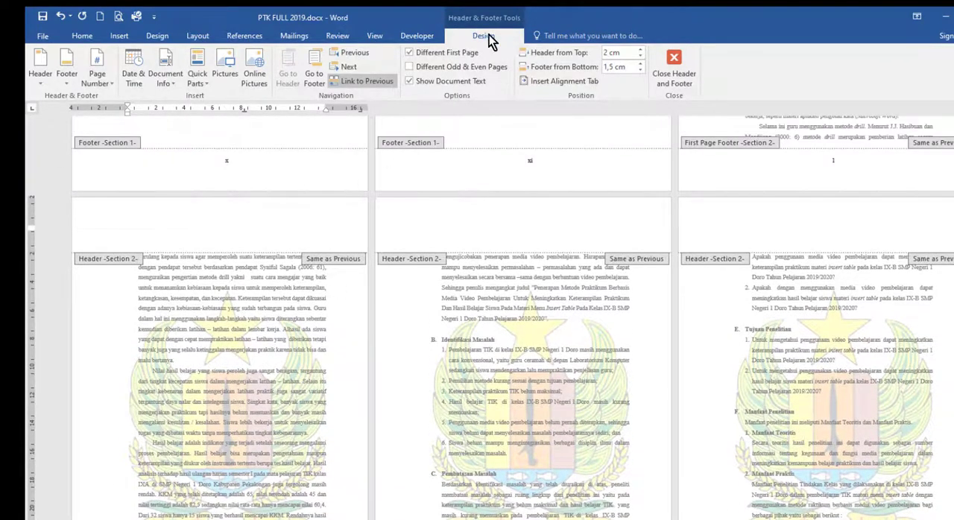
pyautogui.click(266, 233)
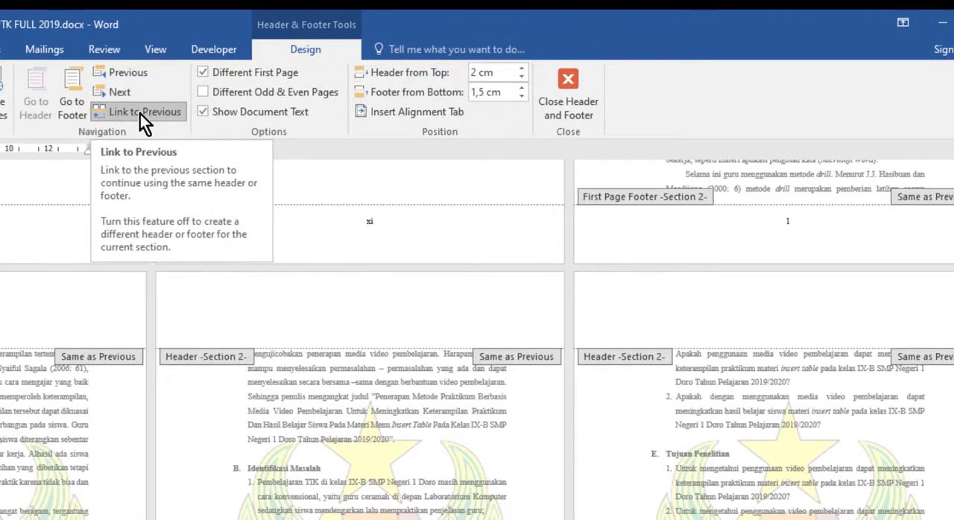
pyautogui.click(140, 114)
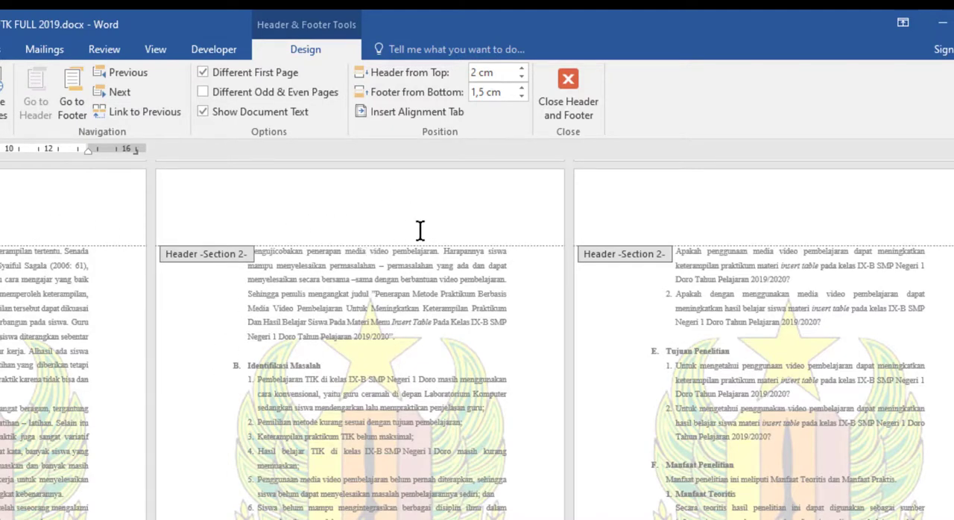
# Select the page number in the regular Section 2 footer and unlink that footer from the previous section
pyautogui.scroll(-2, 335, 383)
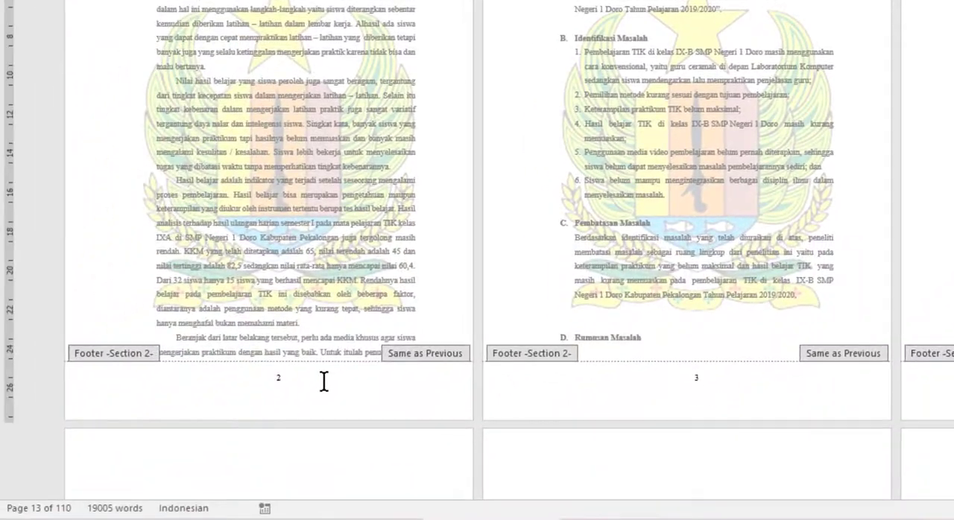
pyautogui.click(324, 381)
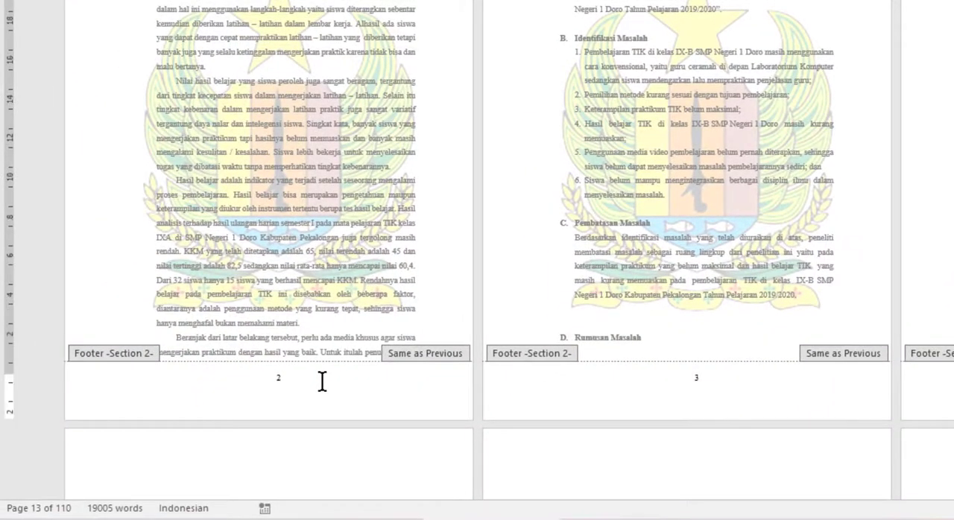
pyautogui.doubleClick(276, 380)
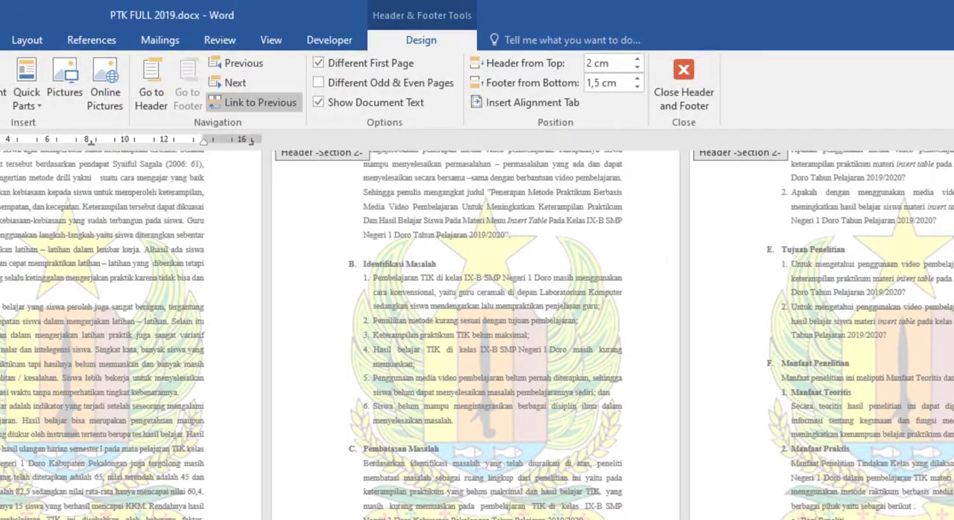
pyautogui.scroll(8, 477, 336)
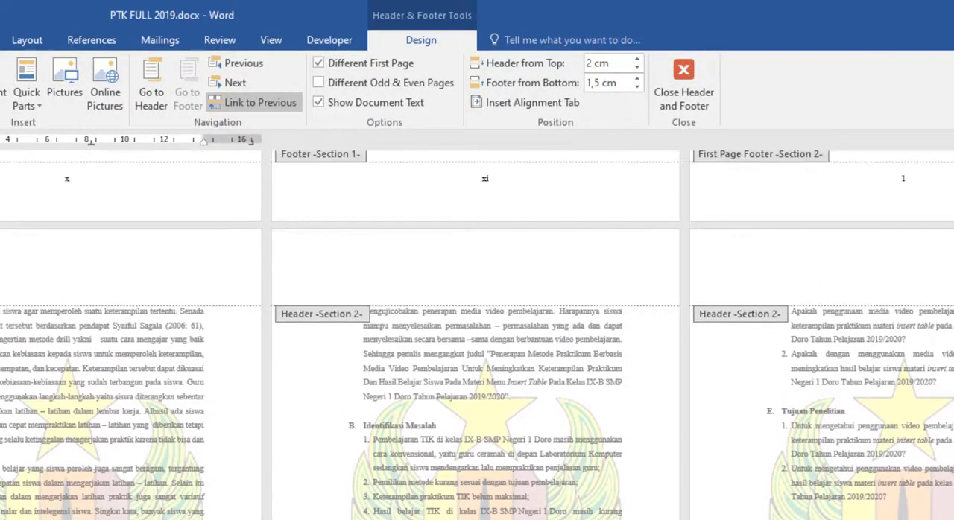
pyautogui.scroll(3, 477, 335)
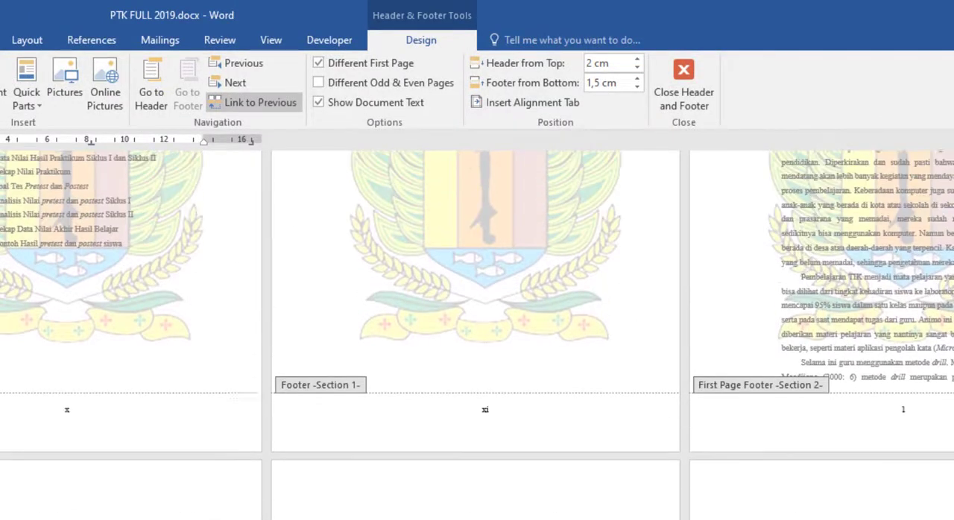
pyautogui.click(264, 101)
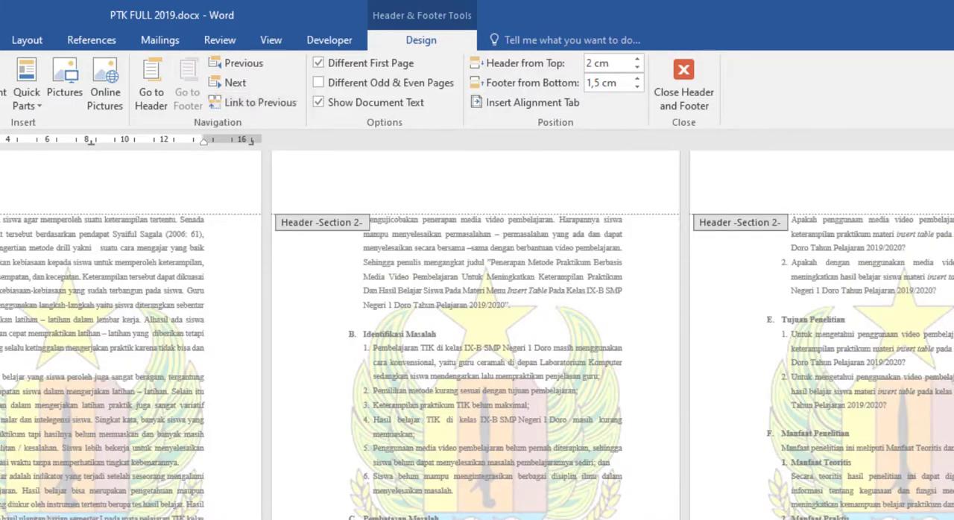
# Delete the page number from the regular Section 2 footer on the page after the BAB I opening page
pyautogui.scroll(4, 479, 403)
pyautogui.scroll(-4, 479, 402)
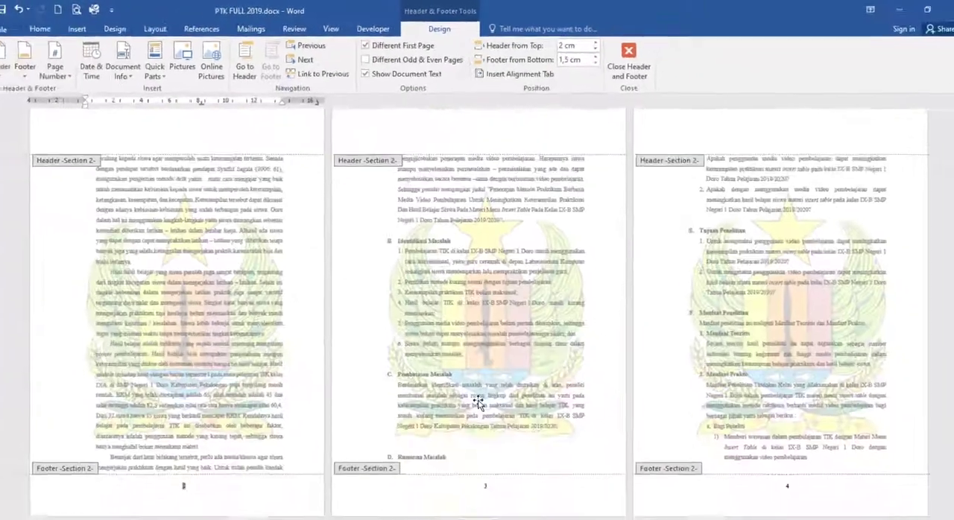
pyautogui.scroll(-3, 478, 403)
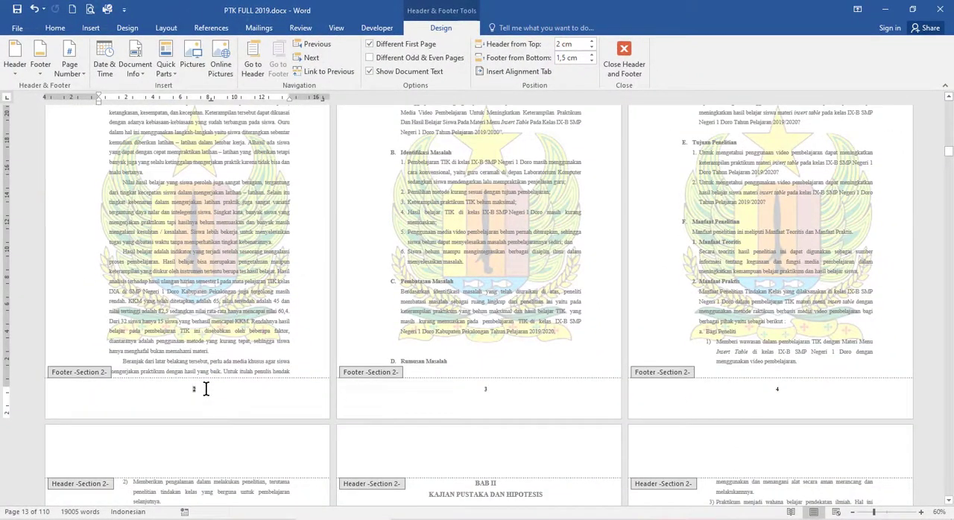
pyautogui.scroll(5, 206, 389)
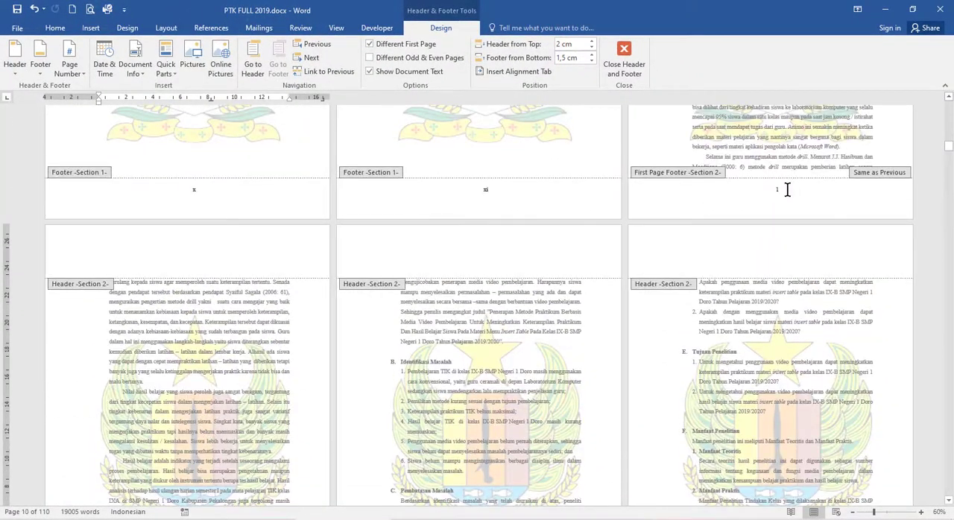
pyautogui.doubleClick(774, 189)
pyautogui.scroll(-3, 227, 485)
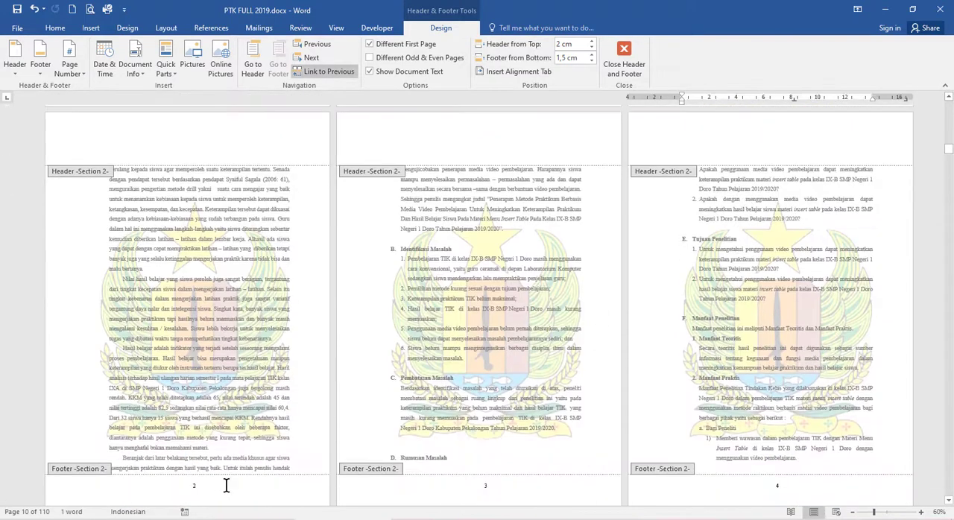
pyautogui.scroll(-1, 226, 485)
pyautogui.doubleClick(196, 438)
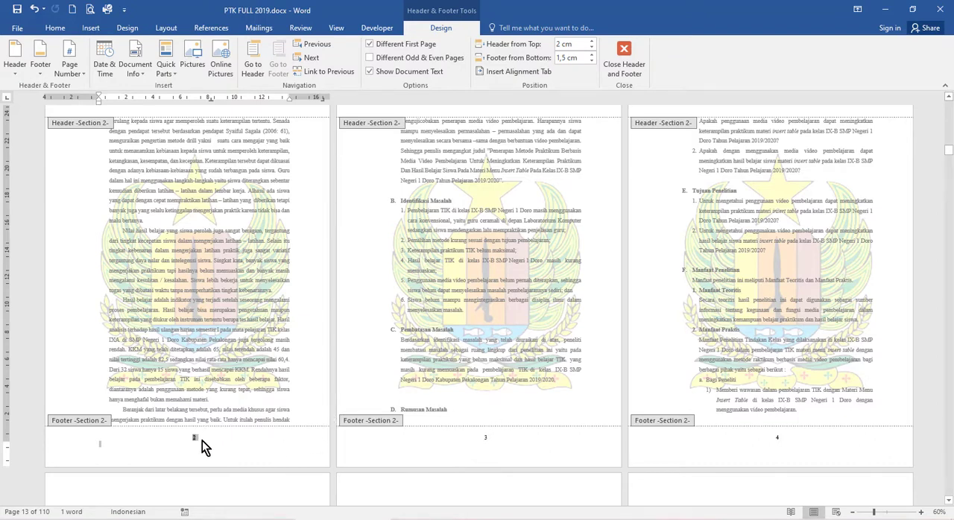
pyautogui.moveTo(200, 438); pyautogui.dragTo(171, 444)
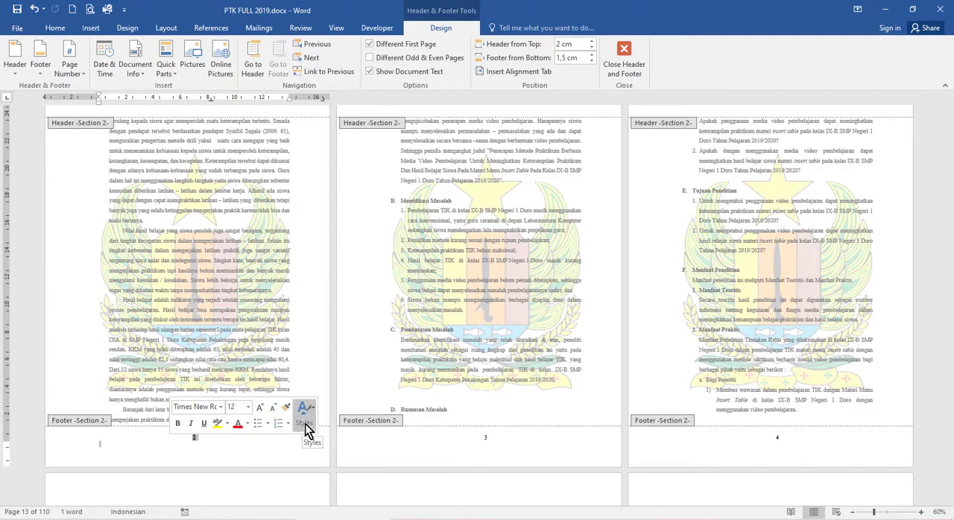
pyautogui.press('Delete')
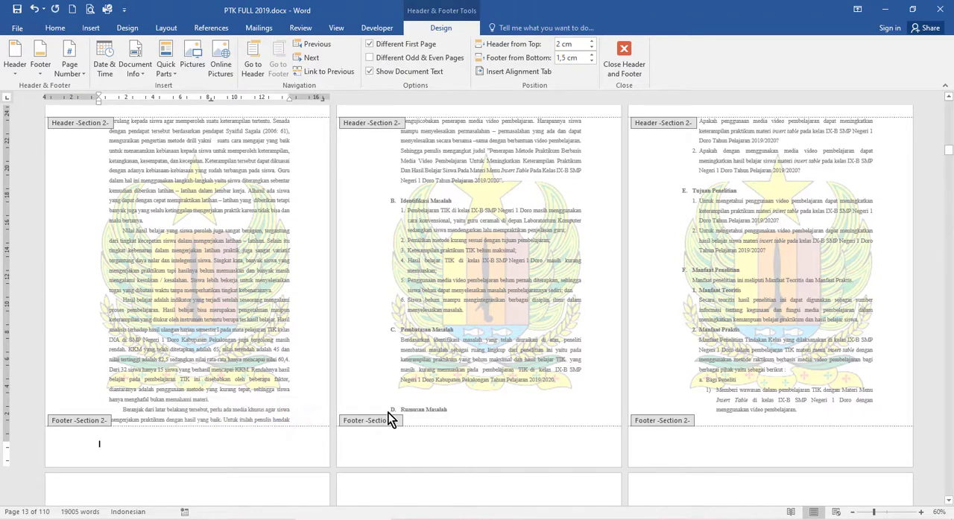
# Compare the footer of the BAB I opening page with the footers of the pages following it
pyautogui.scroll(3, 605, 413)
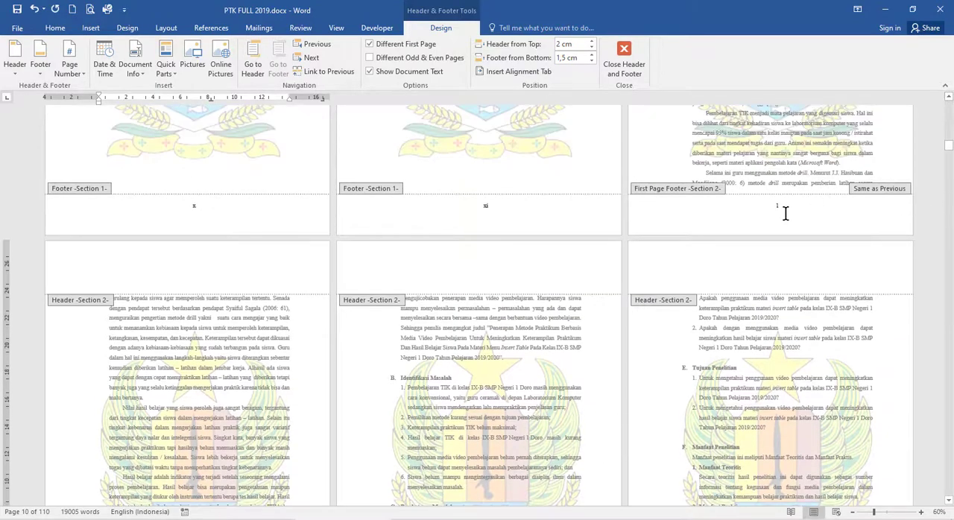
pyautogui.doubleClick(776, 207)
pyautogui.scroll(5, 820, 228)
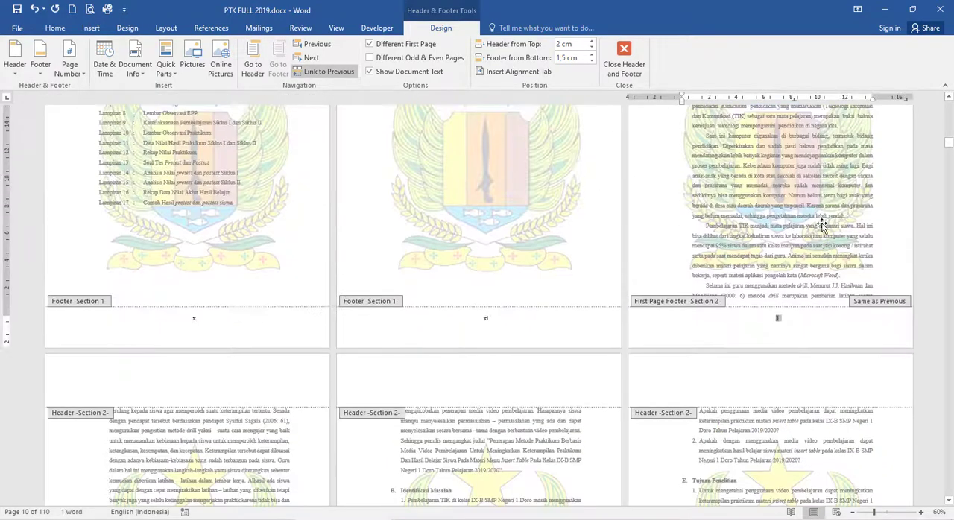
pyautogui.scroll(-5, 823, 224)
pyautogui.scroll(-5, 823, 224)
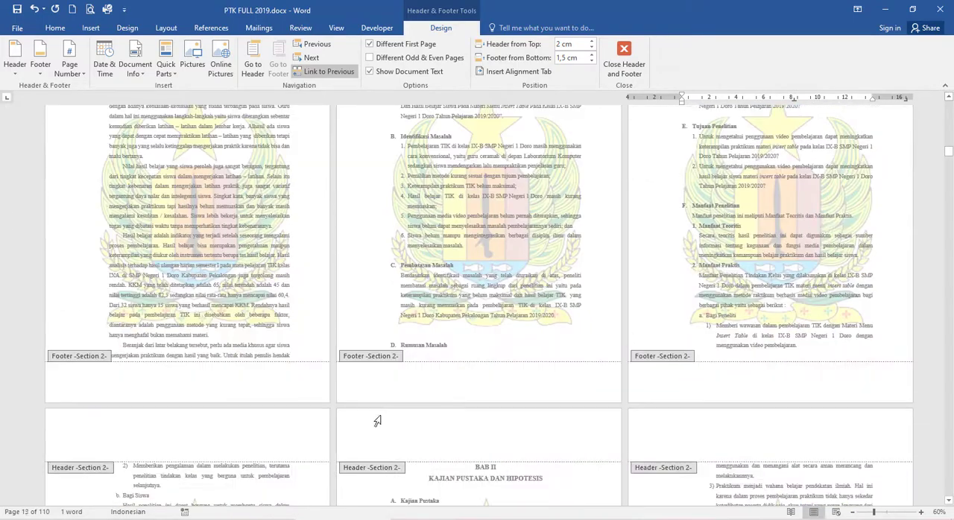
pyautogui.click(479, 381)
# Insert a Plain Number 3 page number at the top of the page in the Section 2 header
pyautogui.scroll(4, 480, 383)
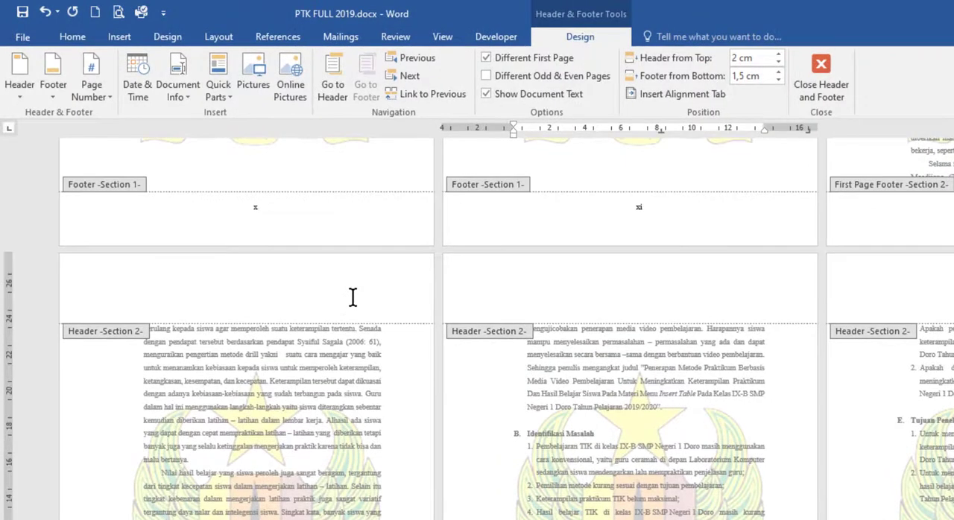
pyautogui.click(269, 226)
pyautogui.scroll(1, 347, 307)
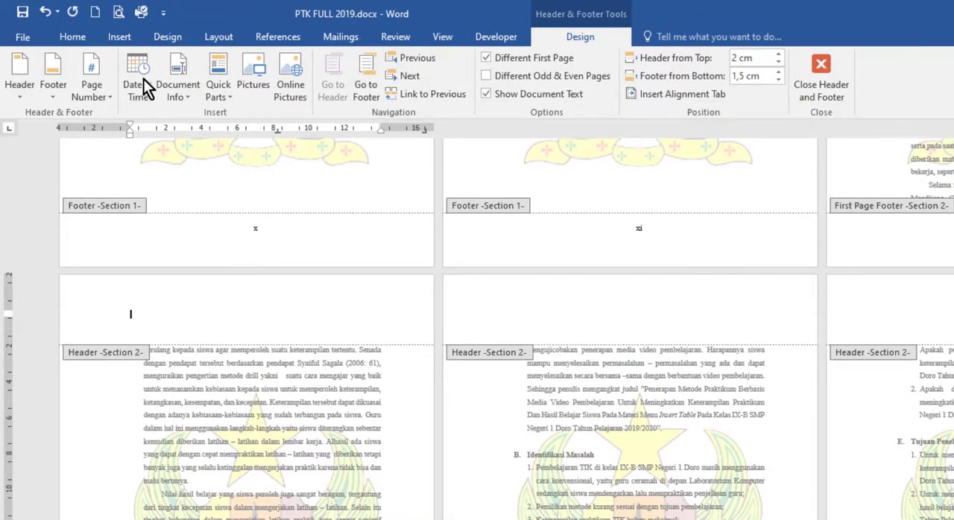
pyautogui.click(96, 90)
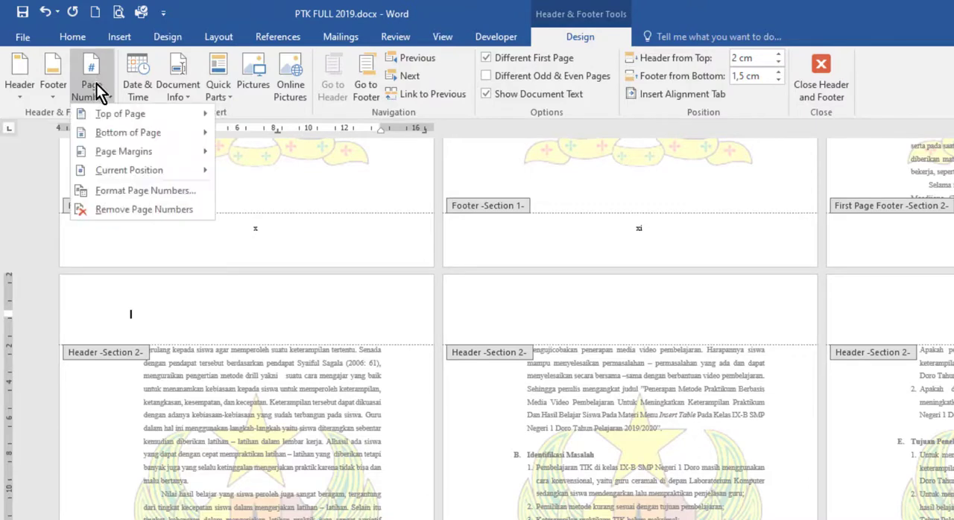
pyautogui.moveTo(105, 120)
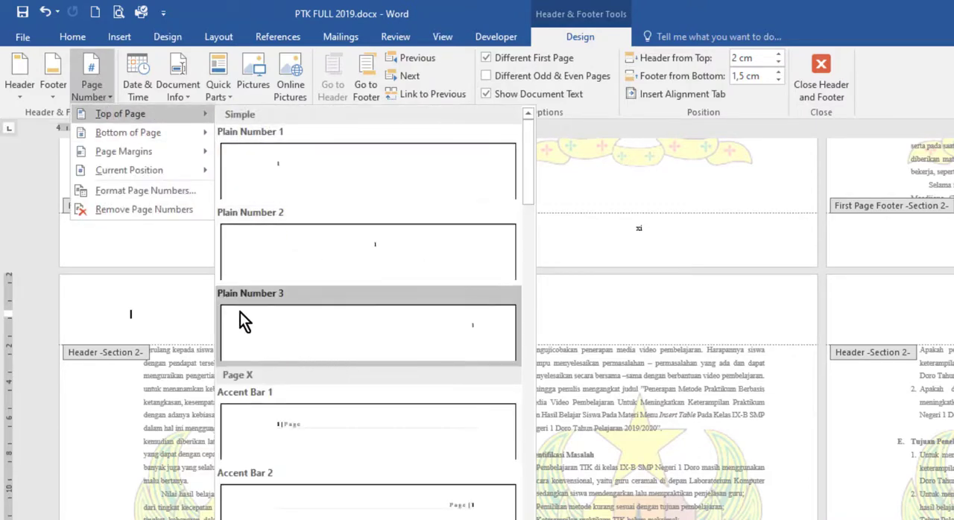
pyautogui.click(467, 335)
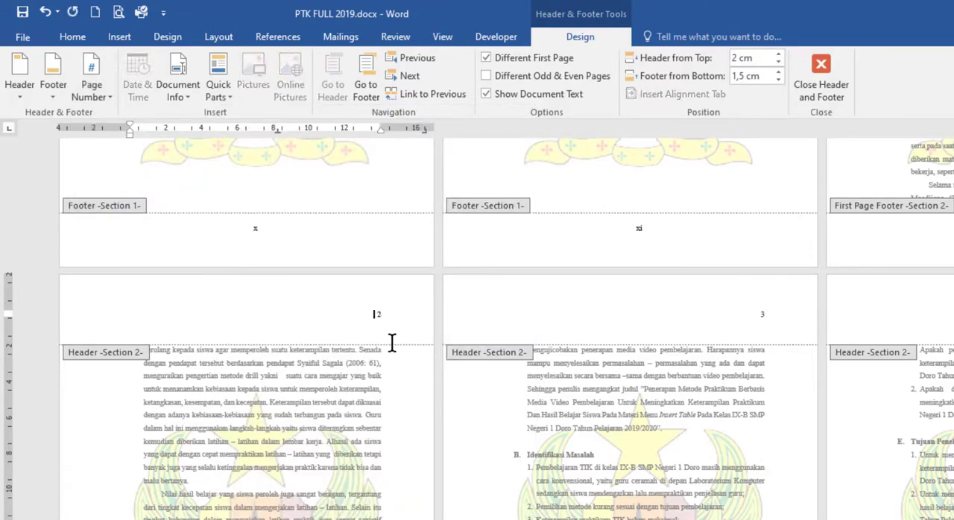
# Check the header page numbers from BAB I through the BAB II opening page, along with the BAB I first-page footer
pyautogui.scroll(3, 413, 340)
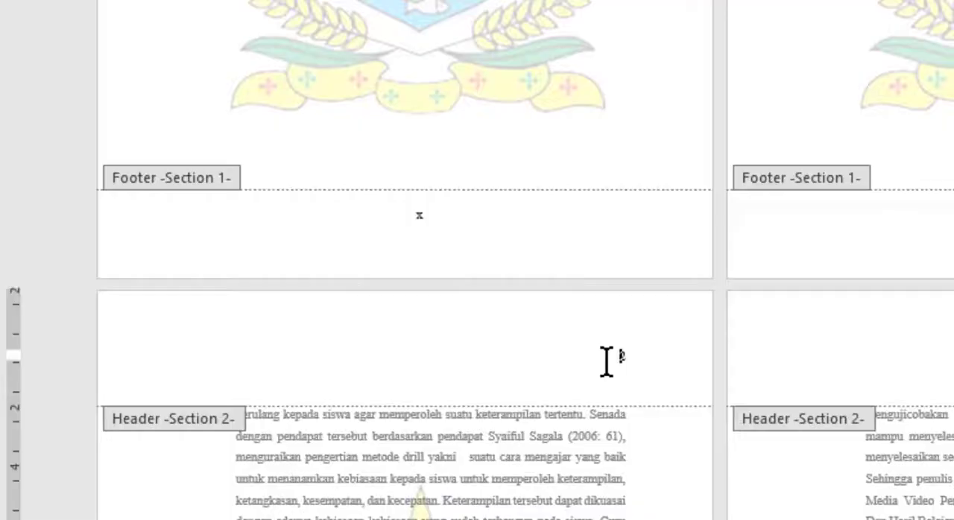
pyautogui.moveTo(368, 424); pyautogui.dragTo(383, 422)
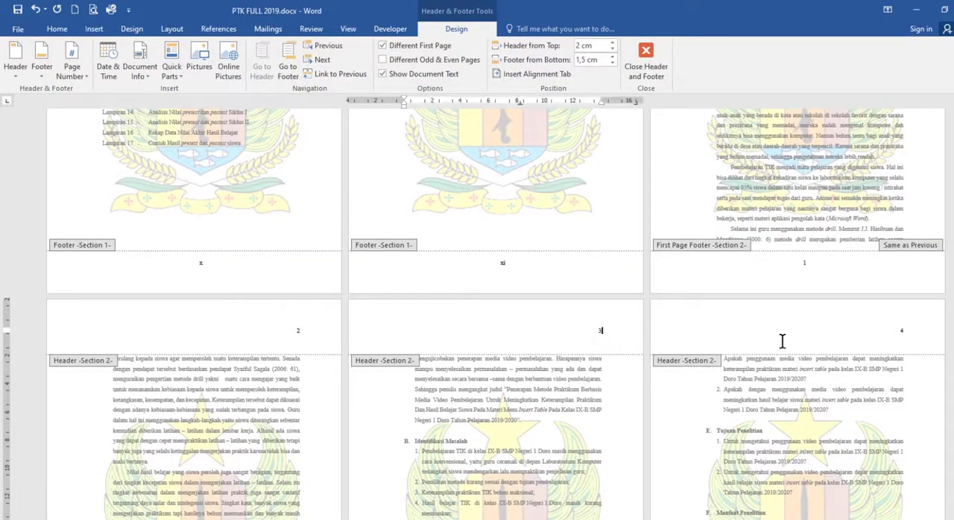
pyautogui.scroll(7, 875, 340)
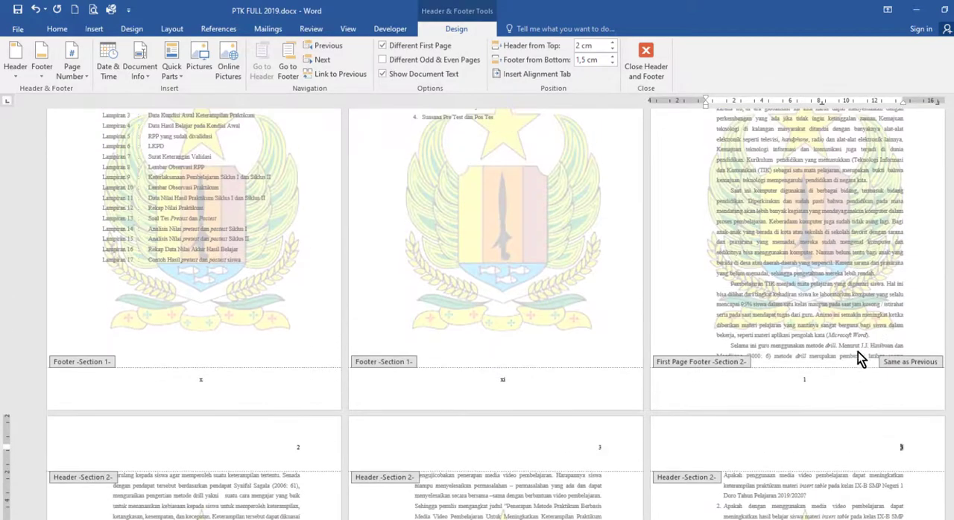
pyautogui.scroll(-1, 809, 485)
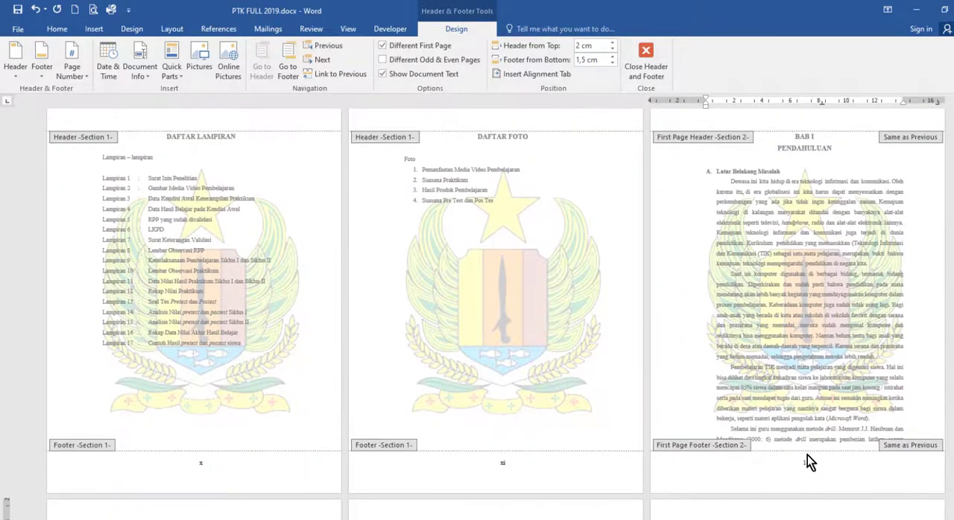
pyautogui.scroll(-12, 808, 463)
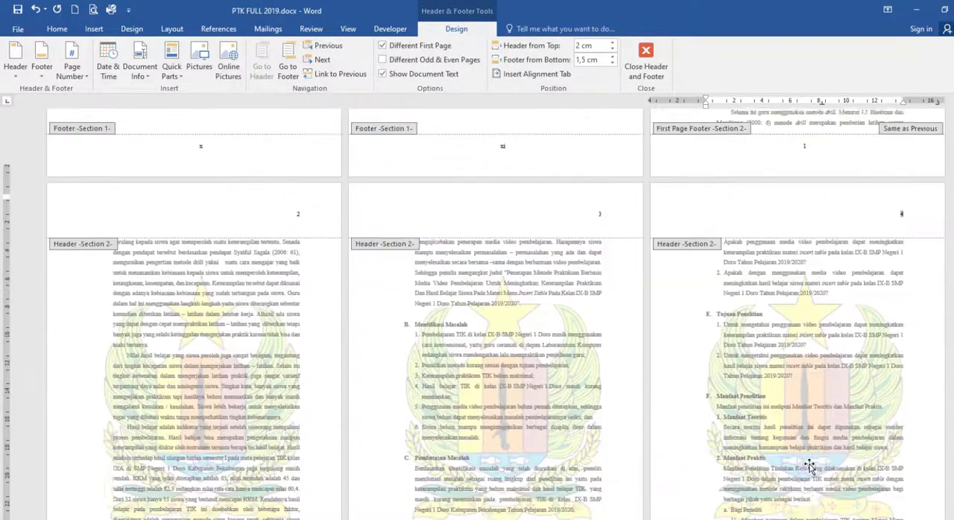
pyautogui.scroll(-10, 809, 463)
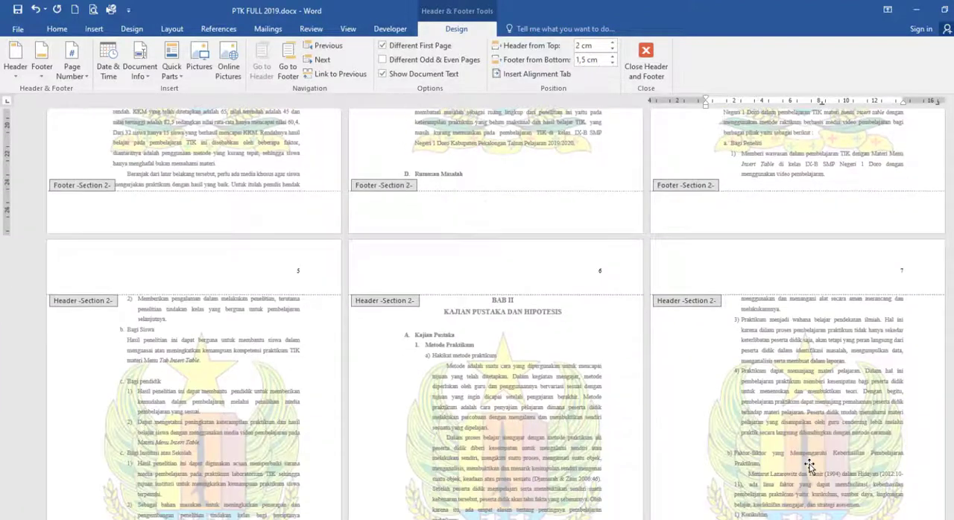
pyautogui.scroll(3, 812, 471)
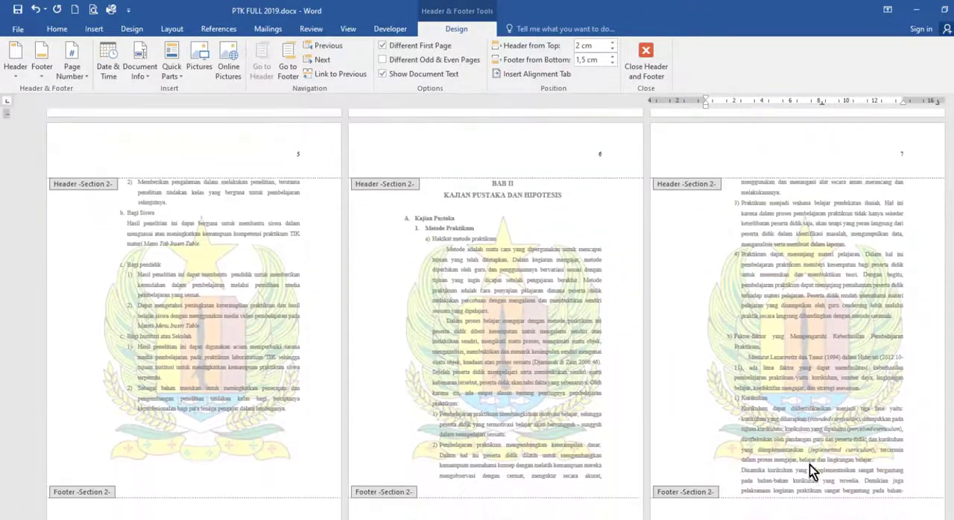
# Examine the Section 2 header and footer of the BAB II opening page for the page number's placement
pyautogui.scroll(-3, 808, 465)
pyautogui.click(496, 186)
pyautogui.scroll(-3, 538, 311)
pyautogui.scroll(2, 550, 192)
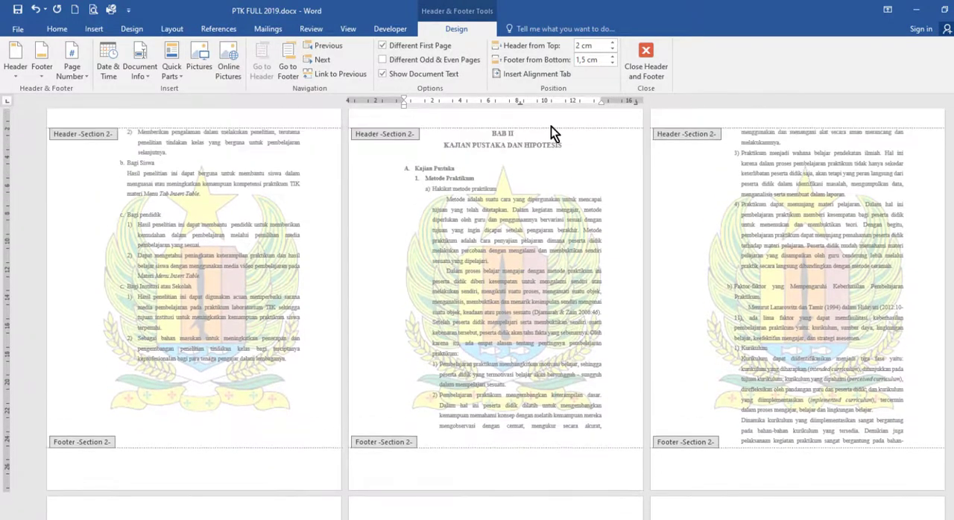
pyautogui.scroll(-2, 548, 221)
pyautogui.scroll(2, 548, 222)
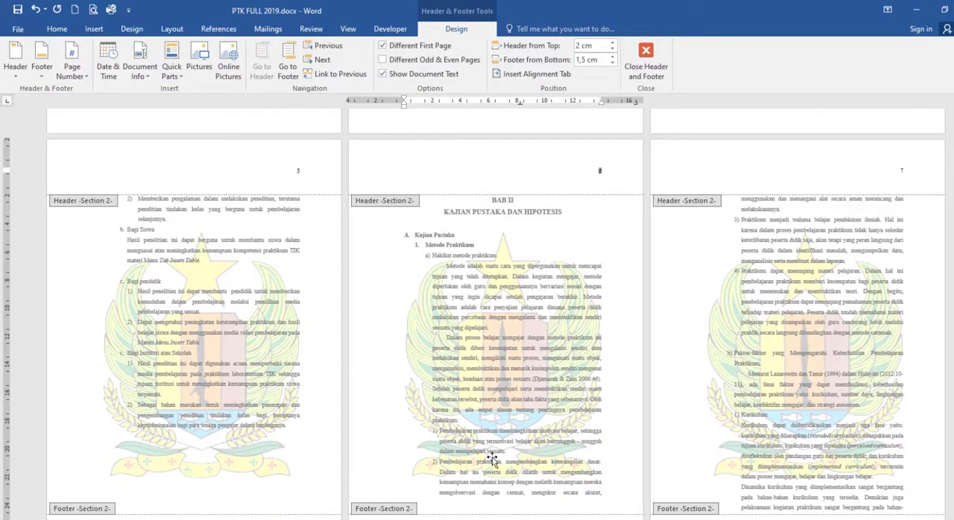
pyautogui.scroll(-3, 516, 486)
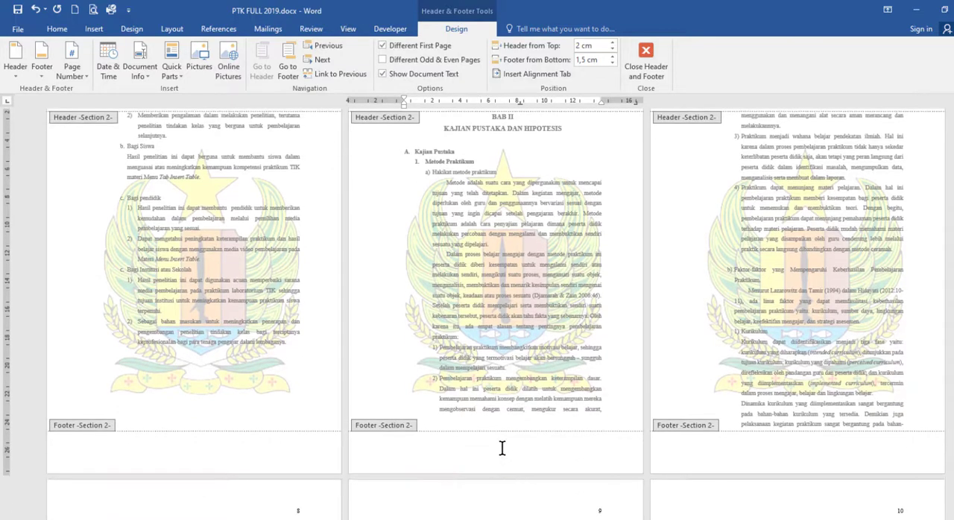
pyautogui.click(502, 447)
pyautogui.scroll(3, 612, 256)
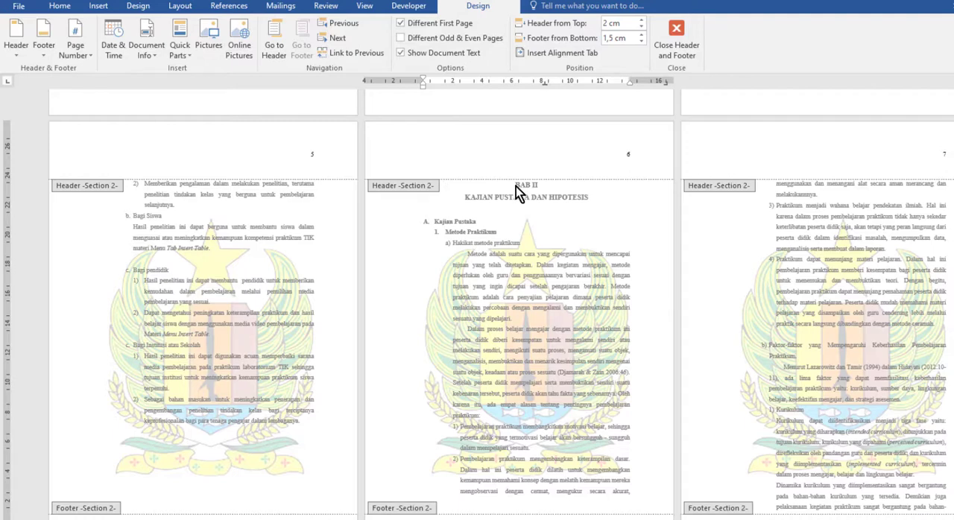
# Insert a Next Page section break immediately before the BAB II heading
pyautogui.doubleClick(516, 186)
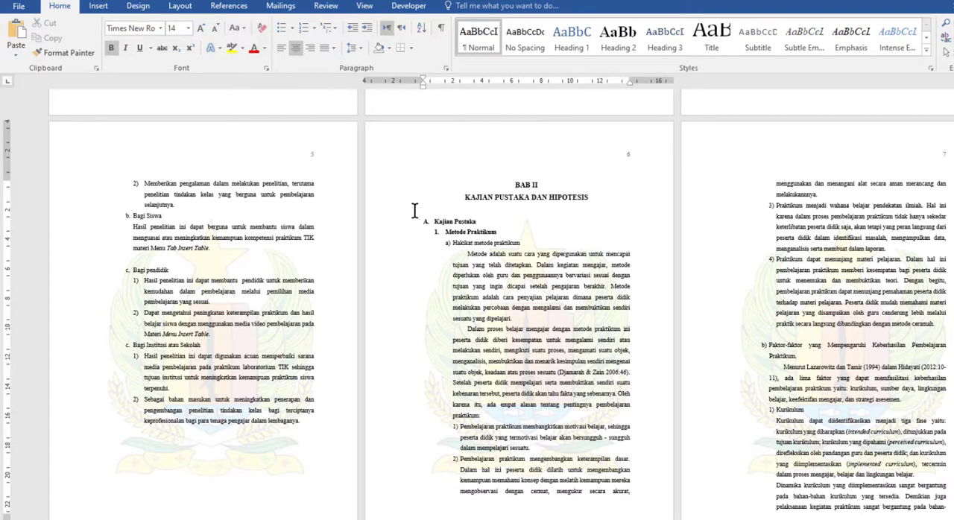
pyautogui.click(176, 9)
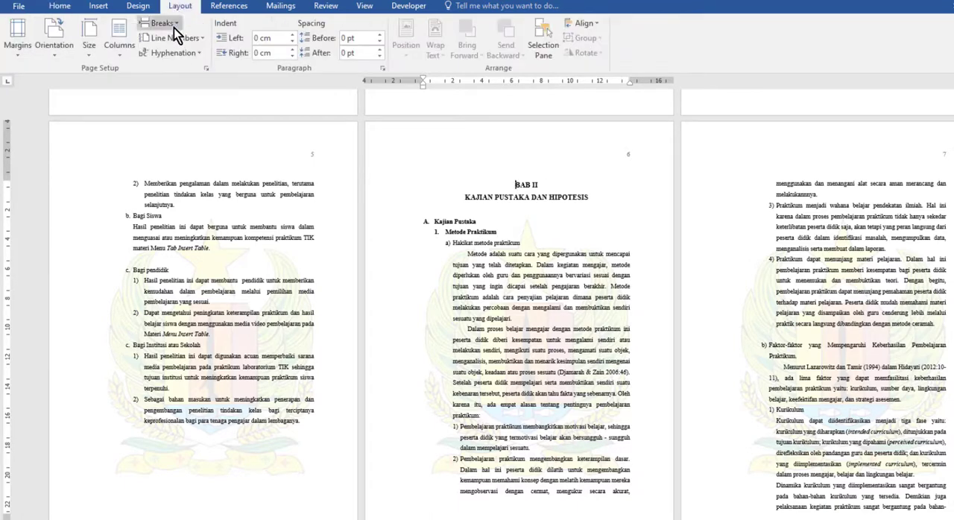
pyautogui.click(176, 25)
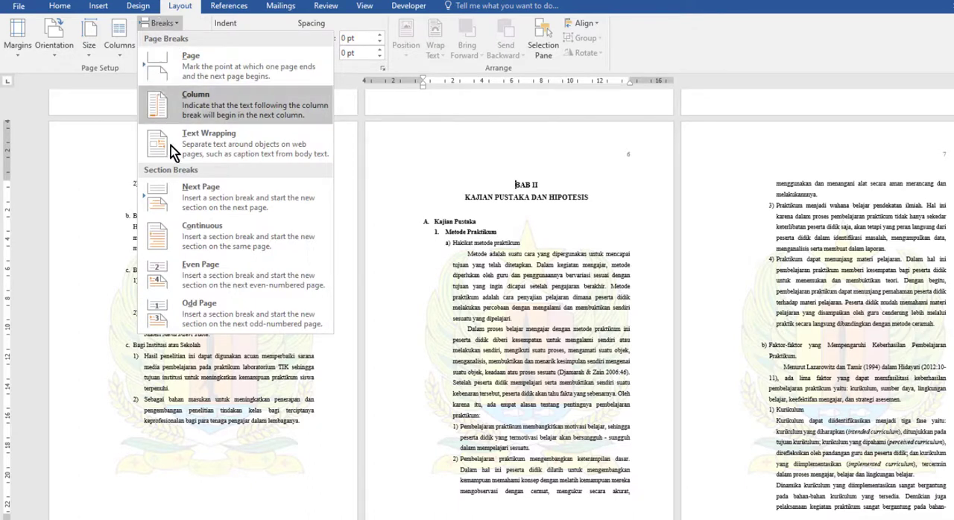
pyautogui.click(202, 200)
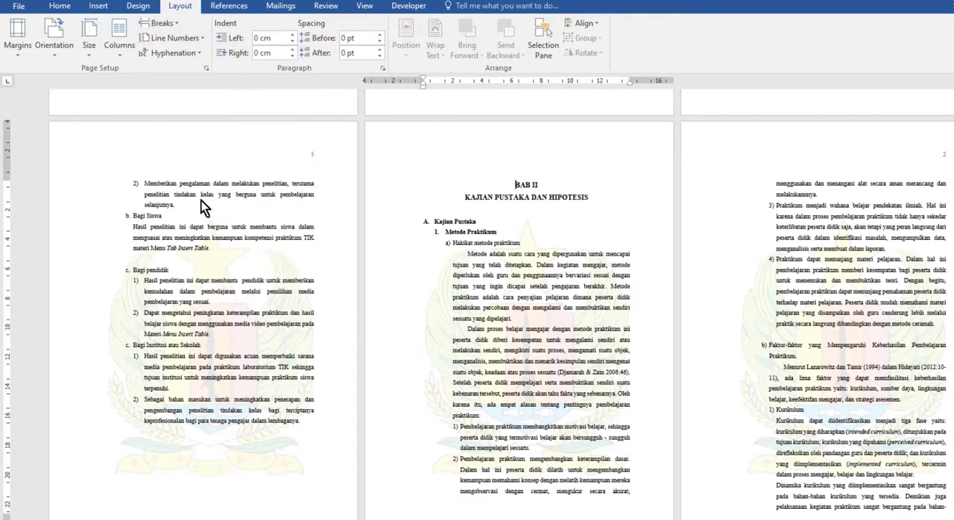
# Set the page number in the BAB II first-page footer to continue from the previous section
pyautogui.scroll(-2, 547, 279)
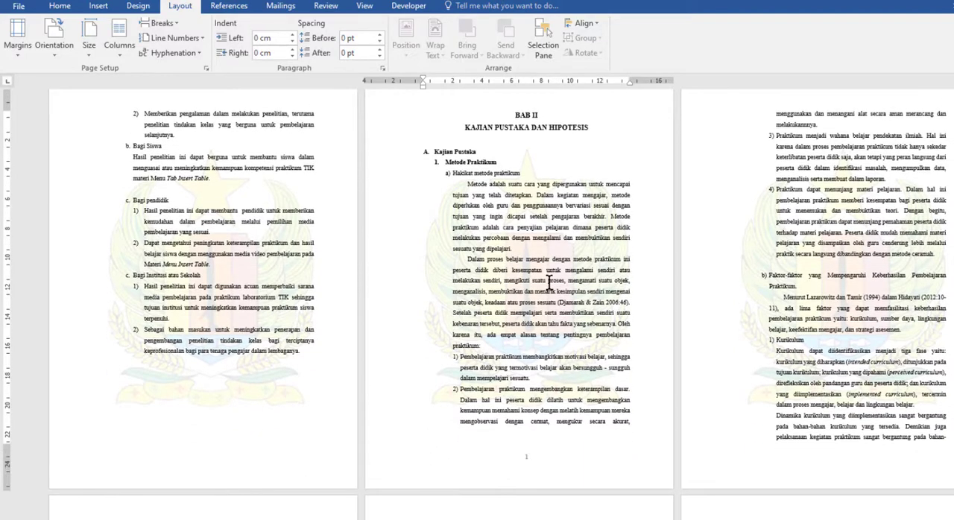
pyautogui.scroll(3, 549, 282)
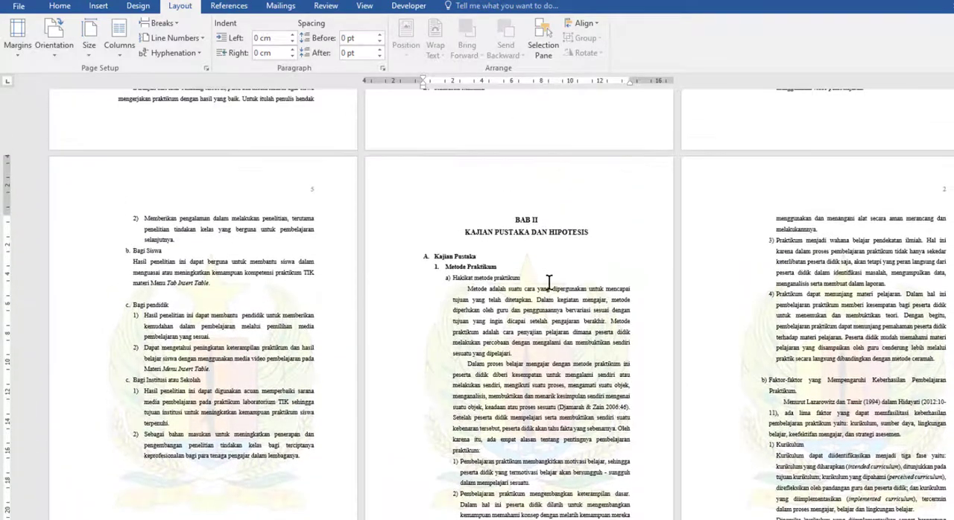
pyautogui.scroll(-1, 549, 281)
pyautogui.scroll(12, 549, 282)
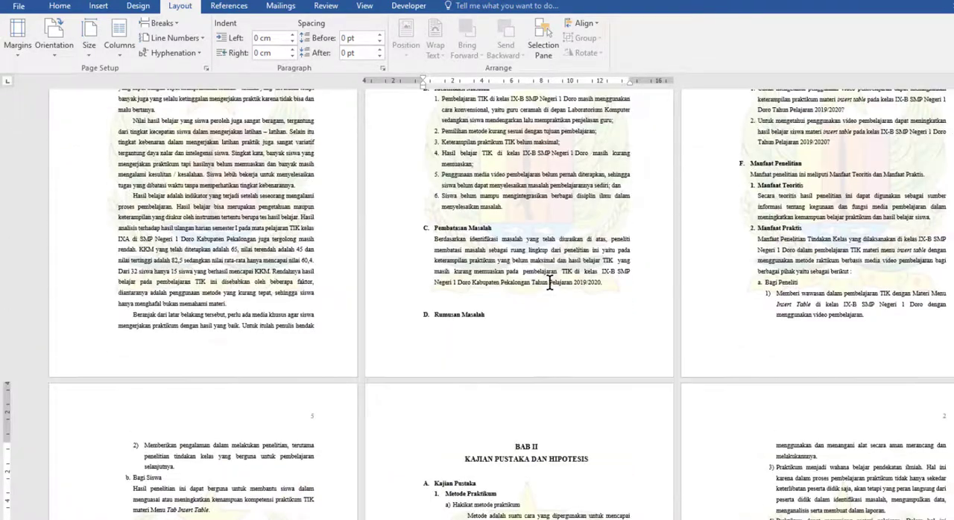
pyautogui.scroll(-8, 549, 282)
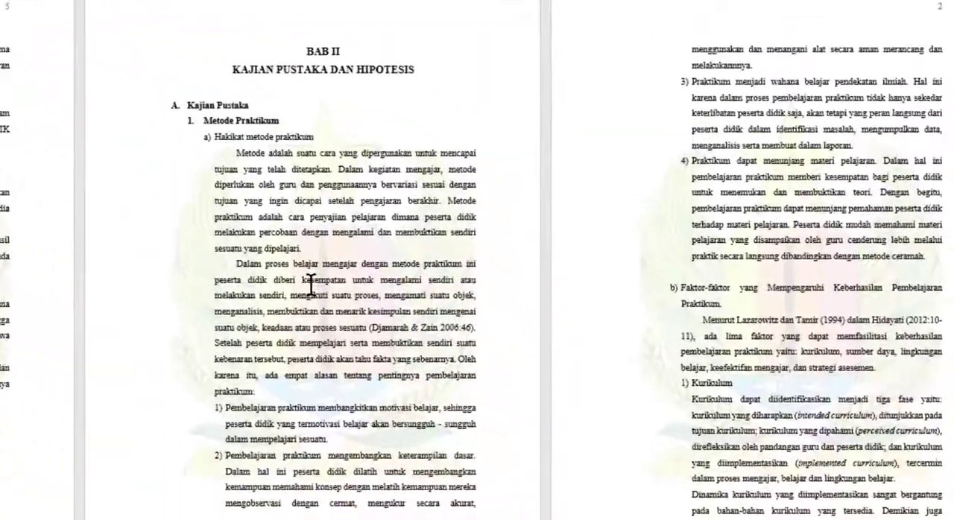
pyautogui.scroll(-6, 310, 284)
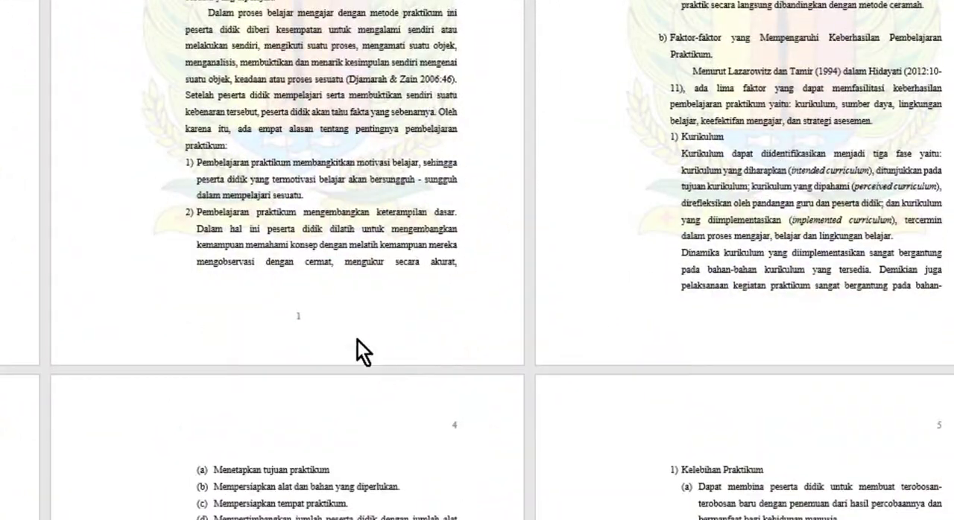
pyautogui.click(307, 325)
pyautogui.doubleClick(307, 320)
pyautogui.moveTo(330, 319); pyautogui.dragTo(275, 319)
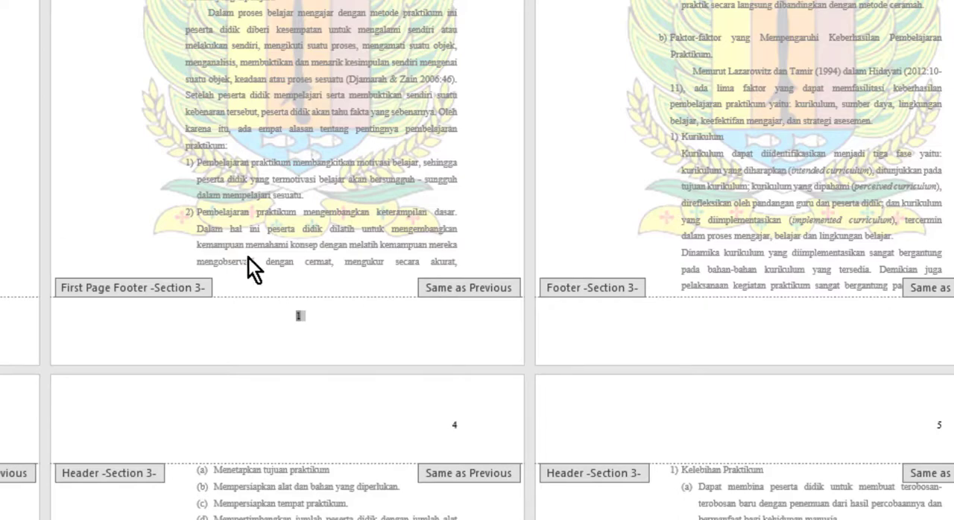
pyautogui.scroll(-1, 318, 335)
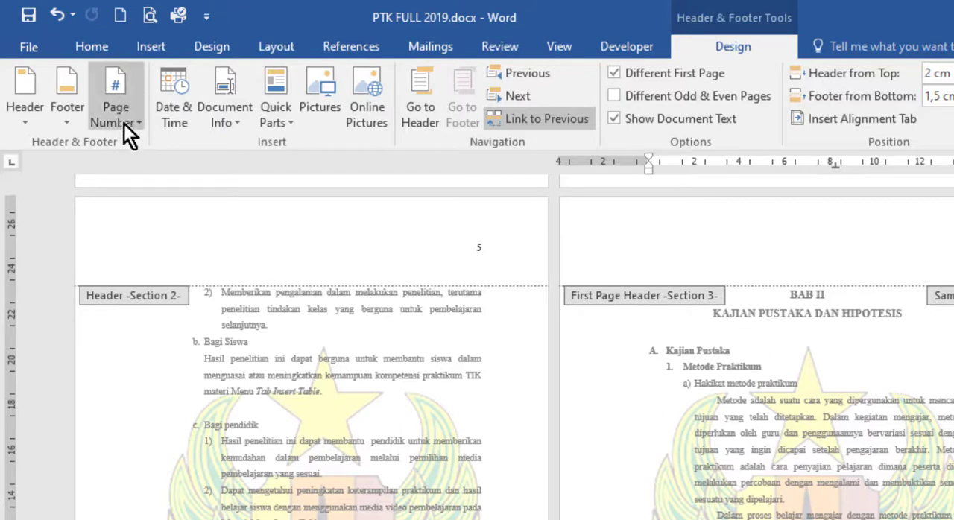
pyautogui.click(136, 119)
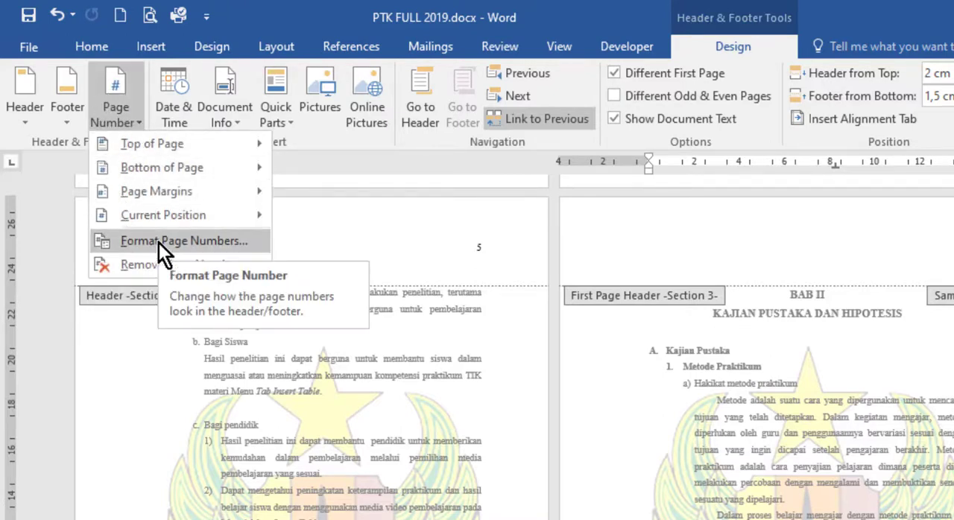
pyautogui.click(184, 246)
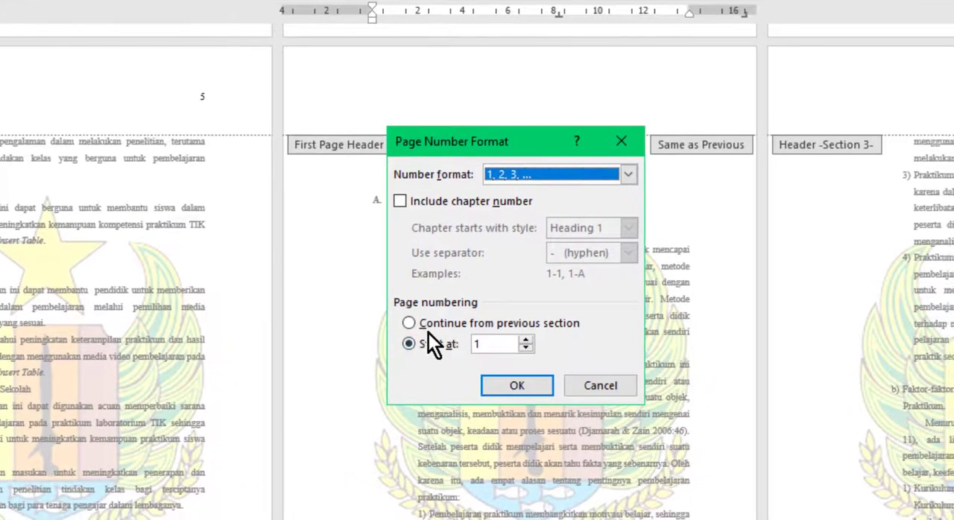
pyautogui.click(410, 324)
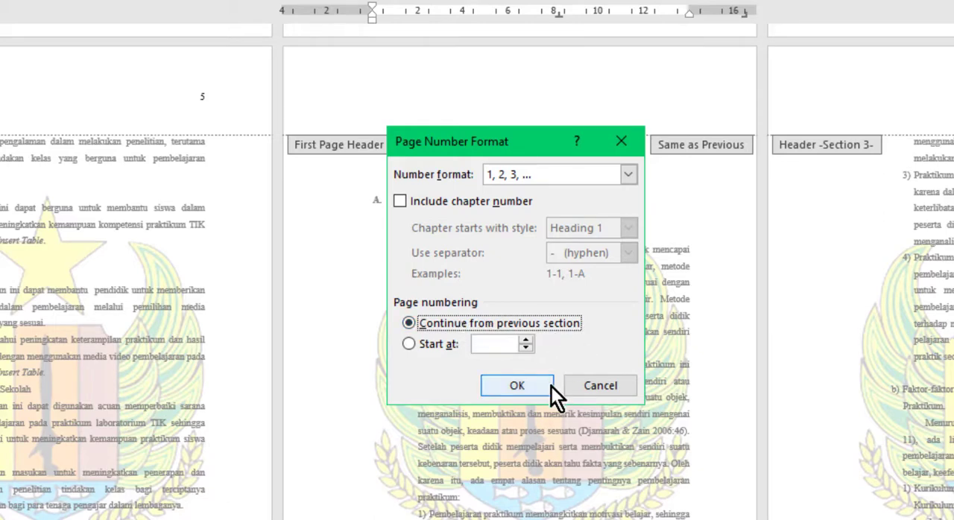
pyautogui.click(527, 386)
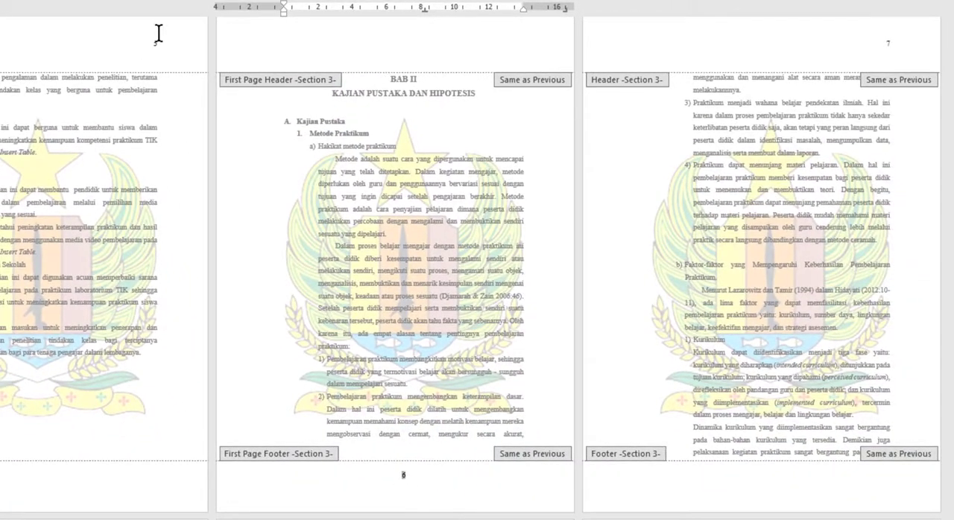
# Compare the header number on the last BAB I page with the footer number on the BAB II opening page
pyautogui.click(155, 41)
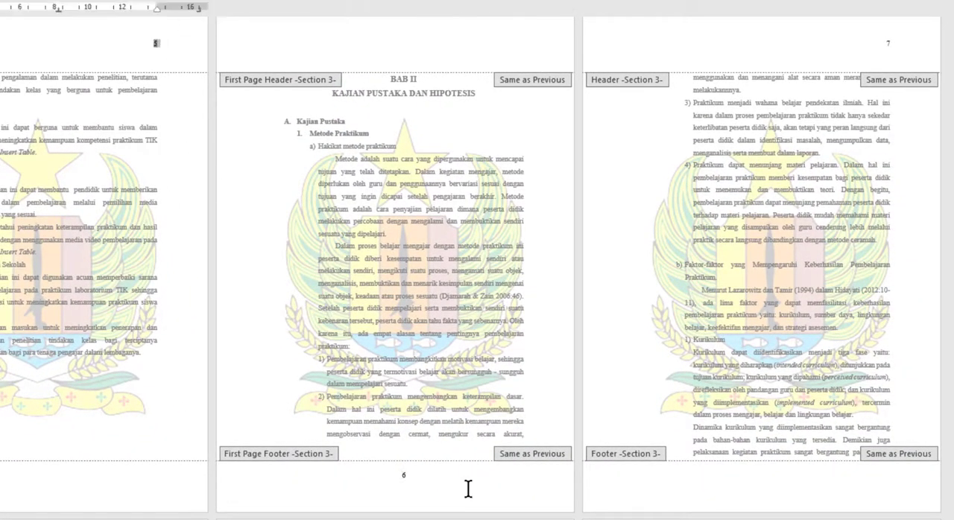
pyautogui.click(395, 475)
pyautogui.scroll(2, 492, 183)
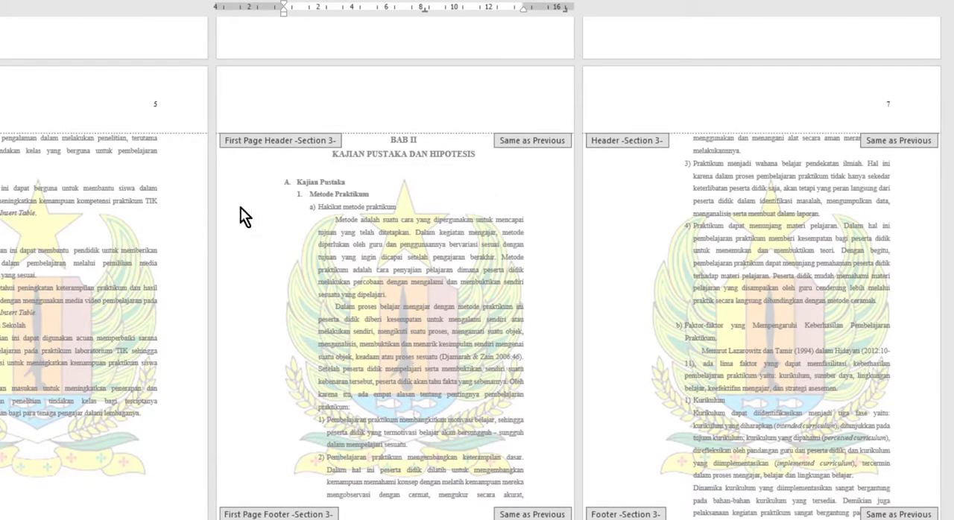
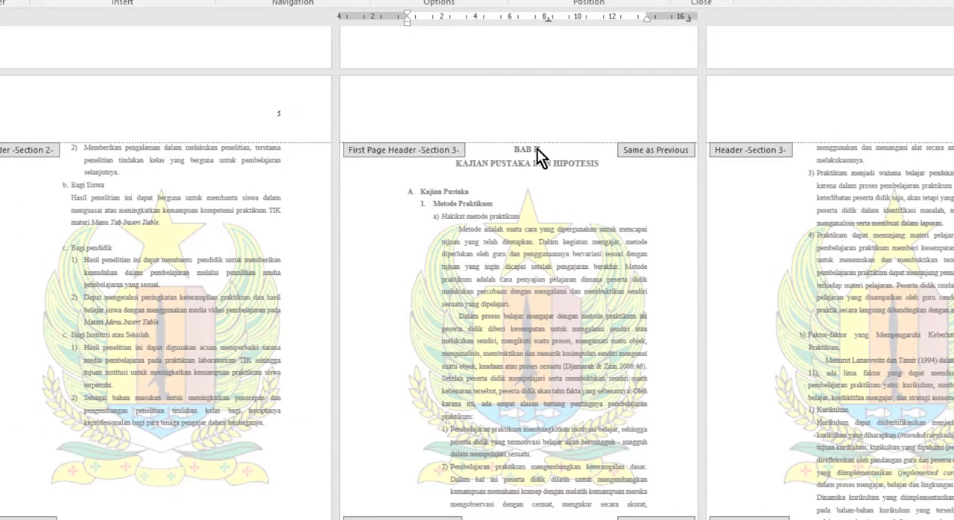
# Examine the first-page header and footer on the BAB II opening page for the page number's placement
pyautogui.scroll(-1, 586, 224)
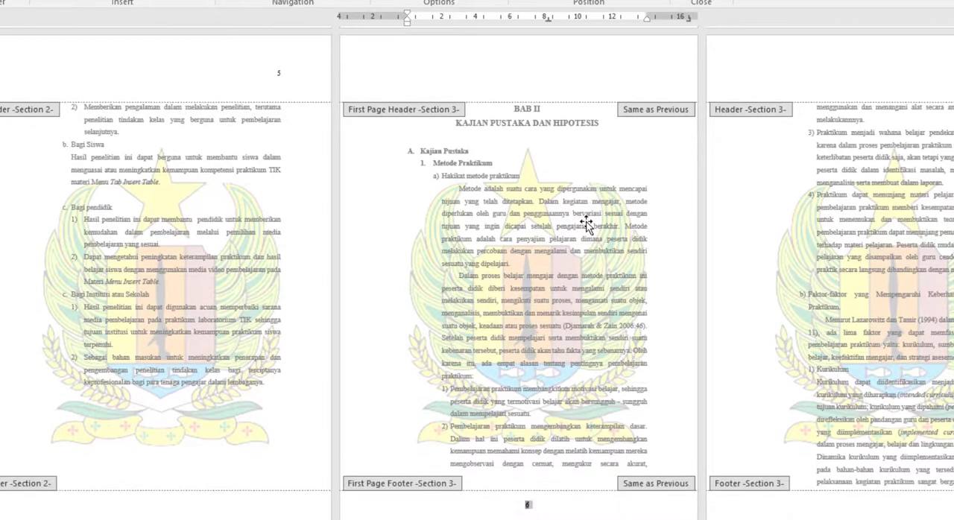
pyautogui.scroll(-2, 586, 224)
pyautogui.scroll(2, 586, 223)
pyautogui.scroll(-2, 588, 219)
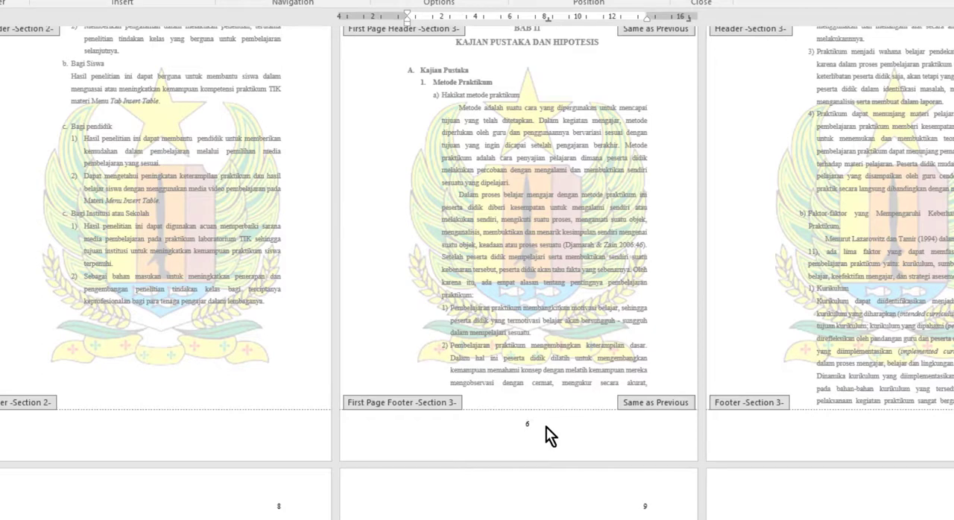
pyautogui.scroll(1, 545, 427)
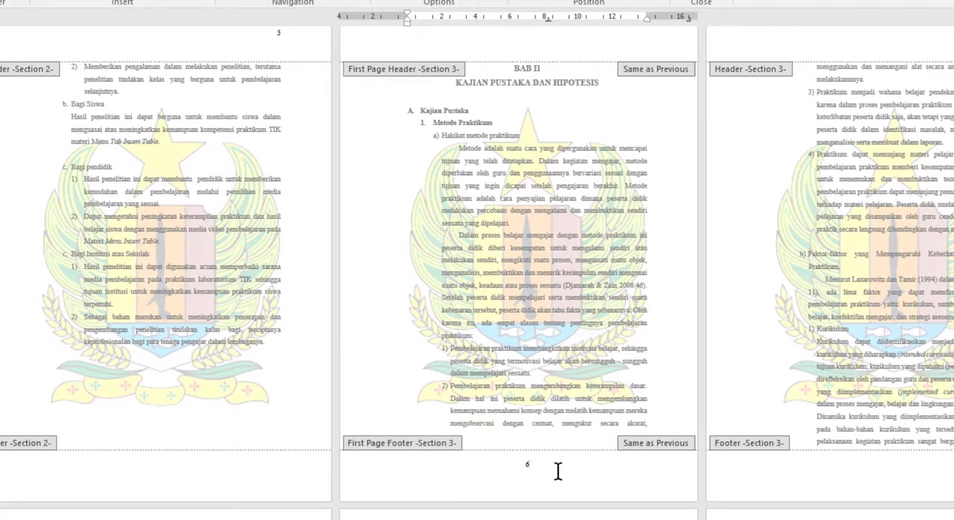
pyautogui.moveTo(514, 462); pyautogui.dragTo(584, 451)
pyautogui.scroll(2, 805, 373)
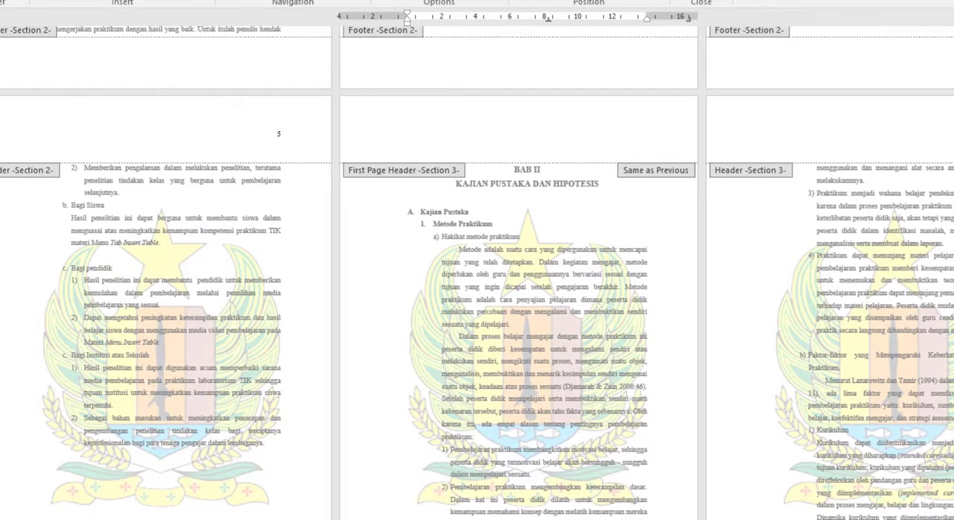
pyautogui.scroll(-3, 709, 329)
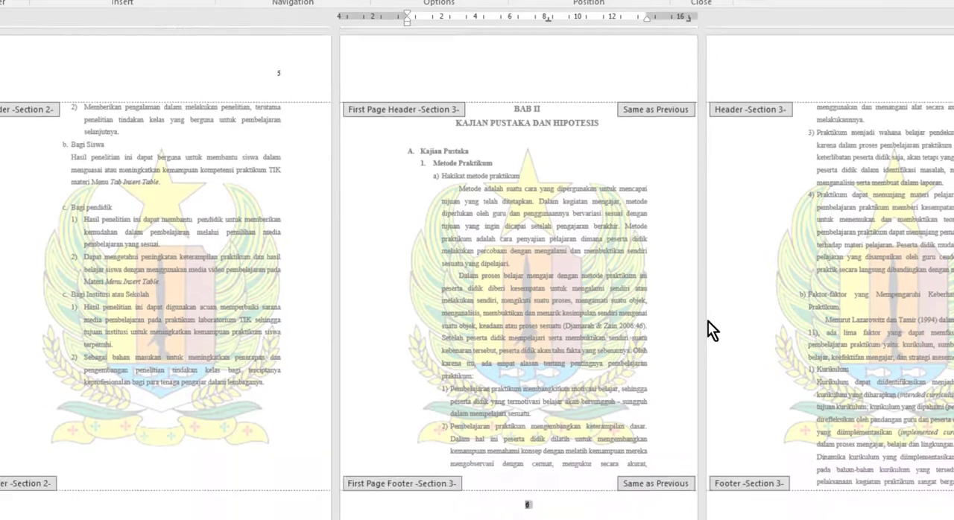
# Review the header page numbers on the Section 3 pages from BAB II through BAB IV for continuous numbering
pyautogui.scroll(-8, 663, 445)
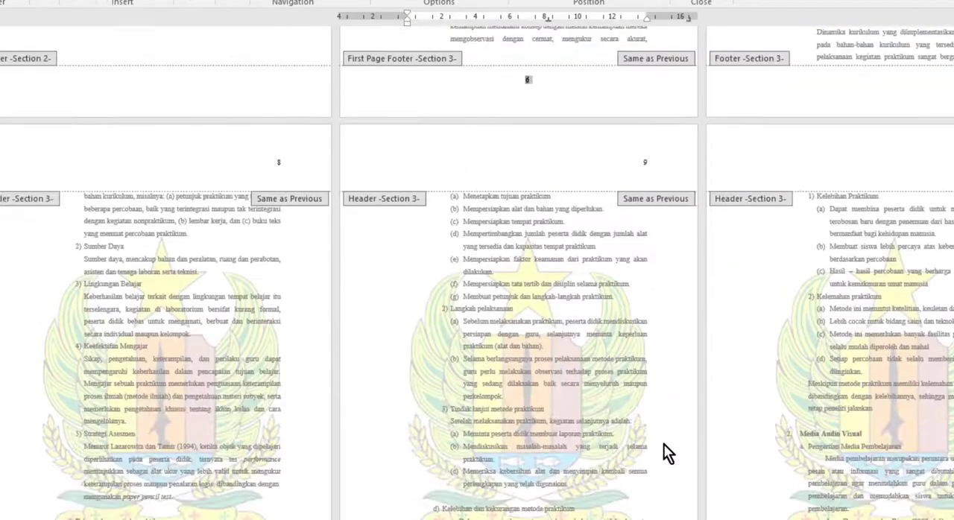
pyautogui.scroll(-10, 663, 445)
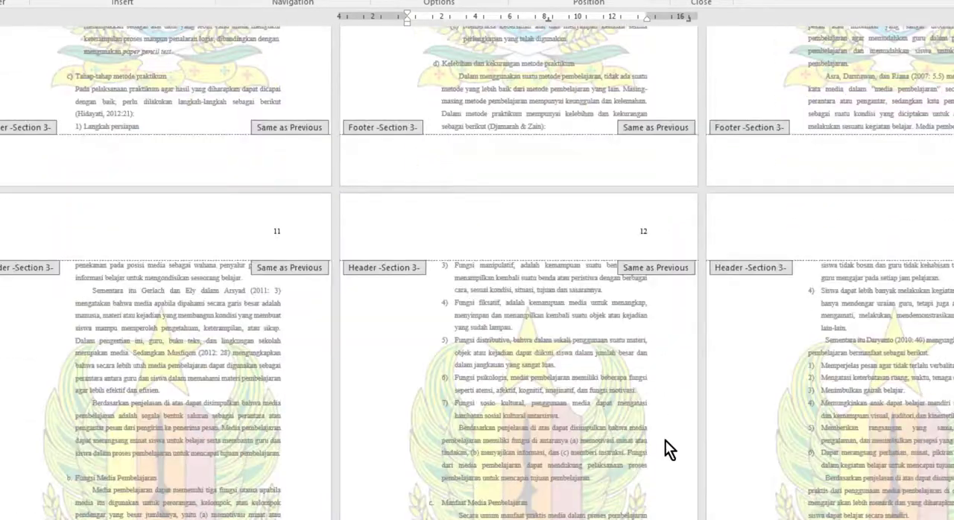
pyautogui.scroll(-10, 665, 440)
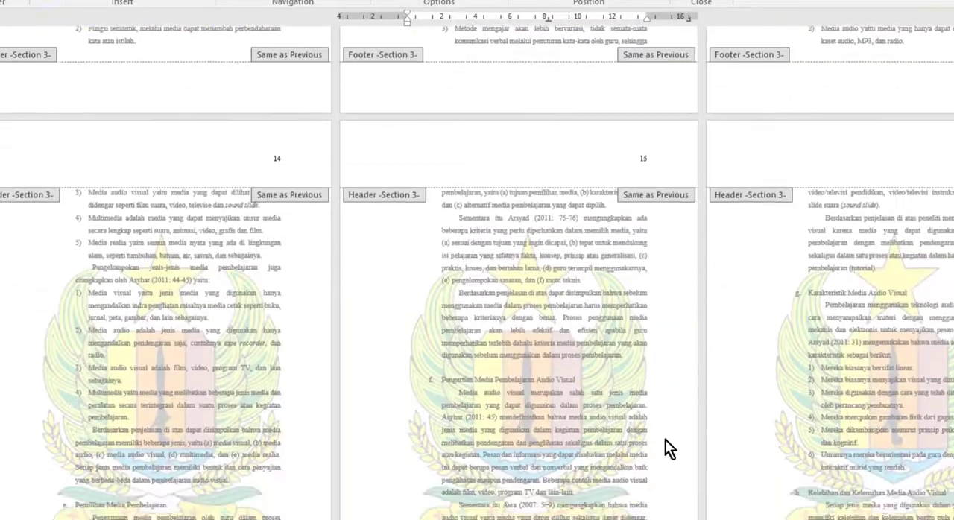
pyautogui.scroll(-10, 665, 440)
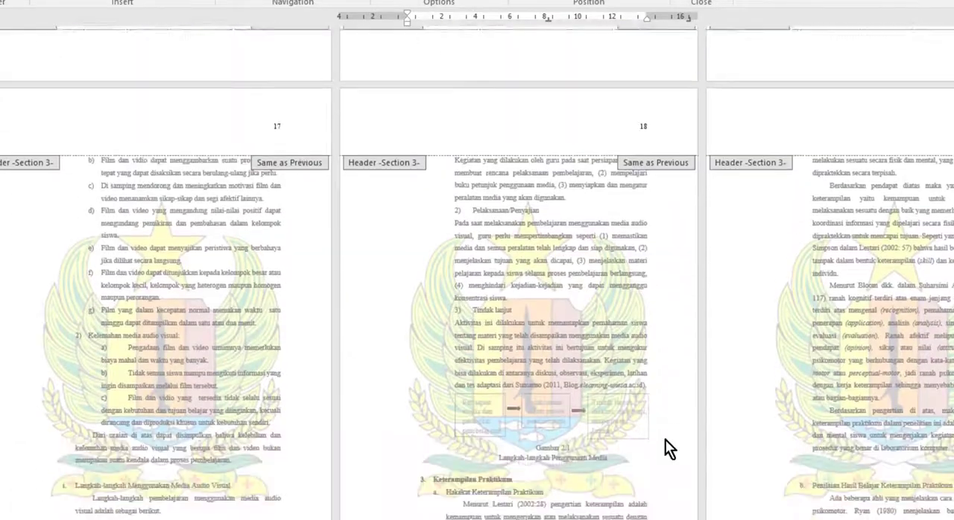
pyautogui.scroll(-10, 664, 440)
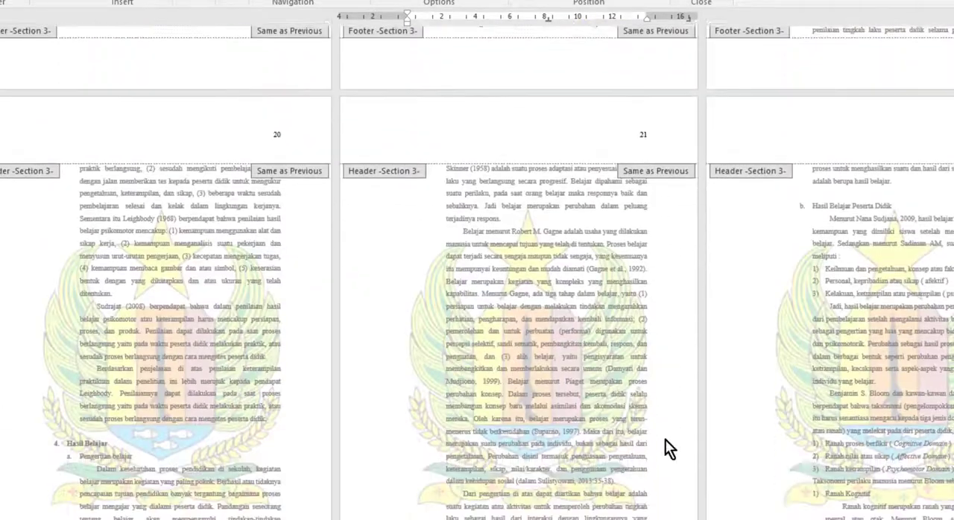
pyautogui.scroll(-10, 665, 440)
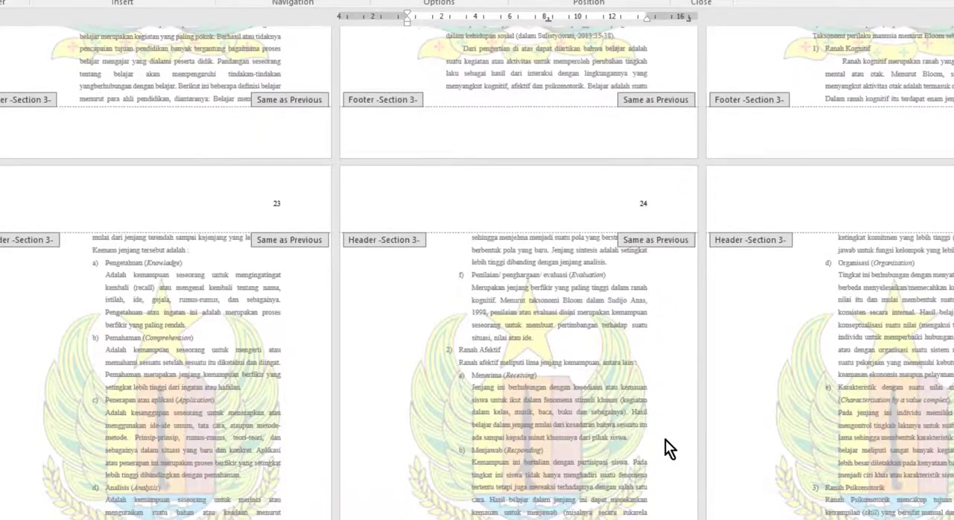
pyautogui.scroll(-8, 665, 440)
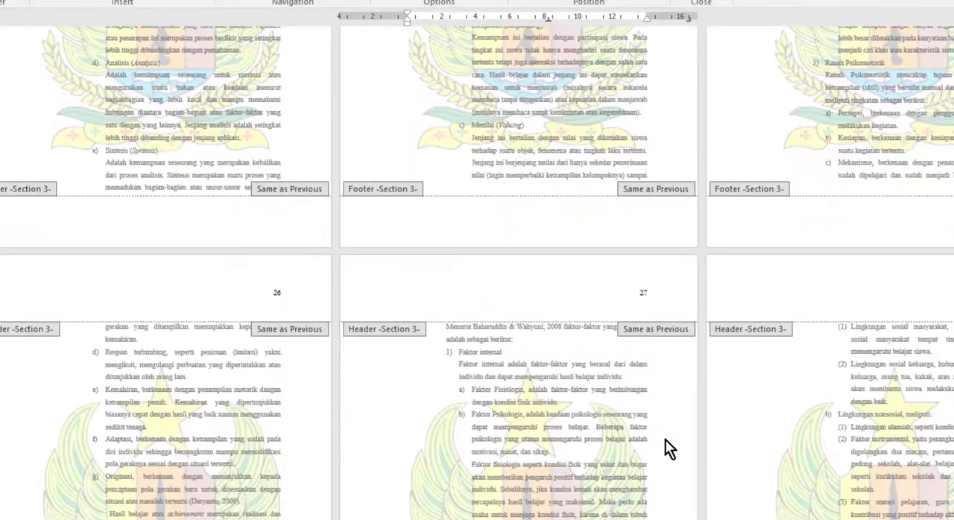
pyautogui.scroll(-10, 665, 440)
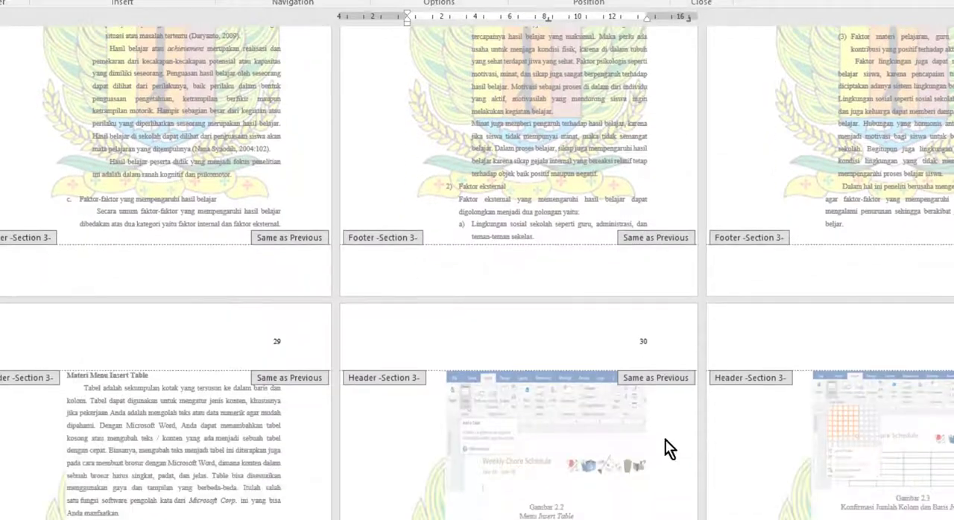
pyautogui.scroll(-10, 666, 440)
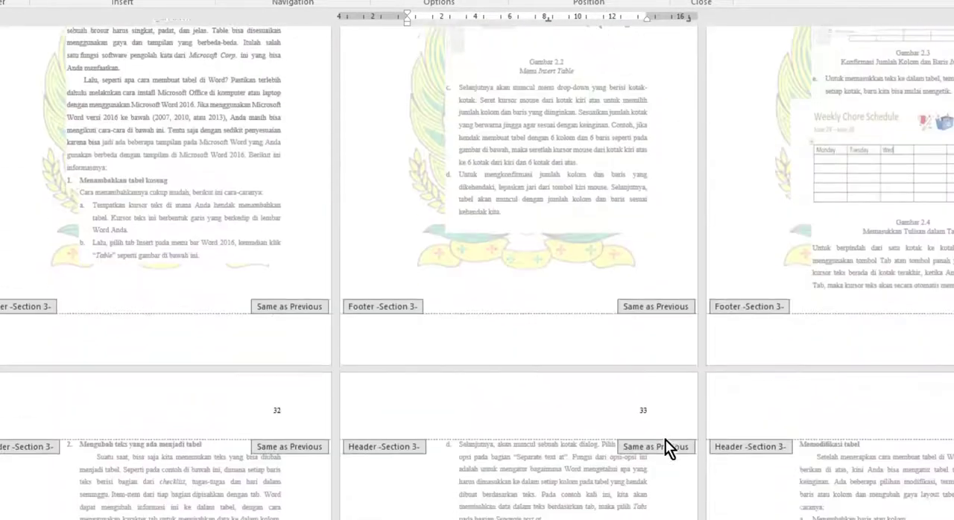
pyautogui.scroll(-10, 665, 440)
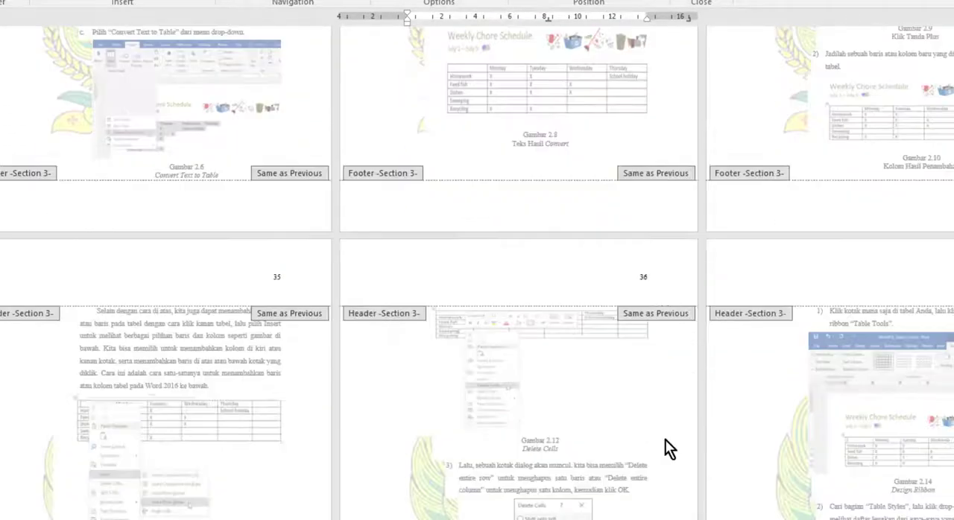
pyautogui.scroll(-6, 668, 448)
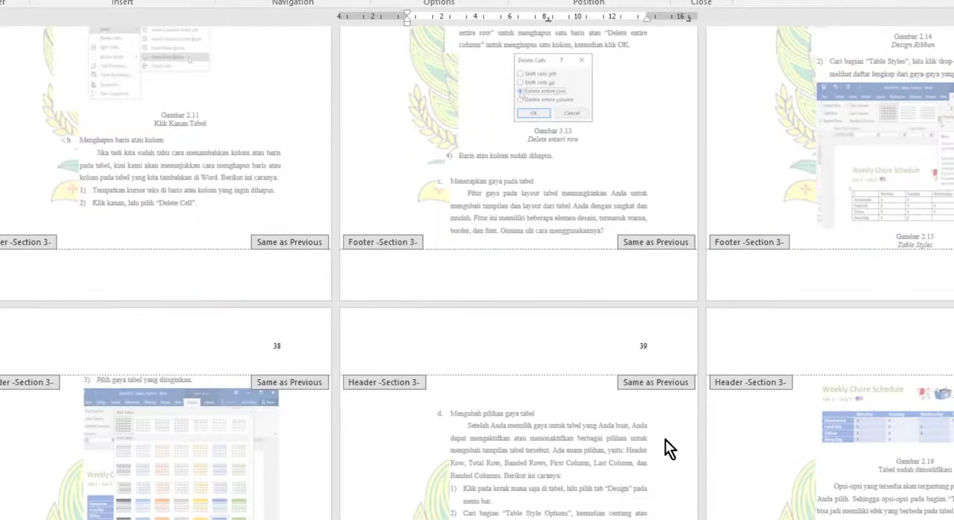
pyautogui.scroll(-2, 668, 448)
pyautogui.scroll(-15, 665, 441)
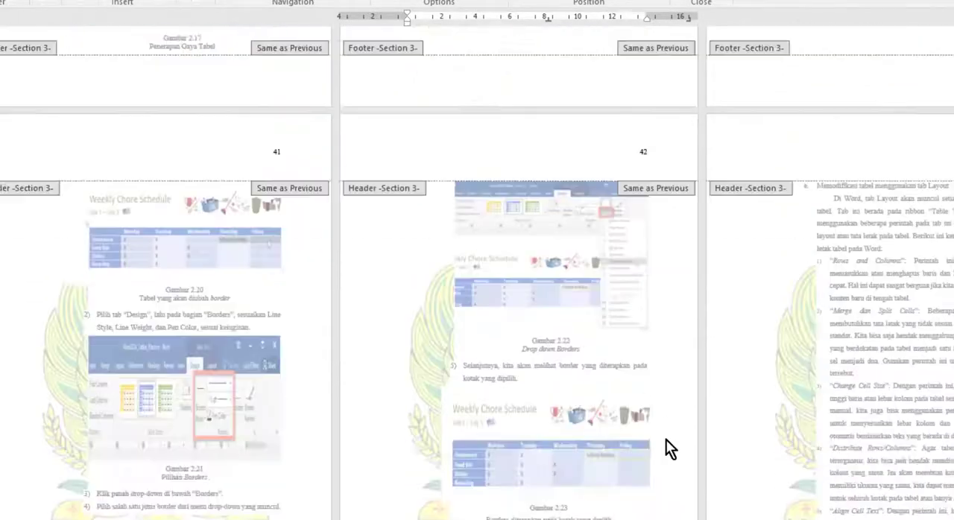
pyautogui.scroll(-3, 667, 447)
pyautogui.scroll(-4, 667, 447)
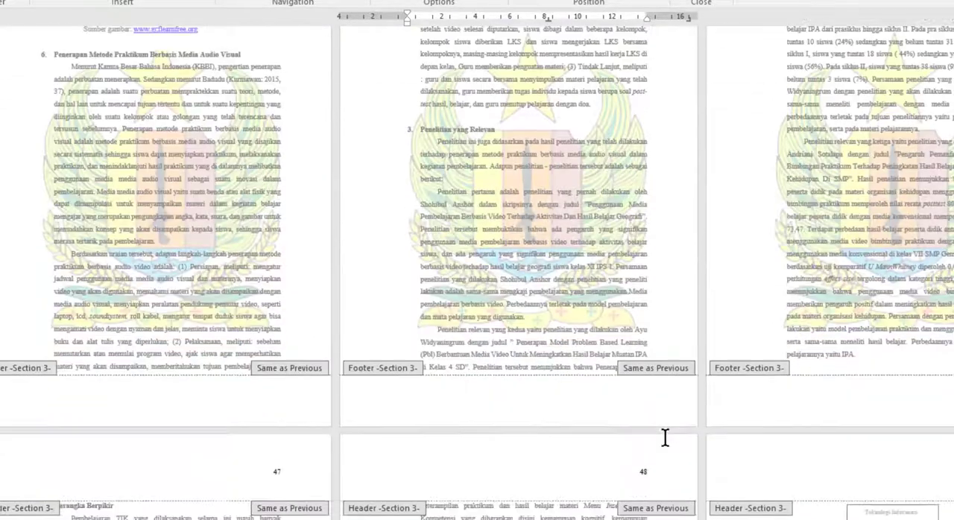
pyautogui.scroll(-5, 666, 439)
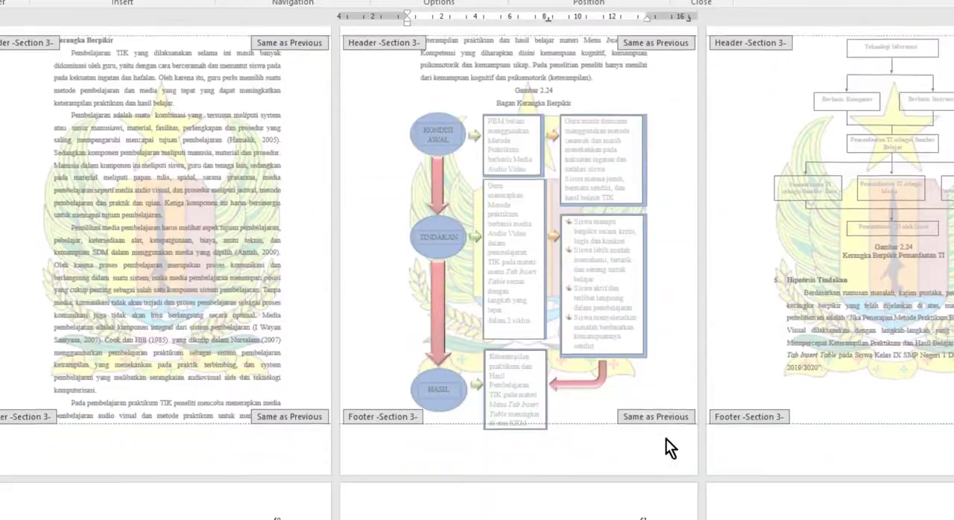
pyautogui.scroll(-5, 665, 439)
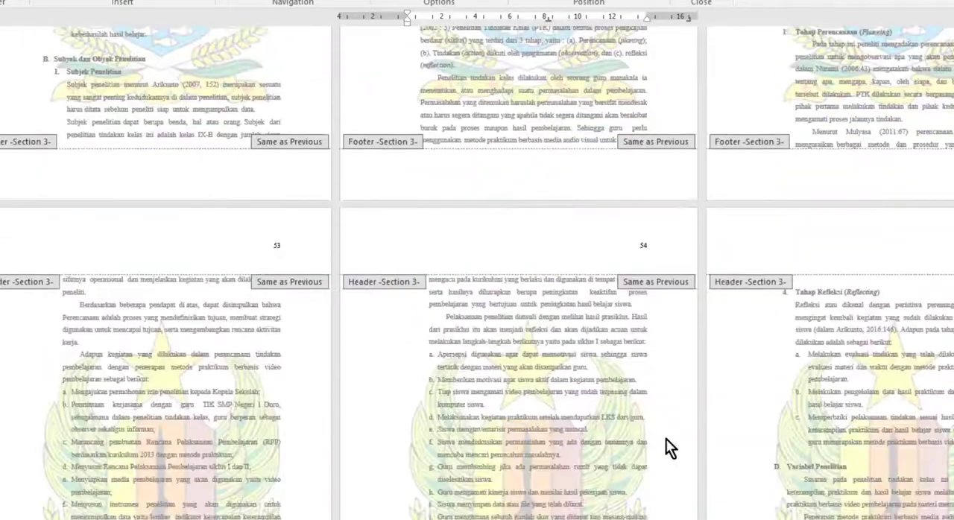
pyautogui.scroll(-10, 666, 438)
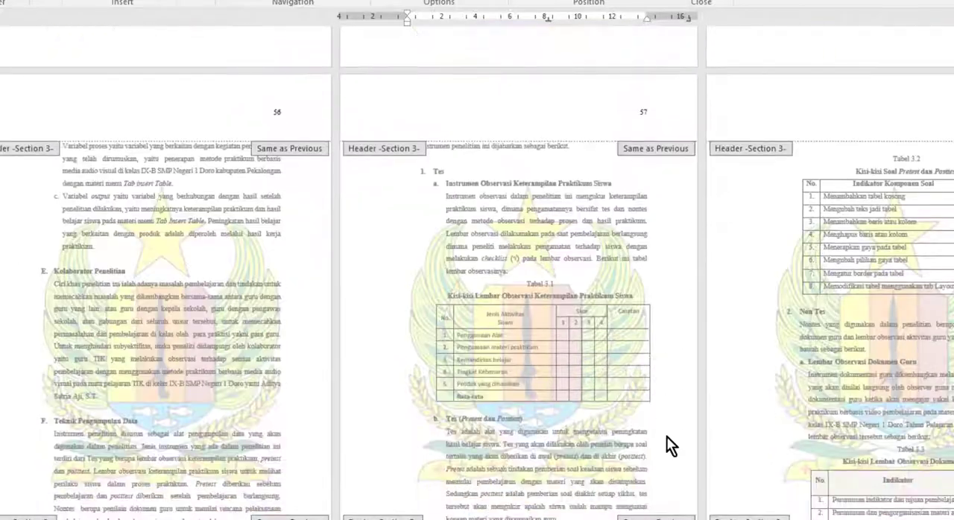
pyautogui.scroll(-6, 666, 437)
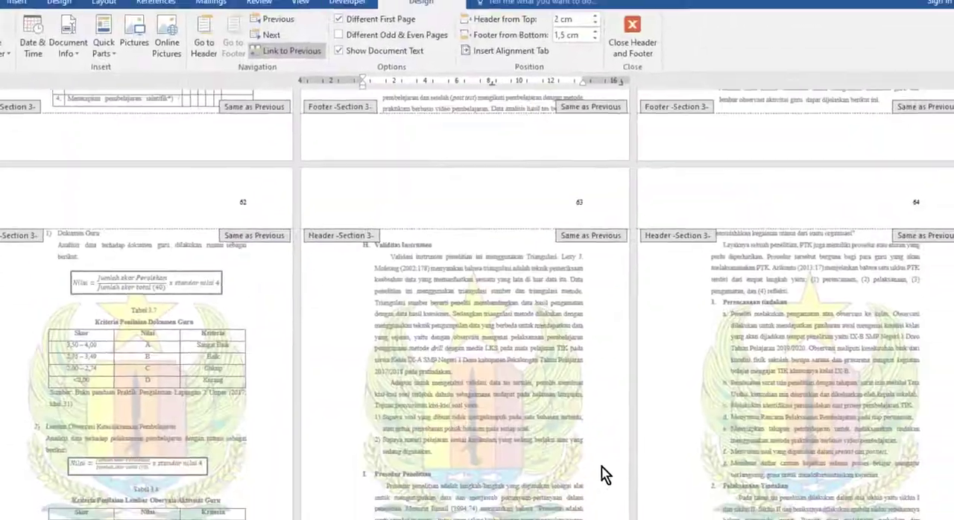
pyautogui.scroll(-10, 603, 474)
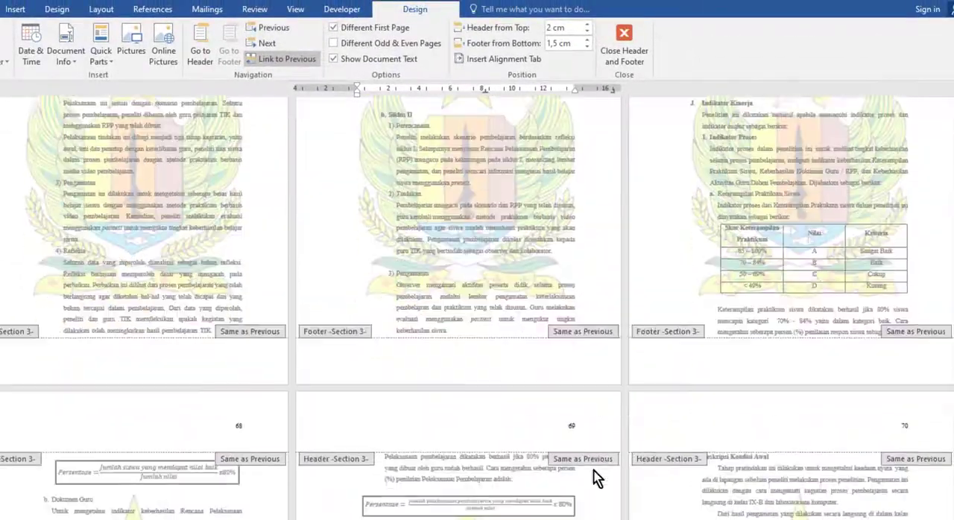
pyautogui.scroll(-10, 594, 471)
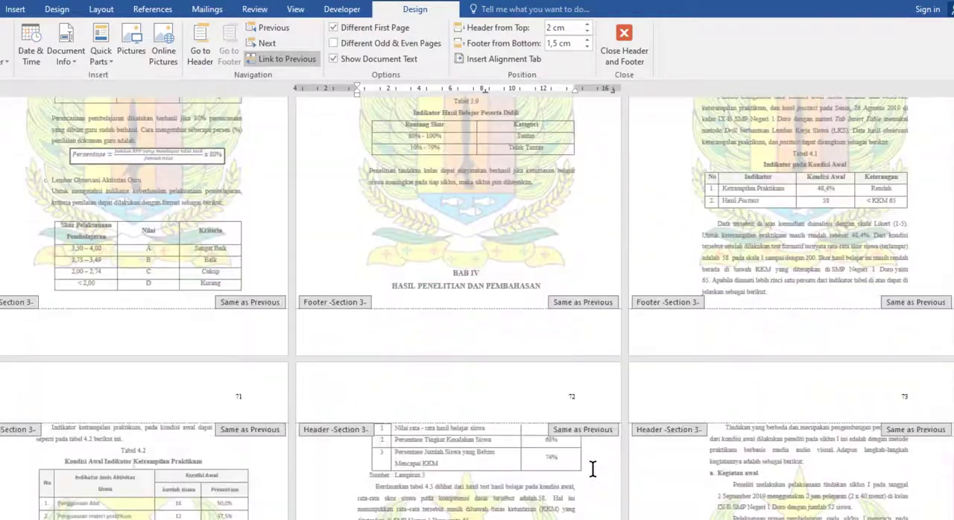
pyautogui.scroll(-10, 594, 471)
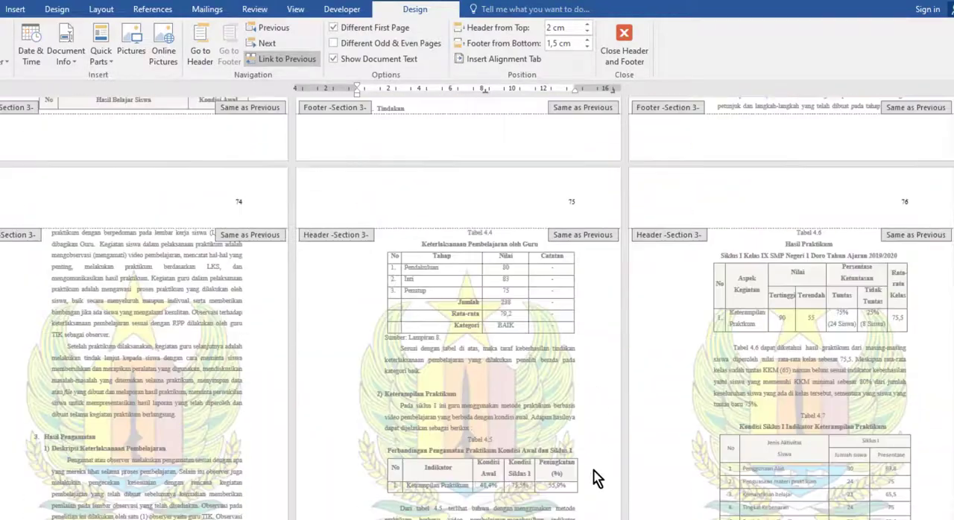
pyautogui.scroll(-10, 594, 471)
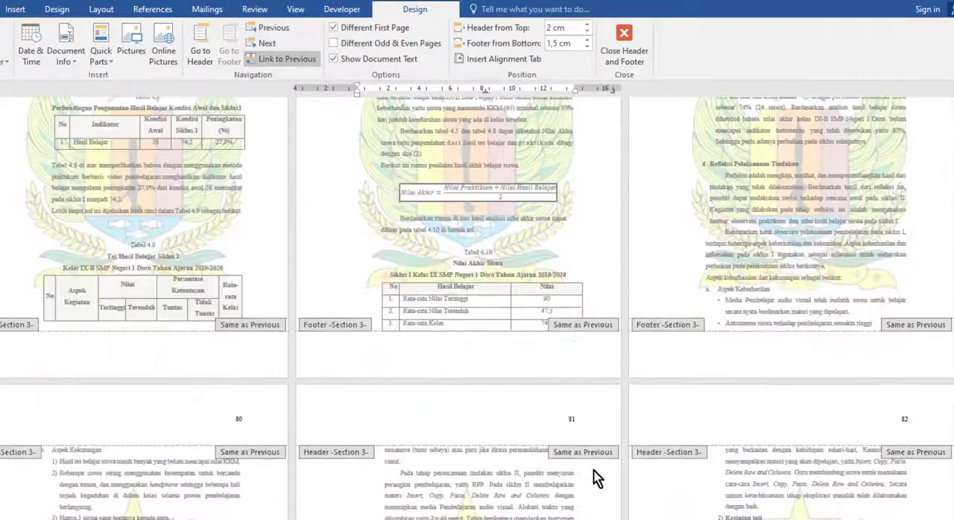
pyautogui.scroll(-10, 594, 471)
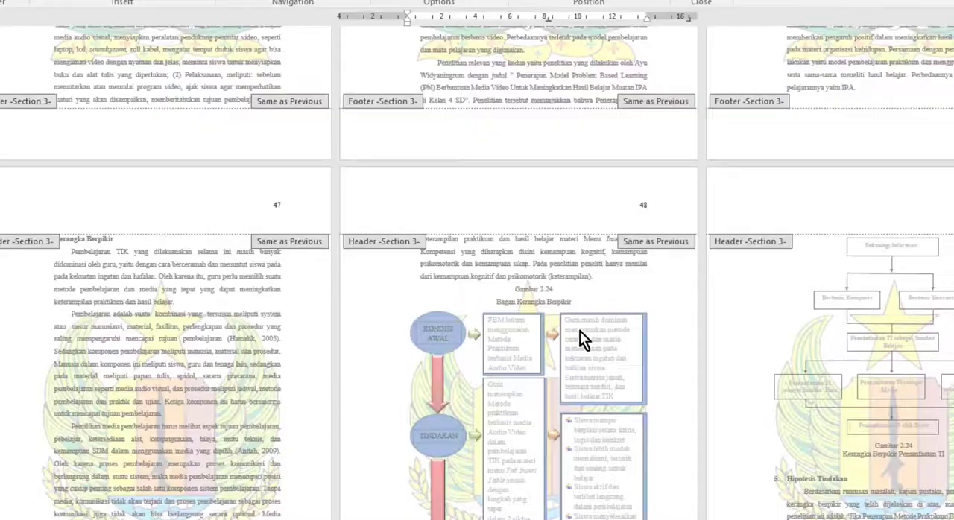
# Examine the Section 3 header and footer of the BAB III opening page for the page number's placement
pyautogui.scroll(-10, 580, 331)
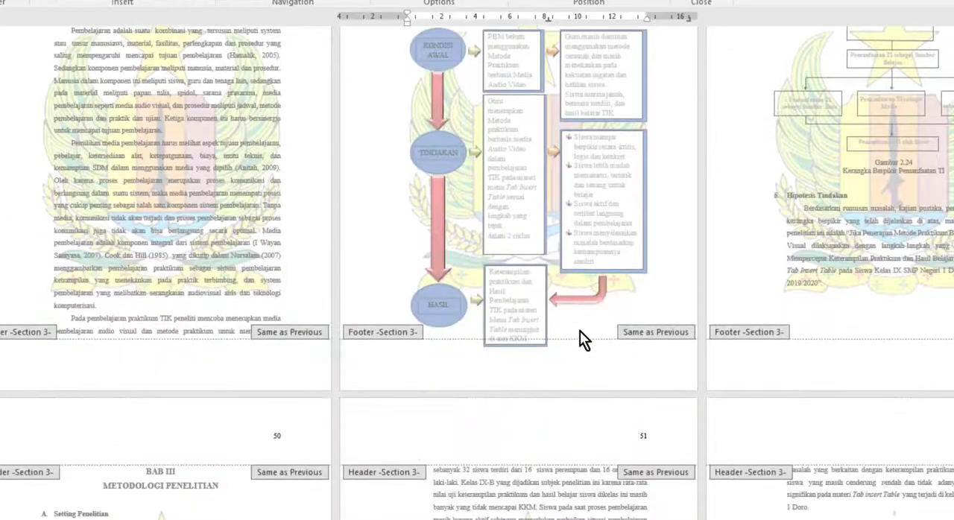
pyautogui.scroll(-5, 580, 331)
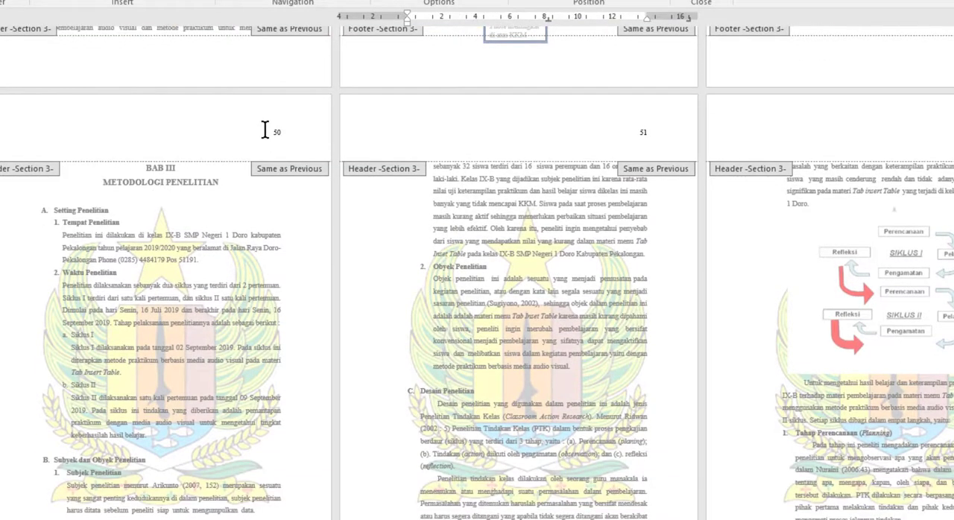
pyautogui.click(263, 132)
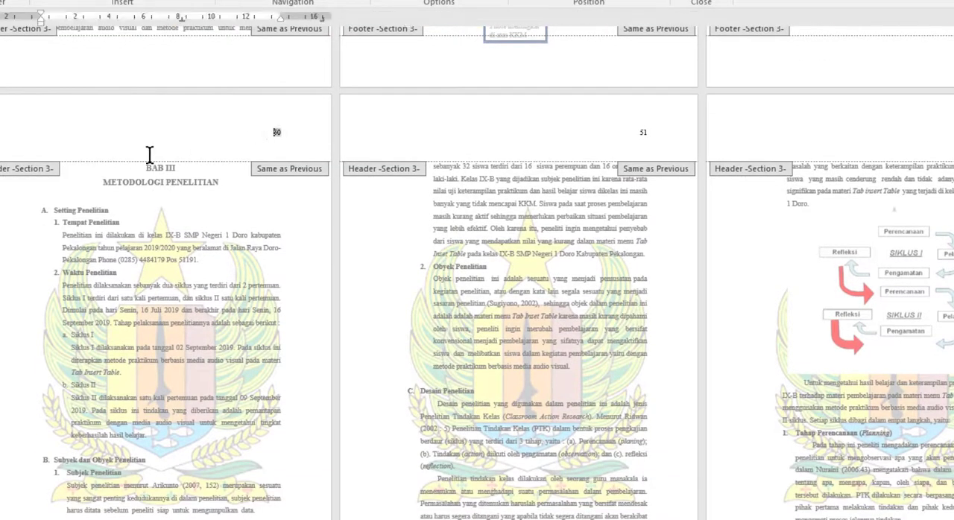
pyautogui.scroll(-2, 149, 173)
pyautogui.scroll(3, 157, 179)
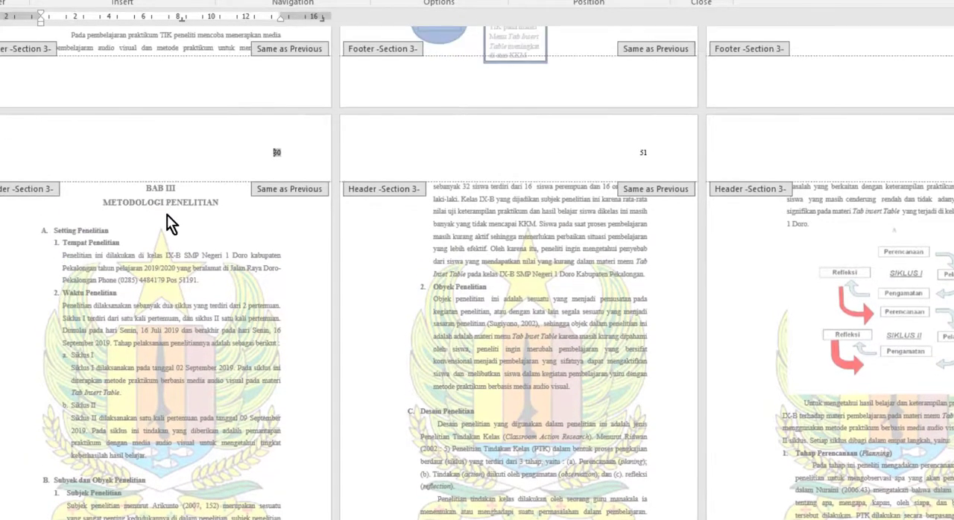
pyautogui.scroll(-1, 167, 216)
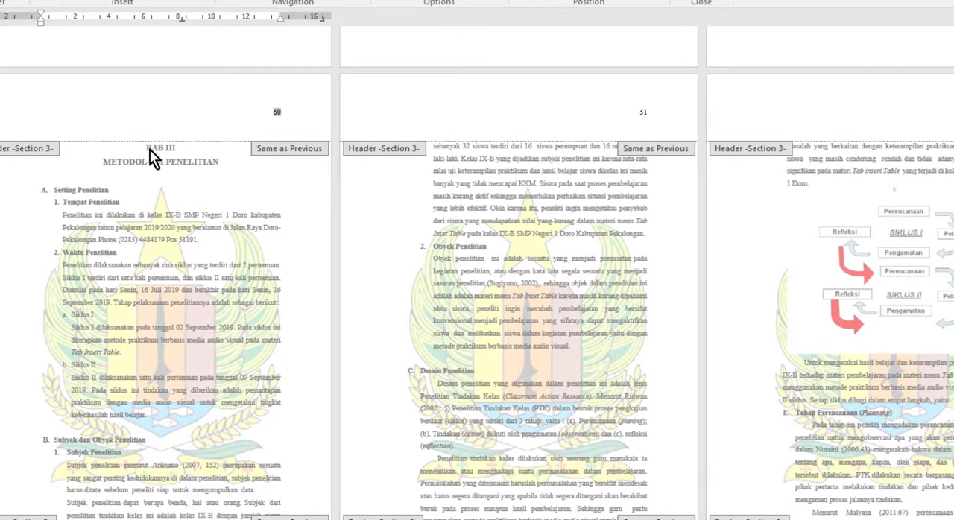
pyautogui.scroll(-3, 204, 454)
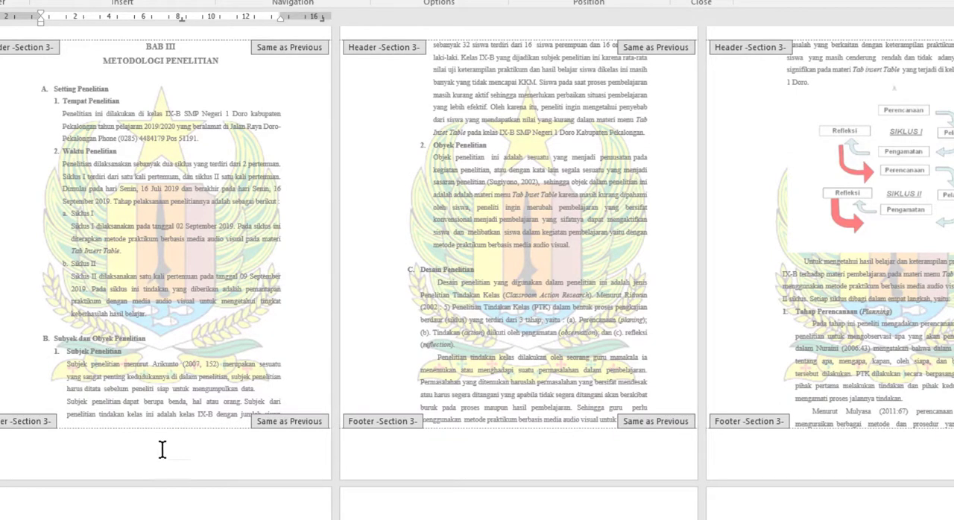
pyautogui.scroll(2, 162, 451)
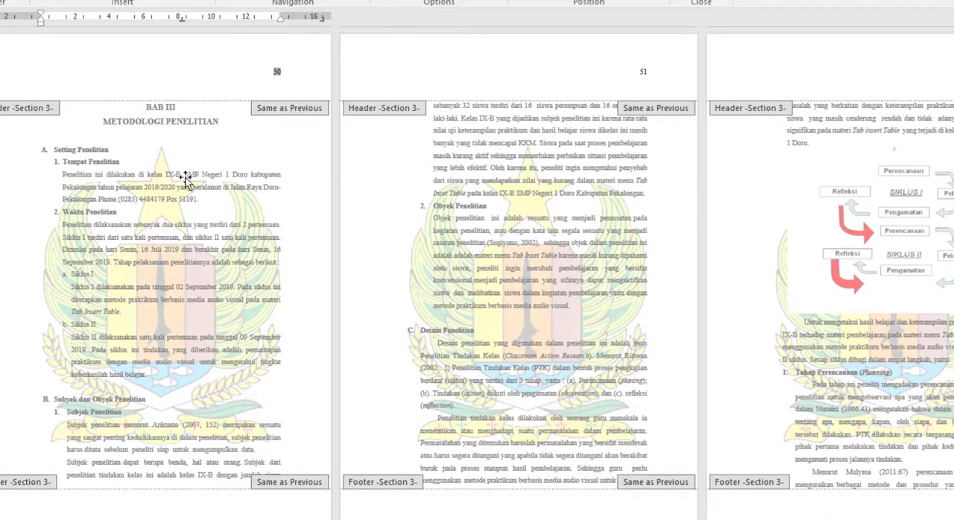
pyautogui.scroll(2, 185, 187)
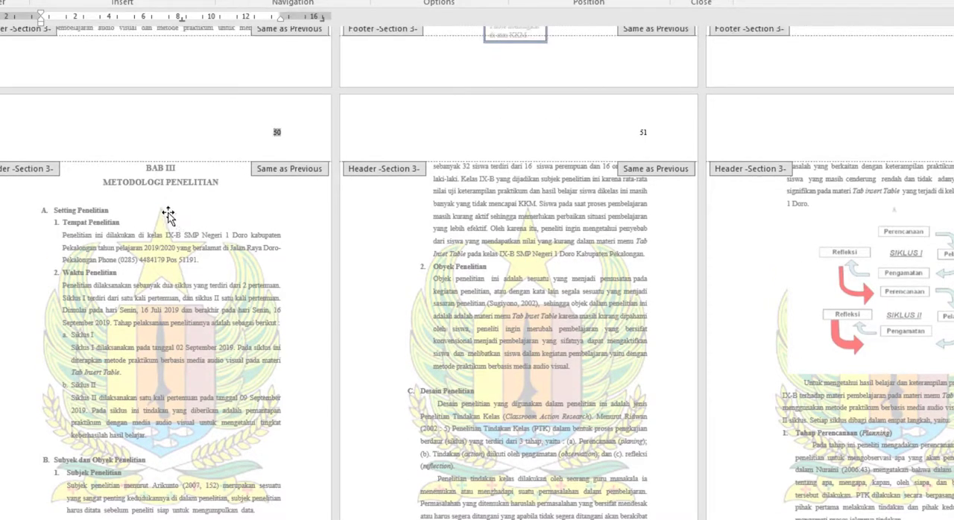
# Insert a Next Page section break immediately before the BAB III heading
pyautogui.doubleClick(146, 169)
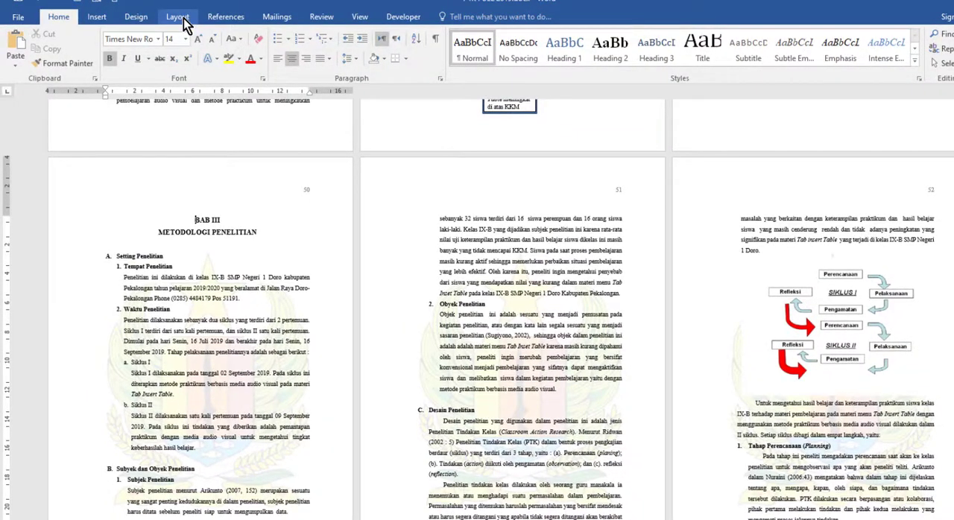
pyautogui.click(183, 19)
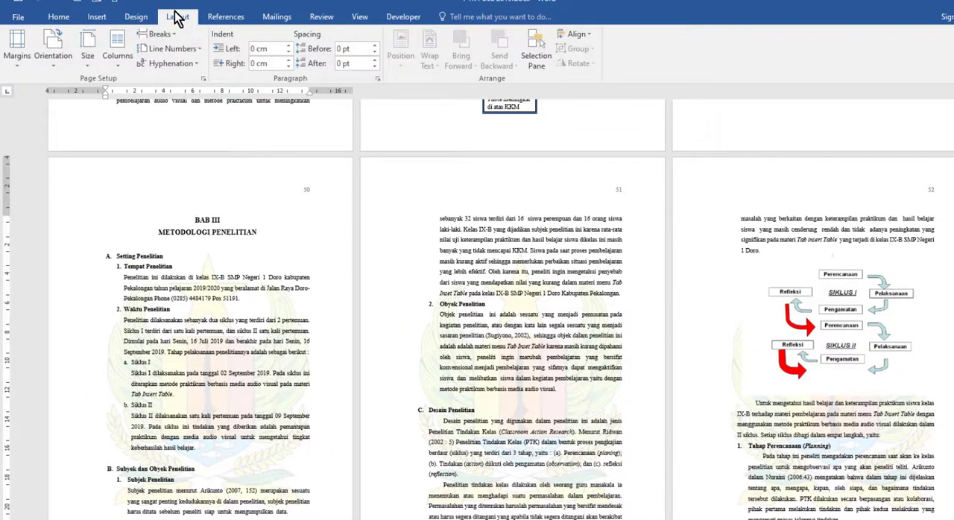
pyautogui.click(170, 36)
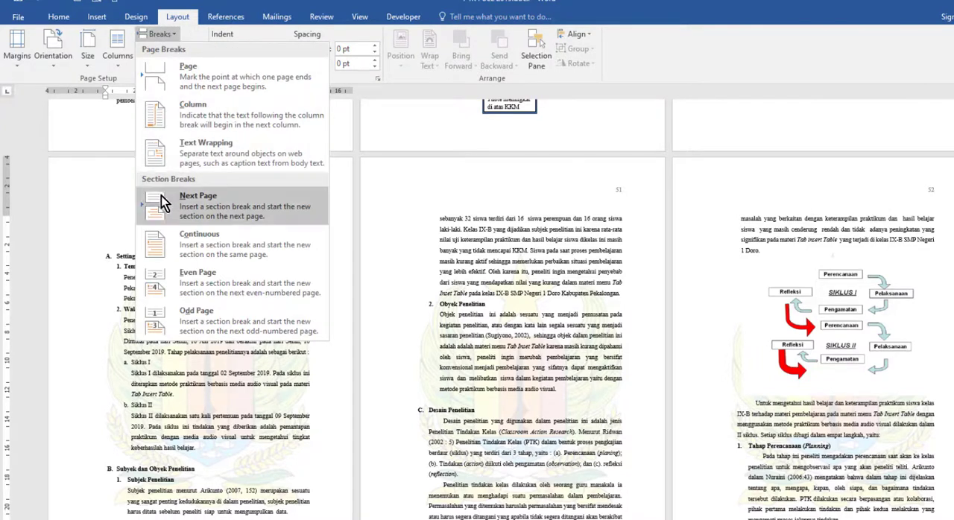
pyautogui.click(209, 213)
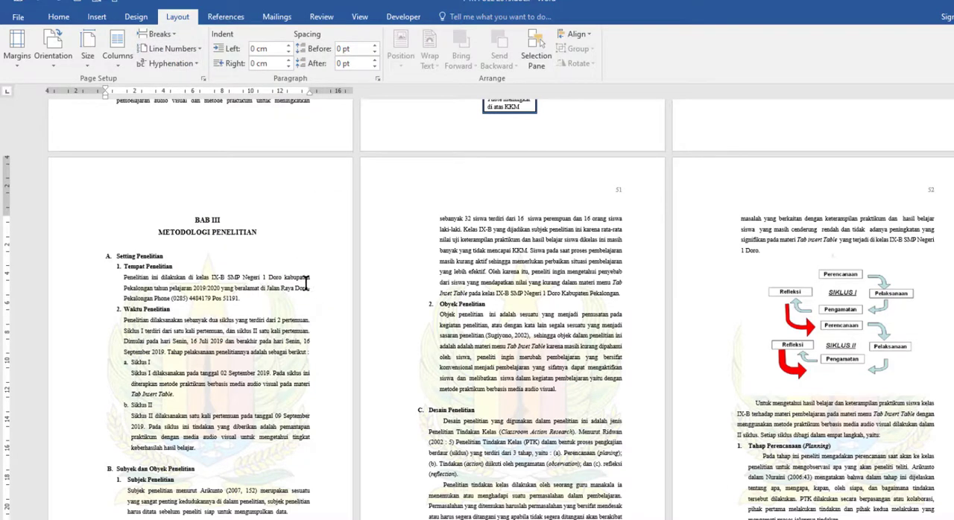
# Open the header and footer of the BAB III opening page and examine where its first-page number is placed
pyautogui.doubleClick(236, 186)
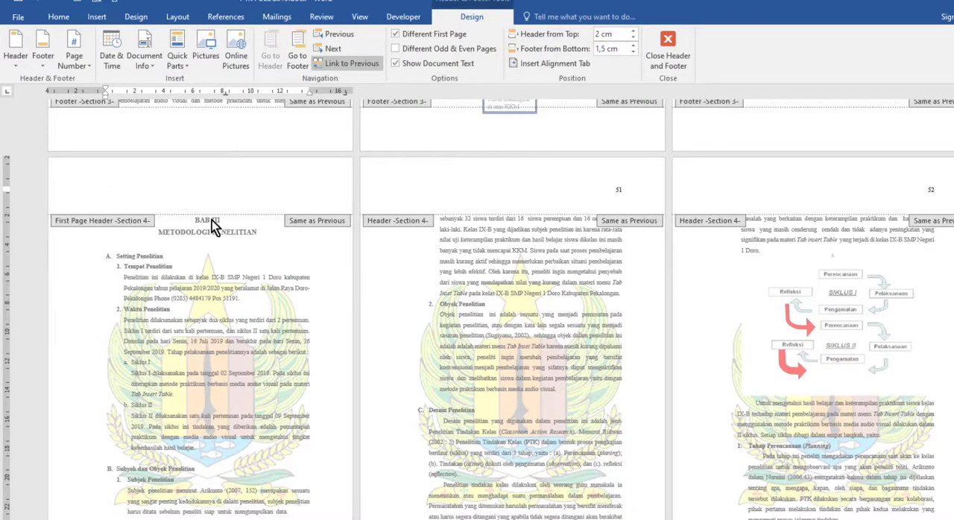
pyautogui.scroll(3, 213, 224)
pyautogui.scroll(-1, 289, 237)
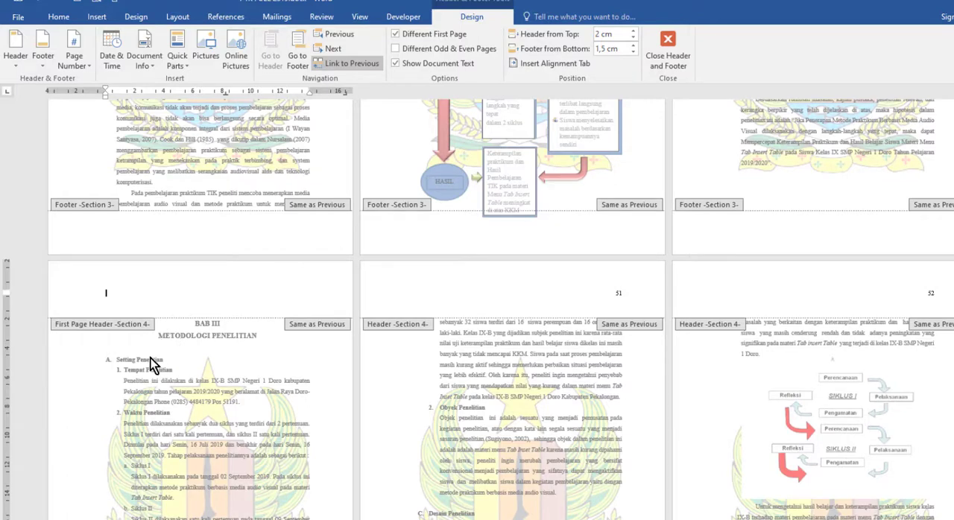
pyautogui.scroll(-1, 159, 360)
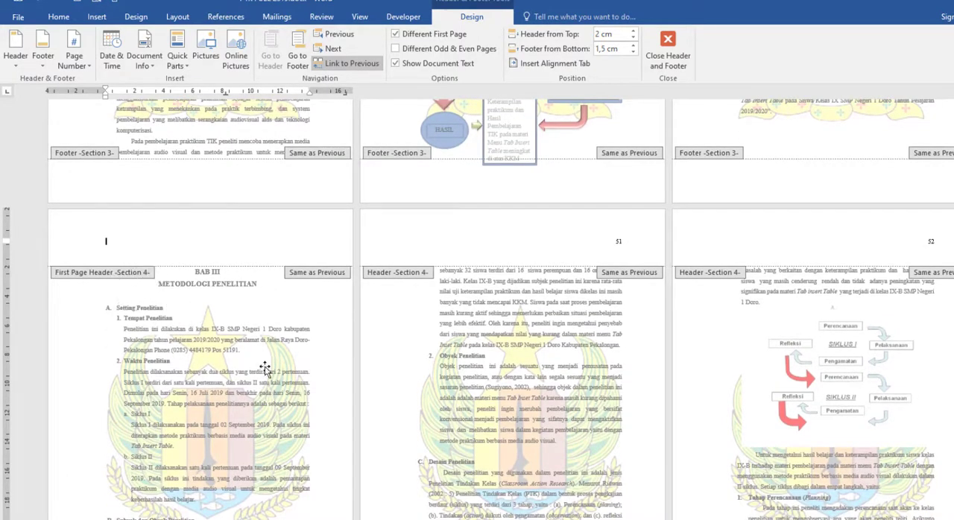
pyautogui.scroll(-3, 264, 369)
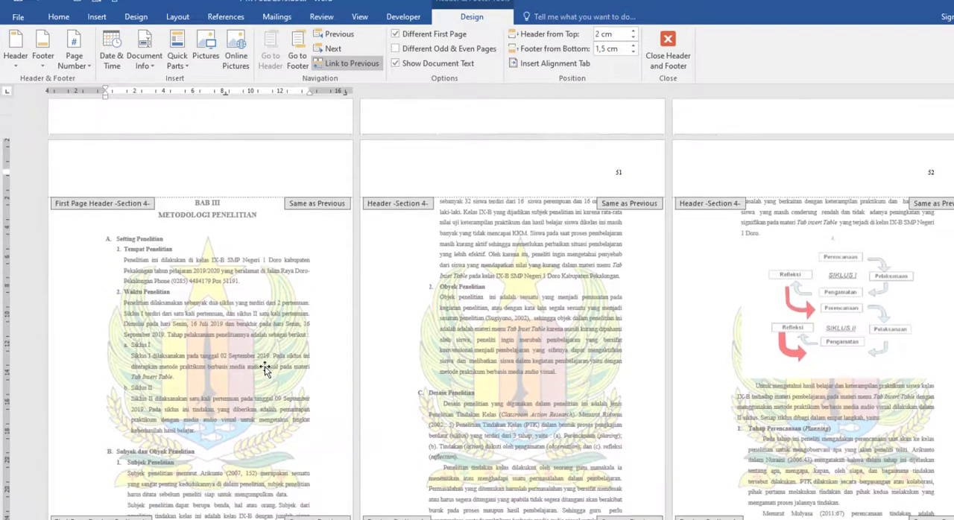
pyautogui.scroll(-1, 265, 369)
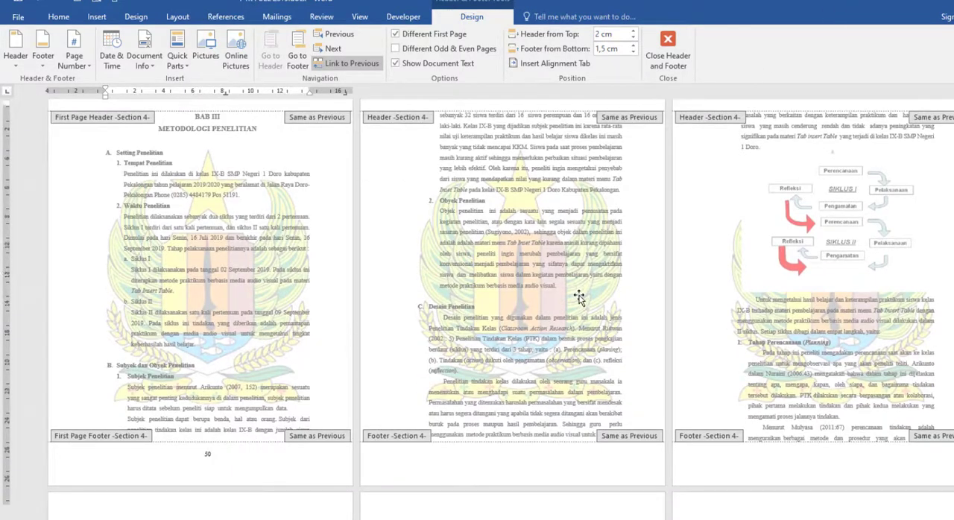
pyautogui.scroll(4, 634, 192)
pyautogui.scroll(-2, 272, 394)
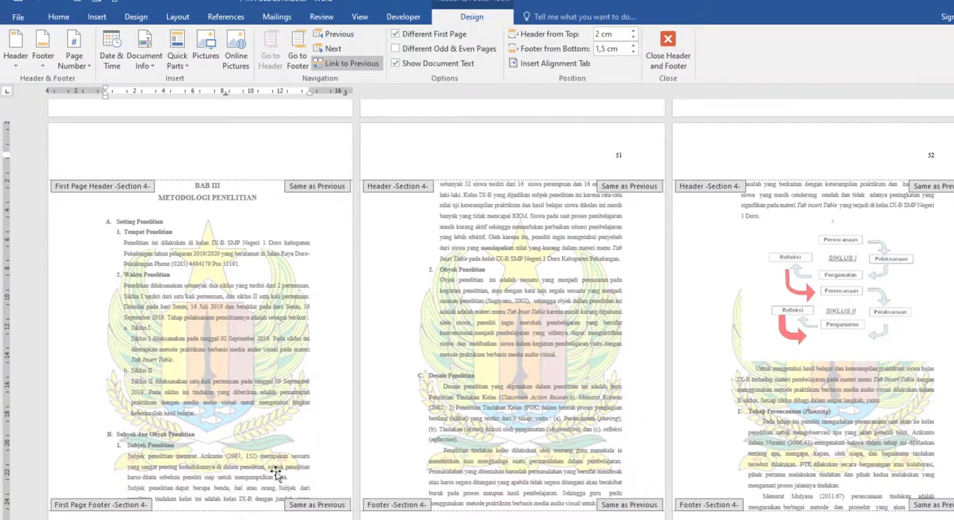
pyautogui.scroll(-1, 266, 474)
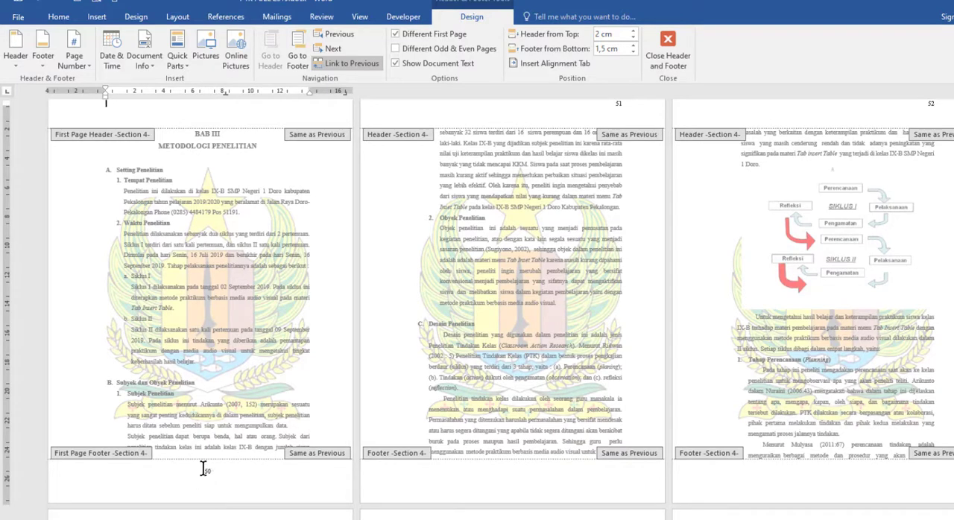
# Compare the footer number on the BAB III opening page with the header numbers on the pages that follow it
pyautogui.click(86, 64)
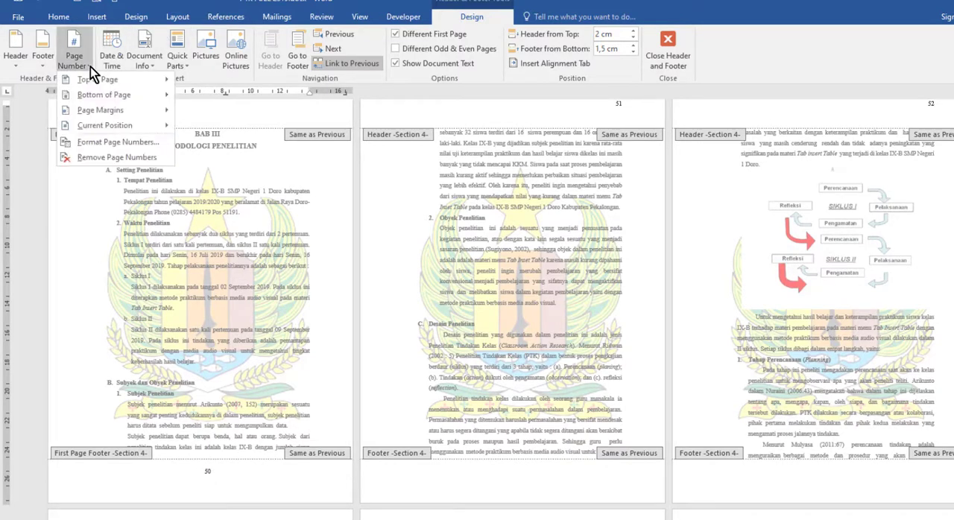
pyautogui.click(245, 480)
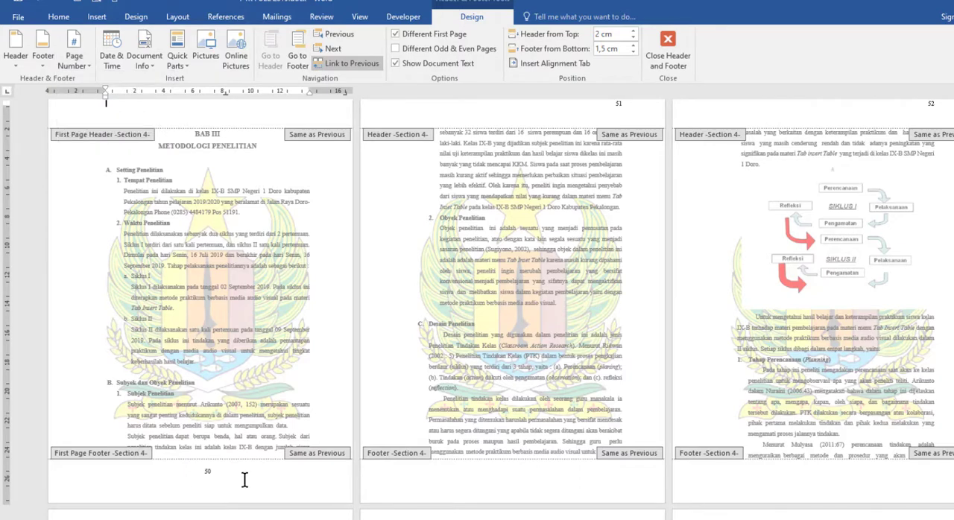
pyautogui.scroll(1, 441, 513)
pyautogui.scroll(-1, 441, 514)
pyautogui.scroll(1, 348, 432)
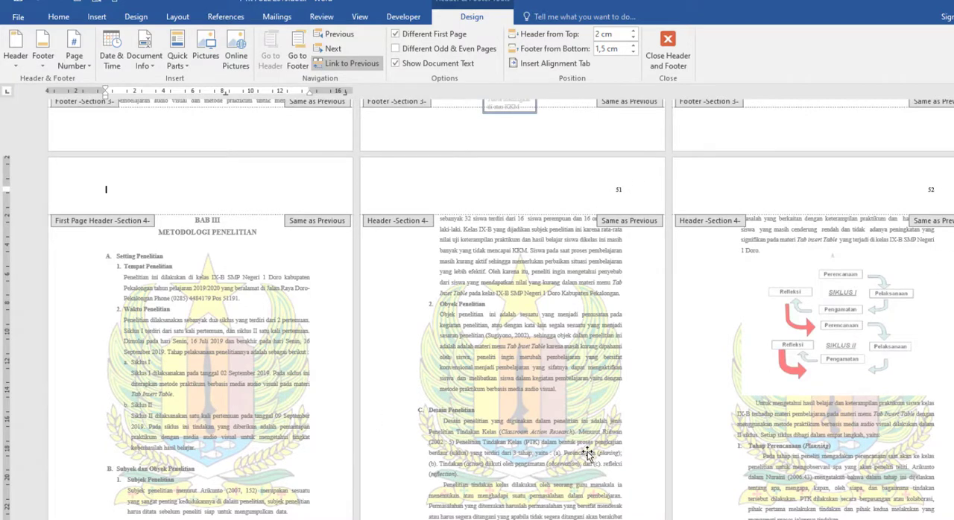
pyautogui.scroll(-1, 785, 318)
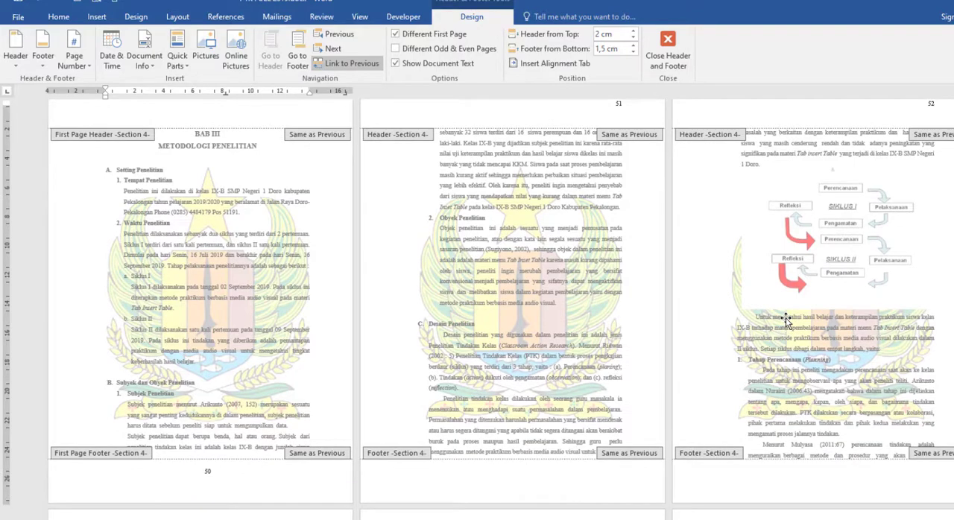
# Leave header and footer editing at the BAB IV heading and insert a Next Page section break immediately before it
pyautogui.scroll(-2, 234, 267)
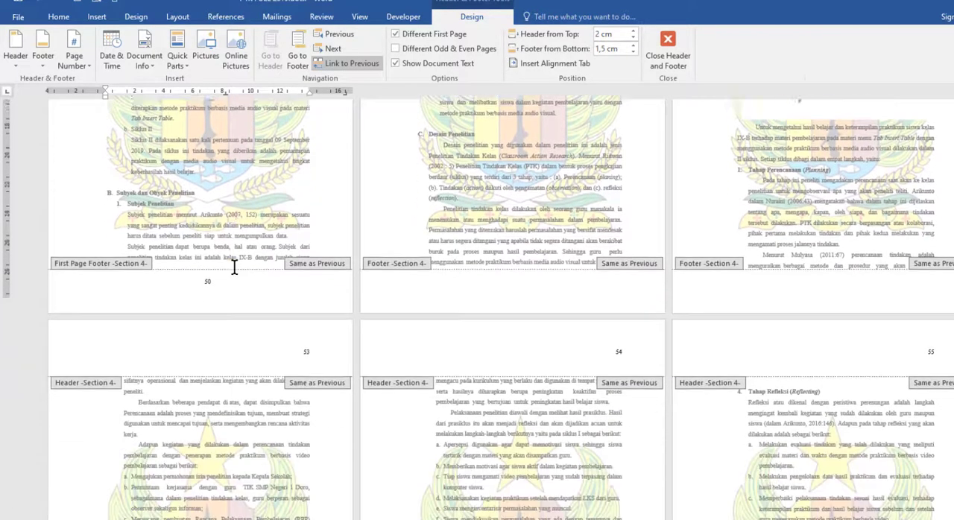
pyautogui.scroll(-5, 234, 267)
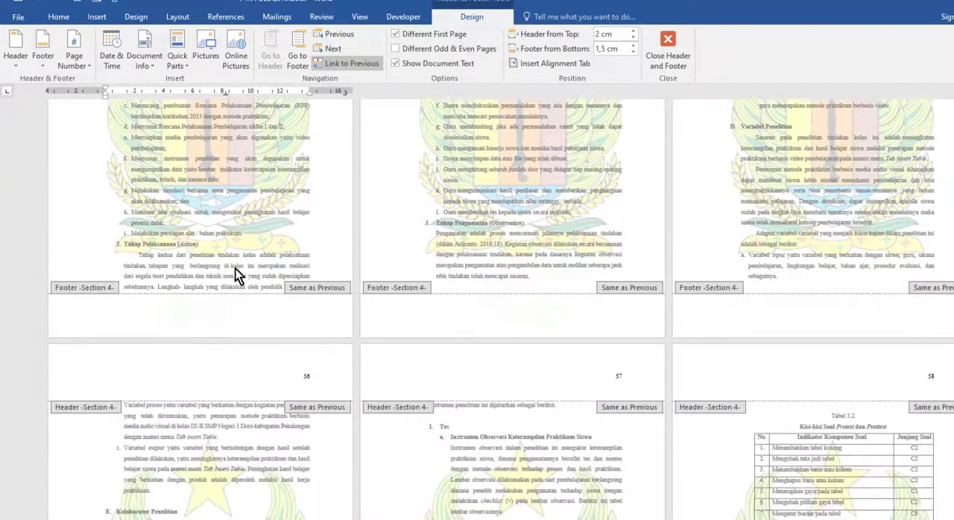
pyautogui.scroll(-5, 235, 269)
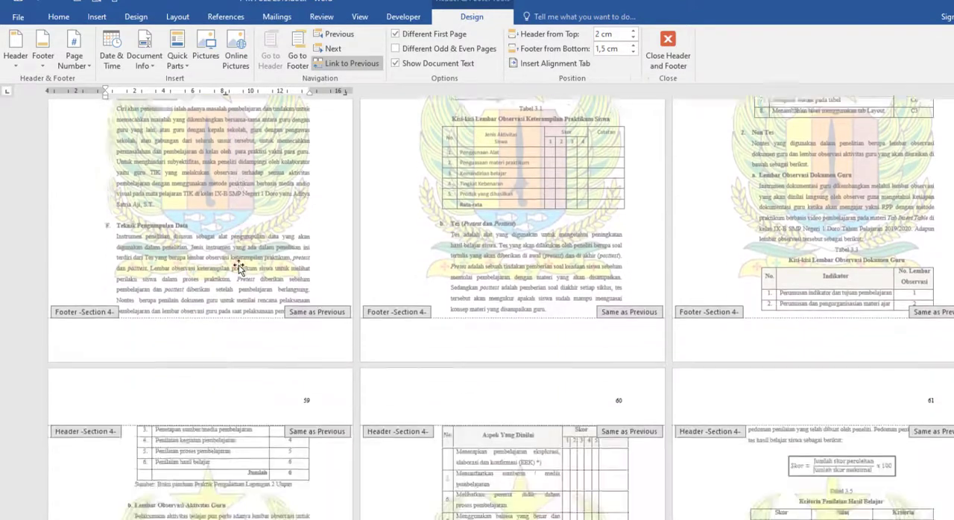
pyautogui.scroll(-5, 239, 267)
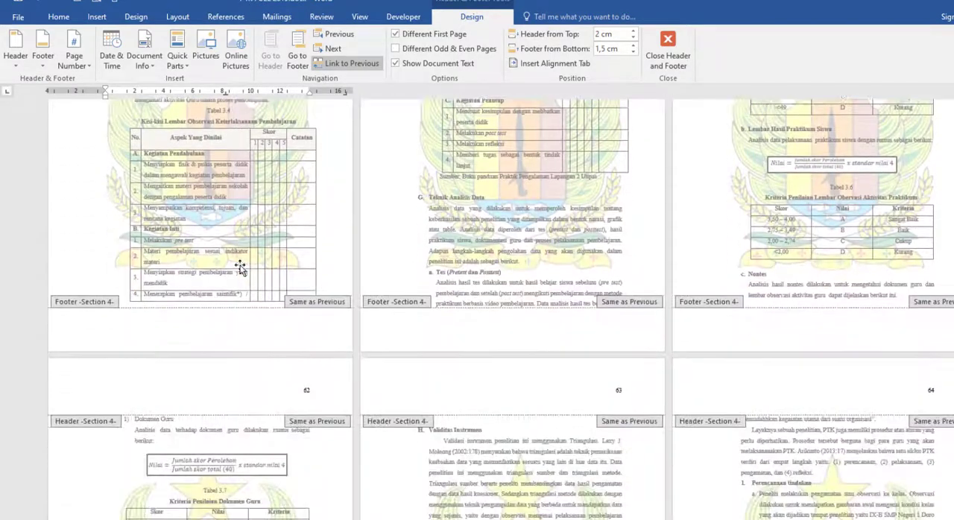
pyautogui.scroll(-5, 240, 268)
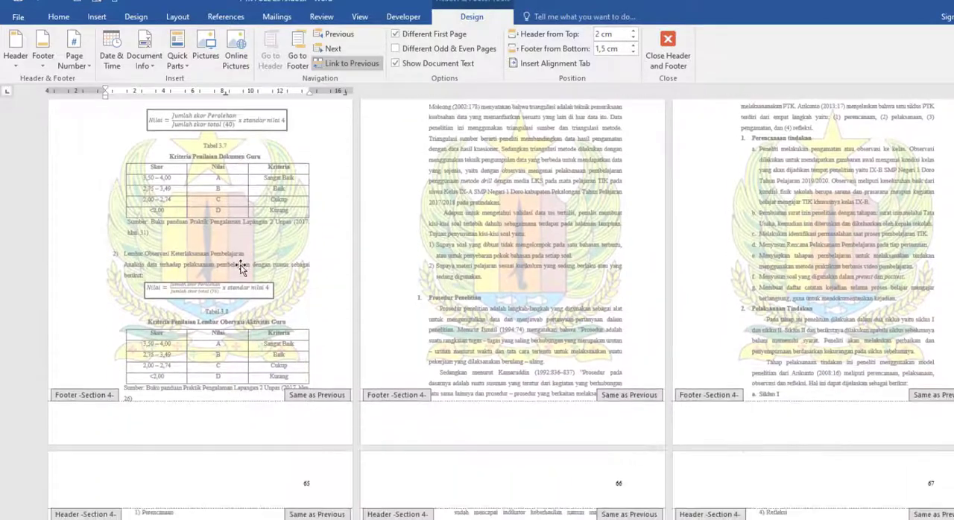
pyautogui.scroll(-5, 240, 266)
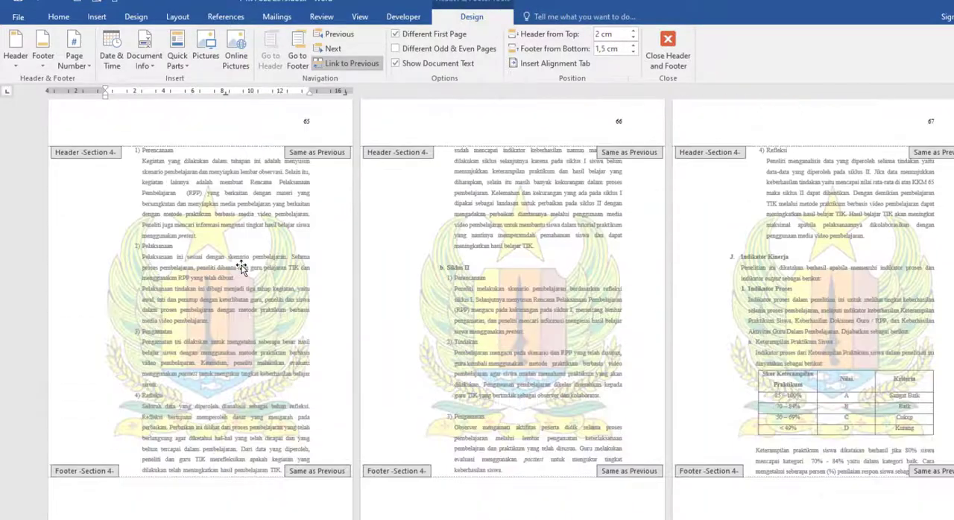
pyautogui.scroll(-5, 240, 266)
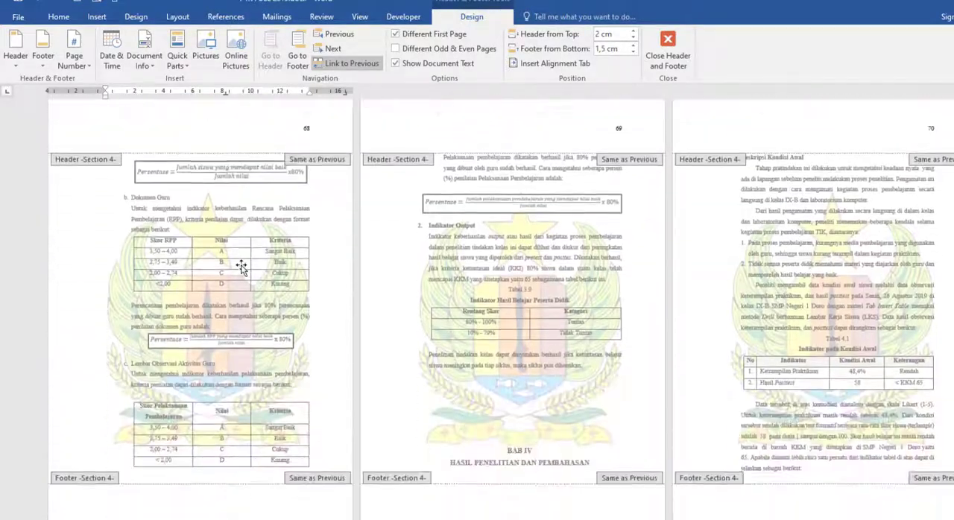
pyautogui.scroll(-2, 240, 267)
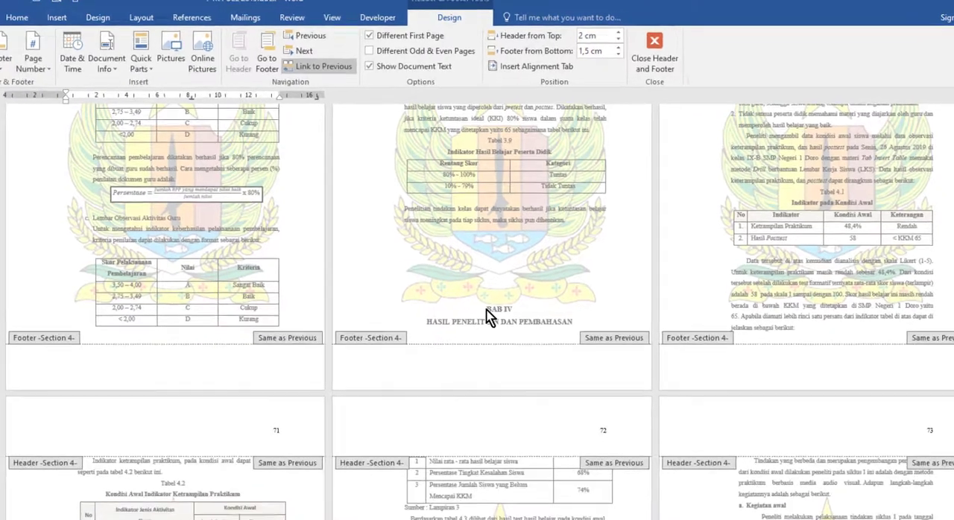
pyautogui.doubleClick(509, 302)
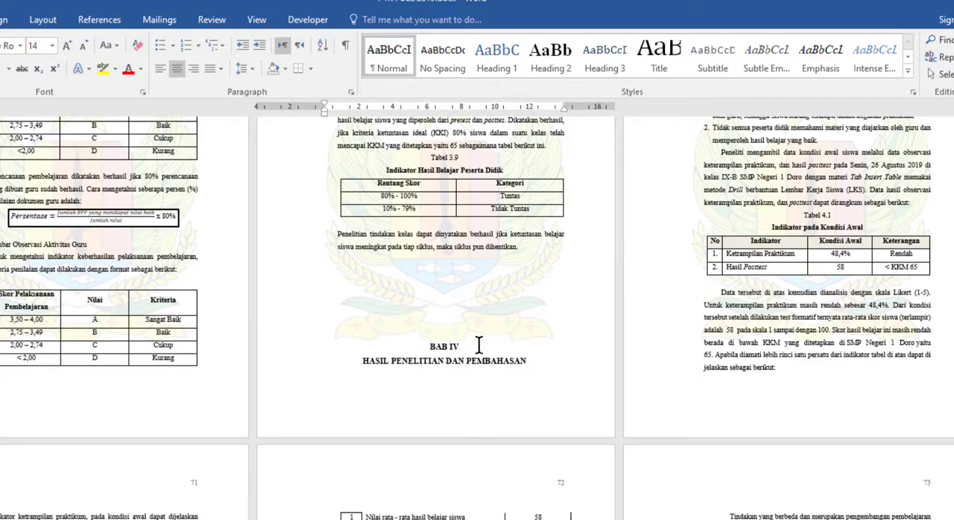
pyautogui.click(49, 21)
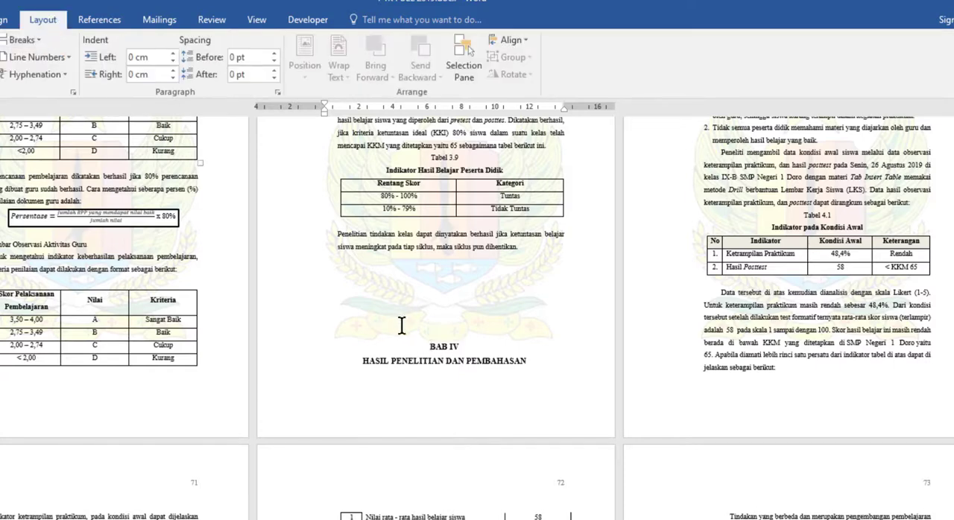
pyautogui.moveTo(430, 345); pyautogui.dragTo(461, 347)
pyautogui.click(431, 347)
pyautogui.click(23, 40)
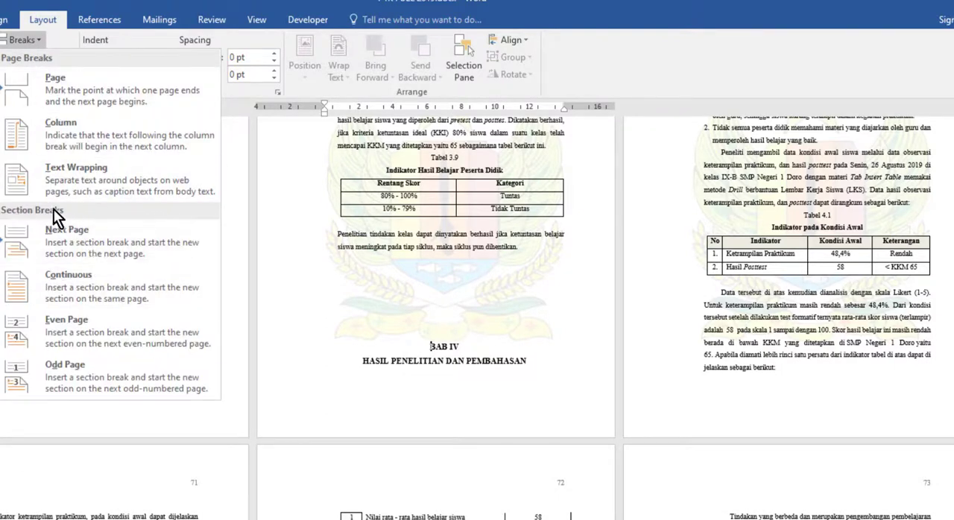
pyautogui.click(81, 247)
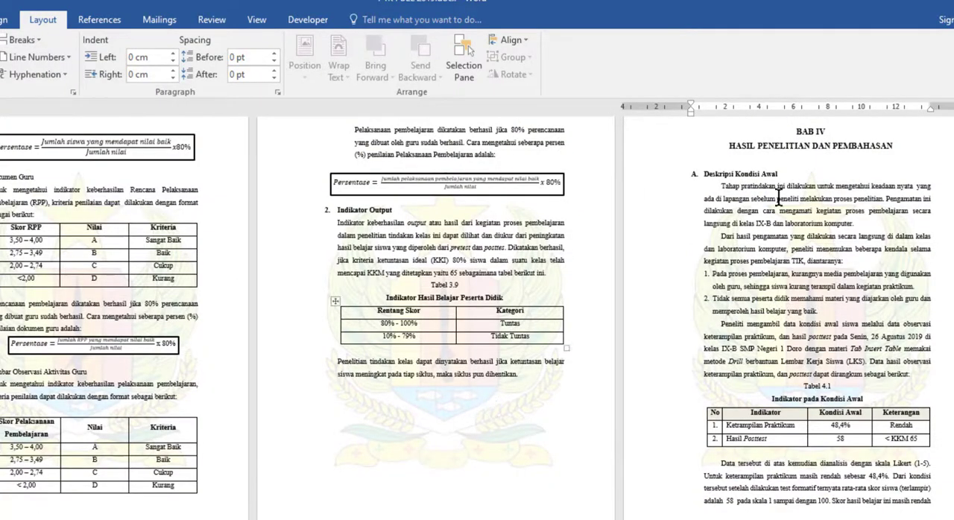
# Compare the header number on the last BAB III page with the footer number on the BAB IV opening page
pyautogui.scroll(2, 778, 197)
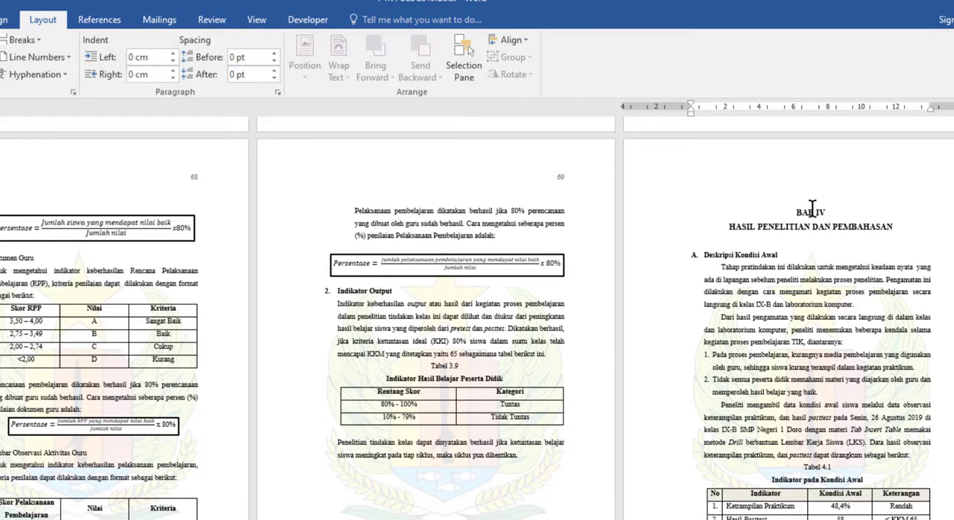
pyautogui.scroll(-3, 814, 305)
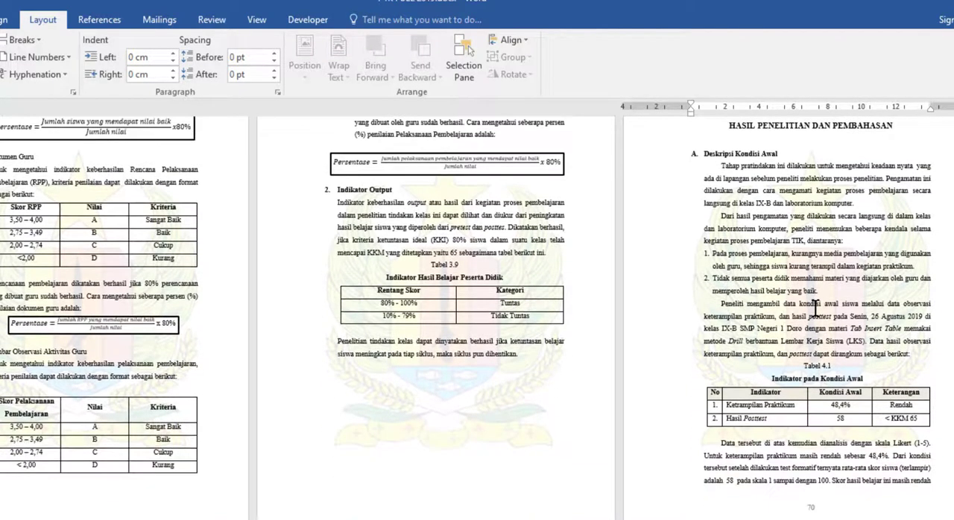
pyautogui.scroll(4, 754, 199)
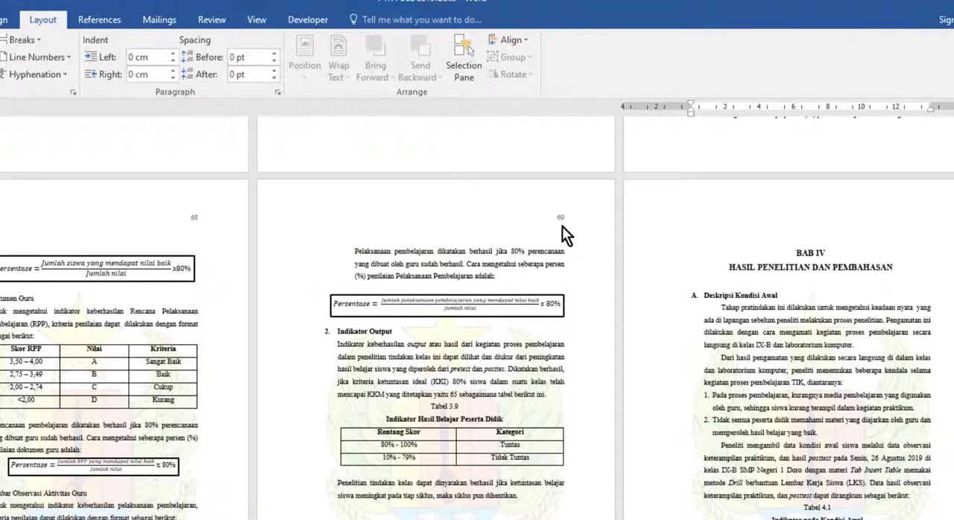
pyautogui.scroll(-3, 562, 226)
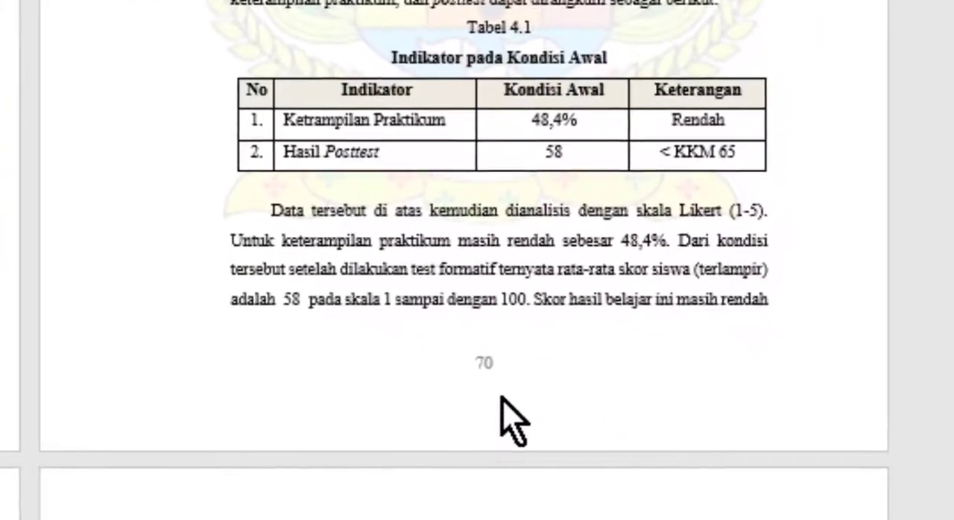
pyautogui.scroll(-3, 13, 360)
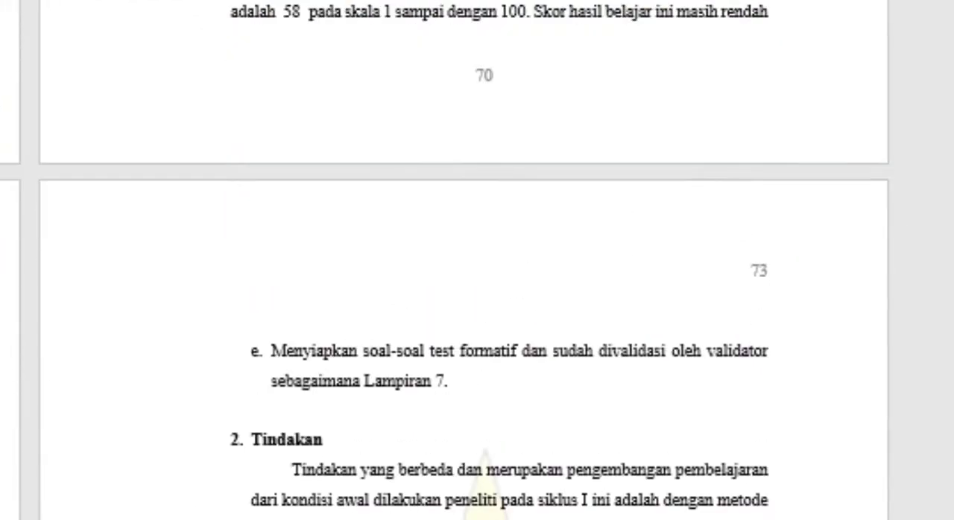
# Insert a Next Page section break immediately before the BAB V heading
pyautogui.scroll(-3, 723, 202)
pyautogui.scroll(-10, 477, 298)
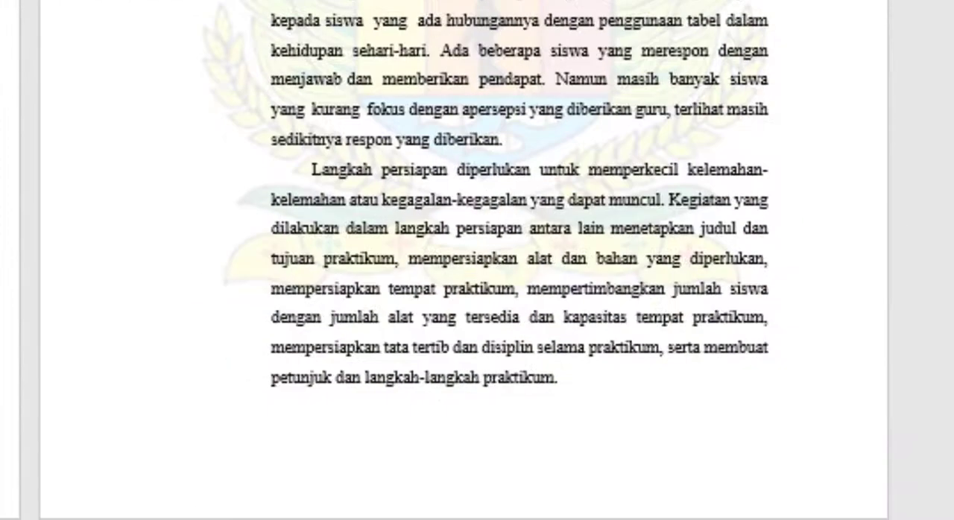
pyautogui.scroll(-10, 477, 298)
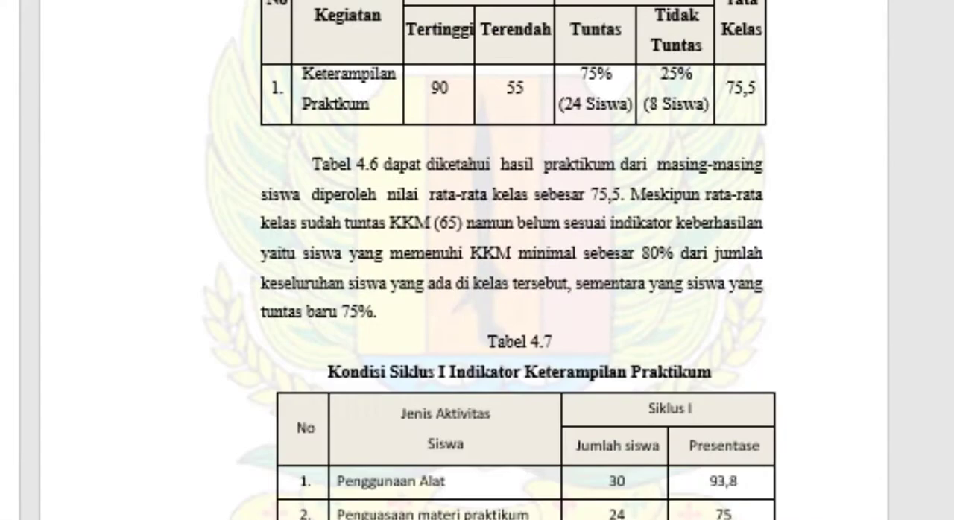
pyautogui.scroll(-15, 477, 298)
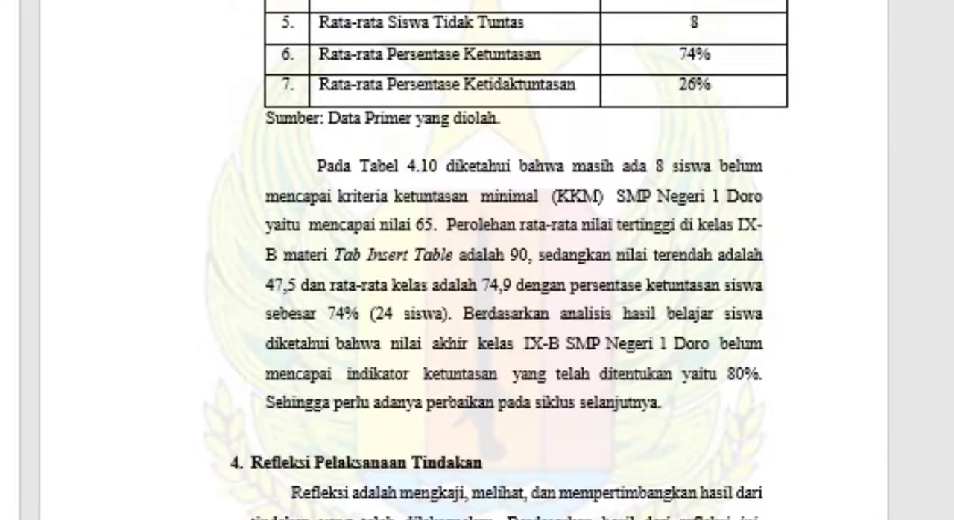
pyautogui.scroll(-15, 477, 298)
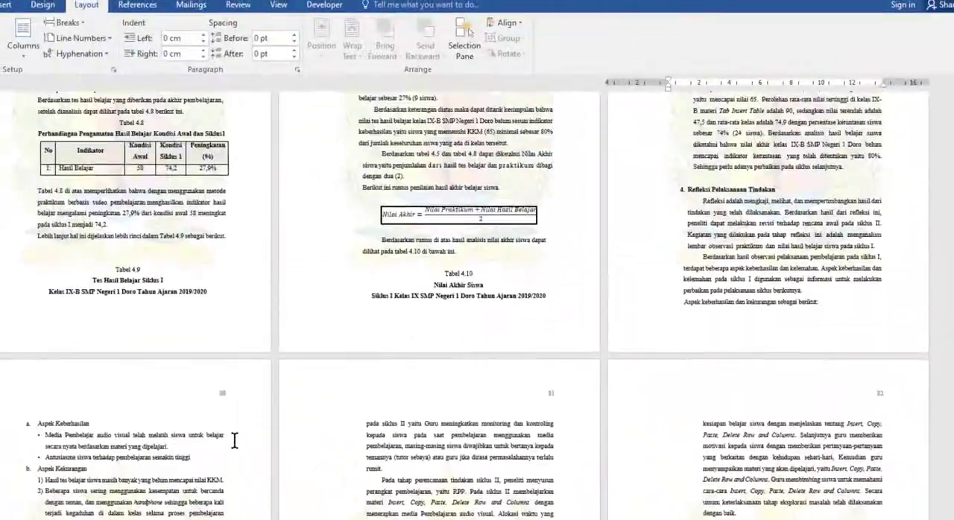
pyautogui.scroll(-6, 234, 441)
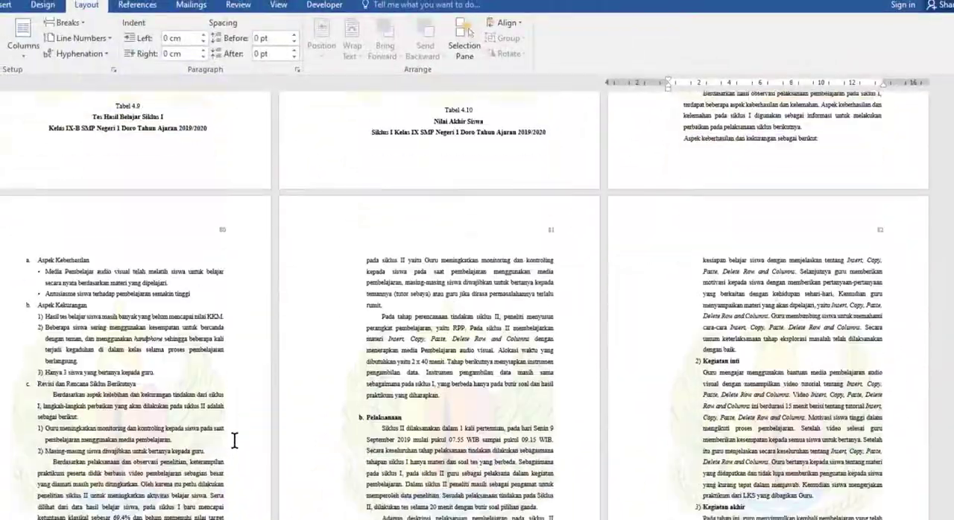
pyautogui.scroll(-12, 234, 441)
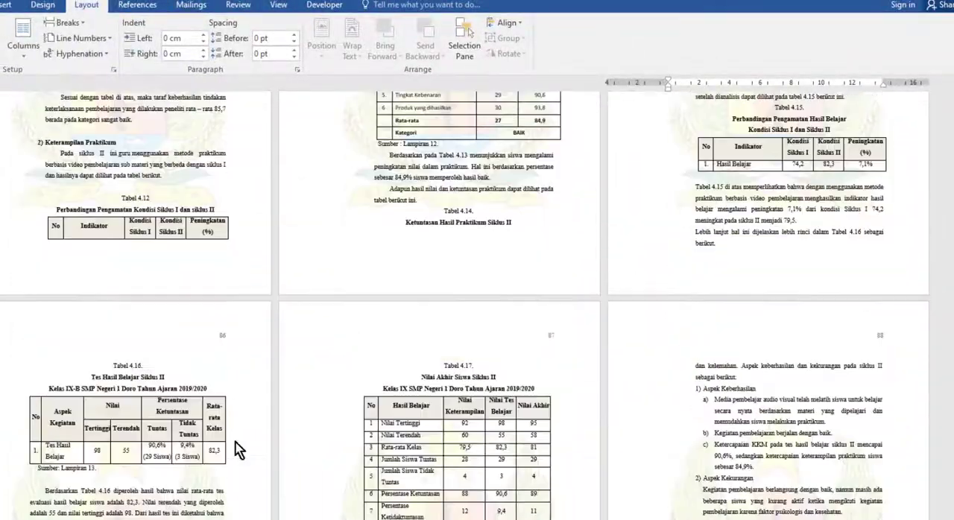
pyautogui.scroll(-12, 234, 442)
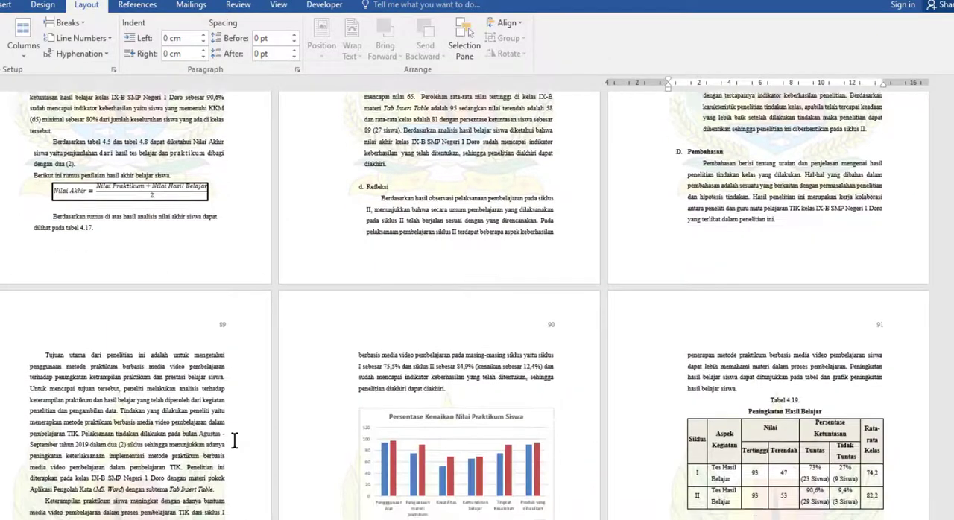
pyautogui.scroll(-12, 234, 441)
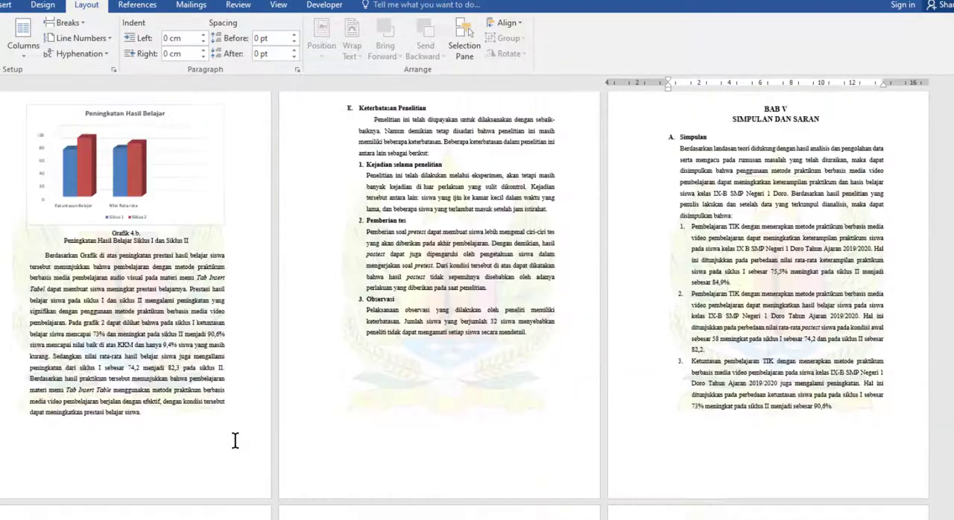
pyautogui.scroll(1, 834, 246)
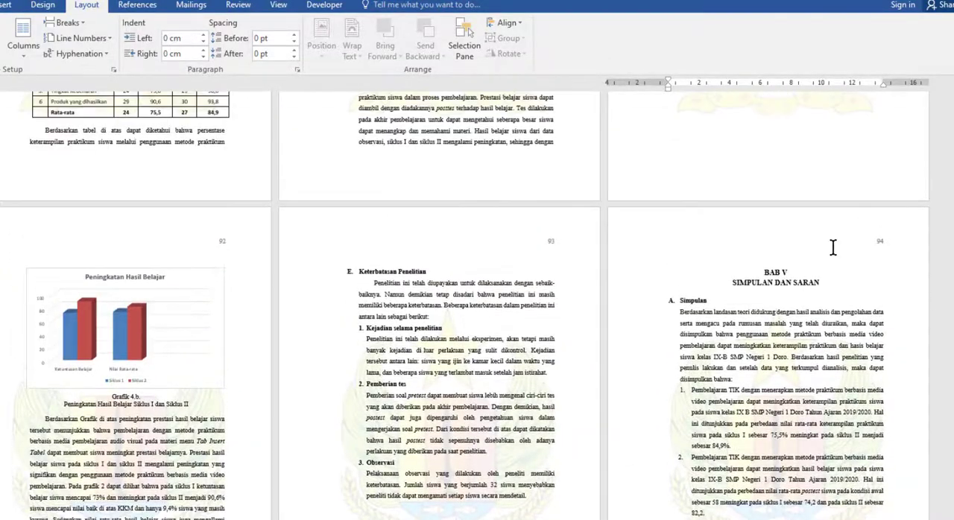
pyautogui.scroll(1, 834, 256)
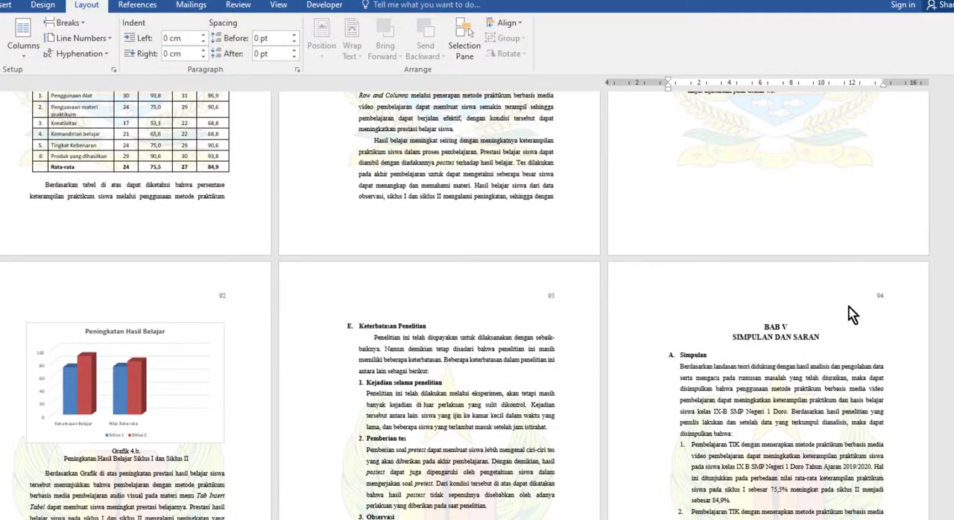
pyautogui.doubleClick(734, 297)
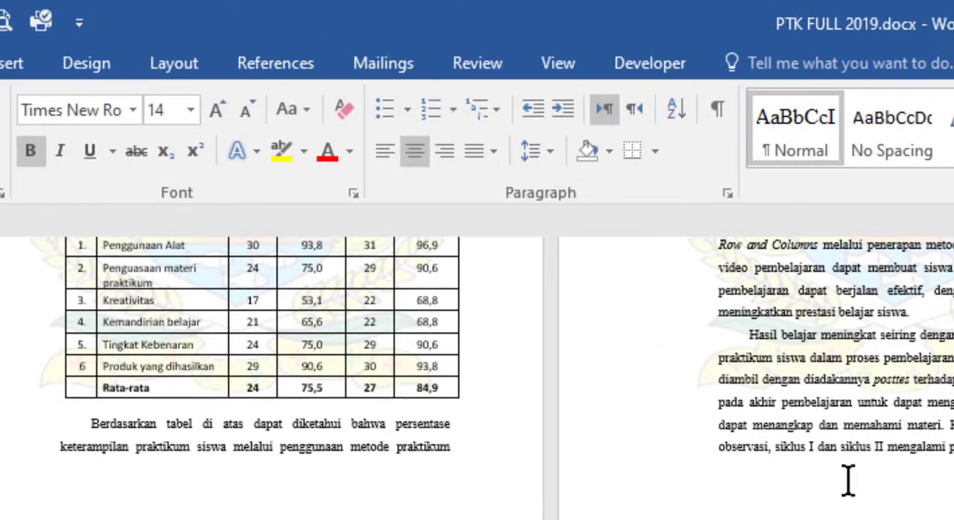
pyautogui.click(178, 65)
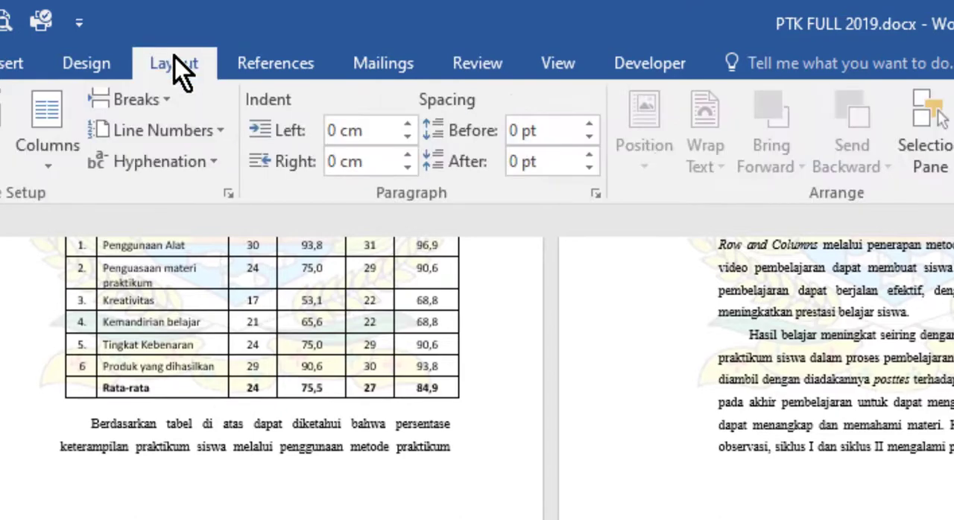
pyautogui.click(165, 99)
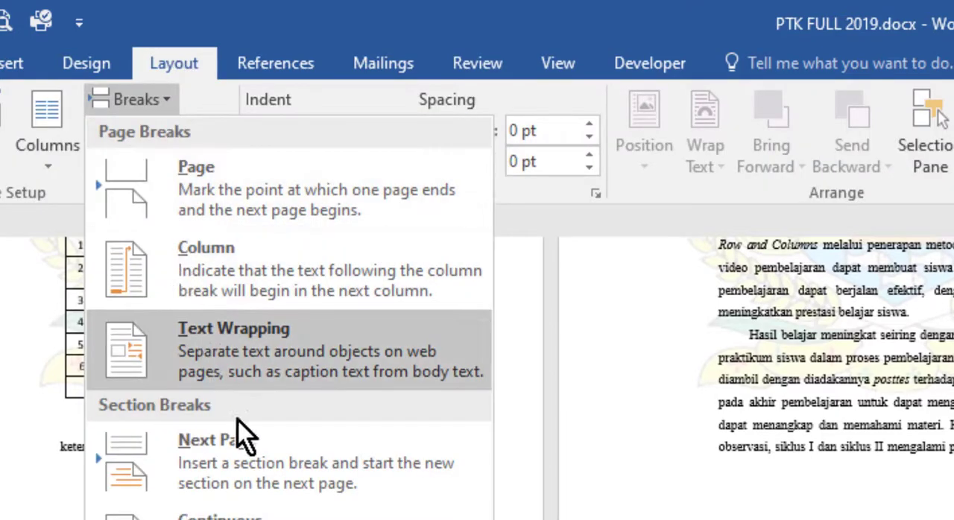
pyautogui.click(258, 462)
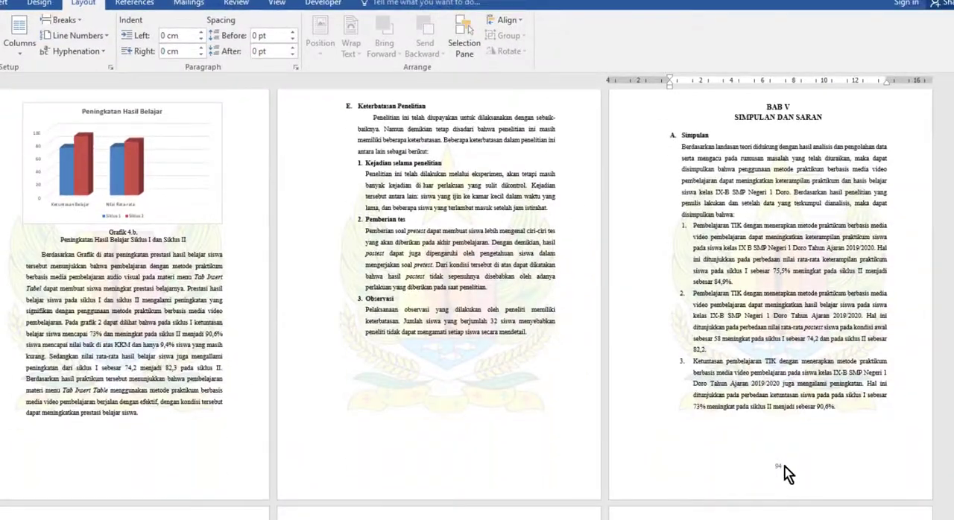
# Open the footer of the BAB V opening page and compare its number with the header numbers on the following pages
pyautogui.scroll(2, 553, 224)
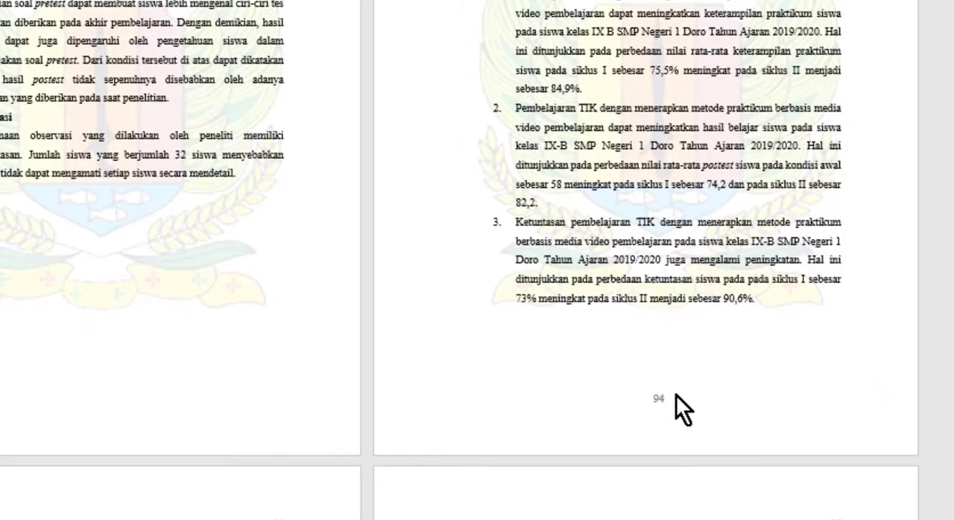
pyautogui.doubleClick(662, 401)
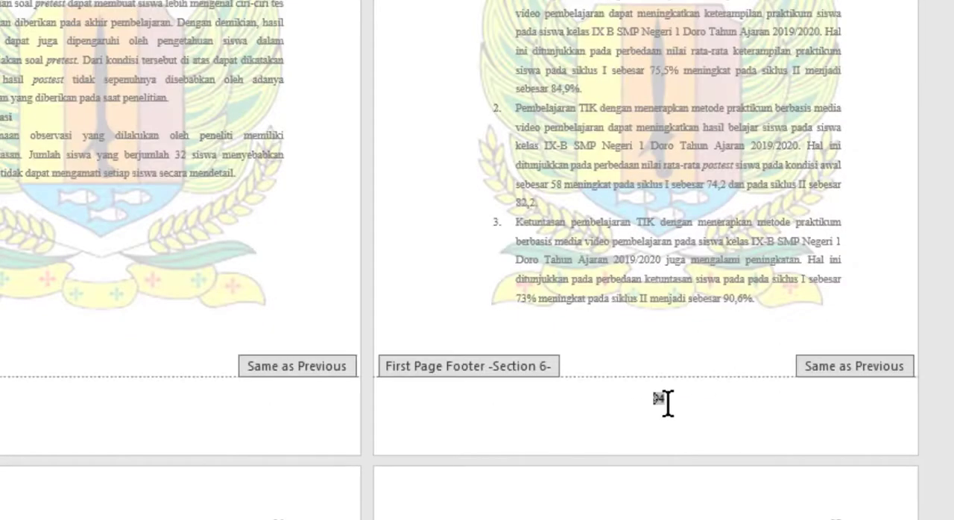
pyautogui.scroll(-2, 662, 400)
pyautogui.scroll(4, 662, 401)
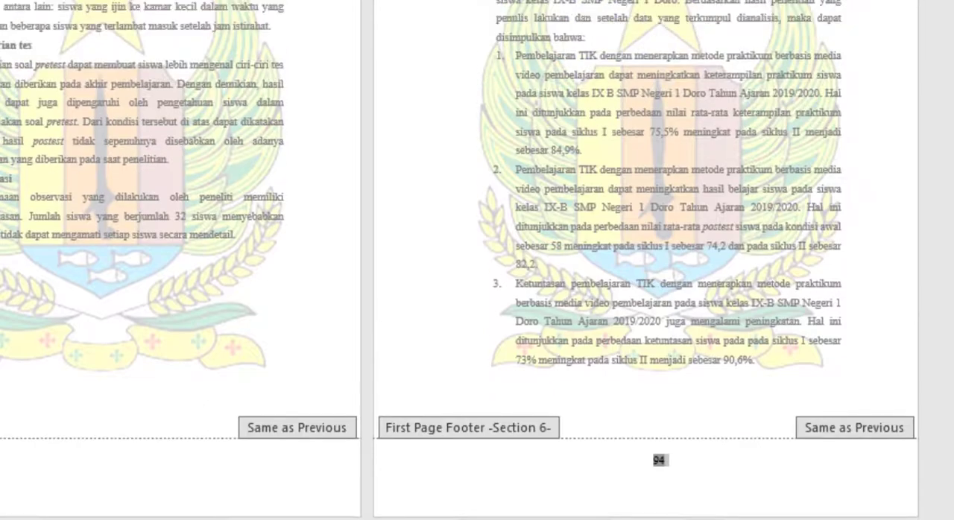
pyautogui.scroll(-10, 662, 400)
pyautogui.scroll(-3, 662, 400)
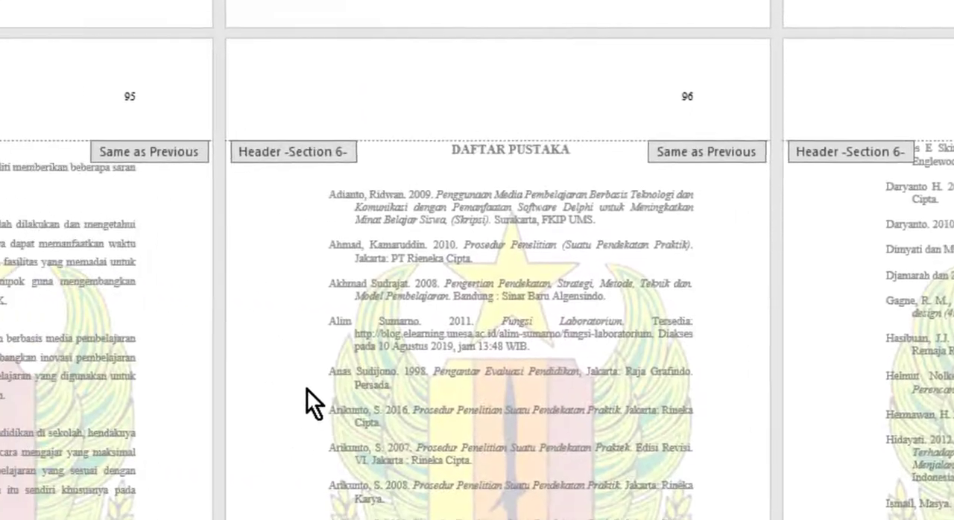
pyautogui.scroll(8, 338, 366)
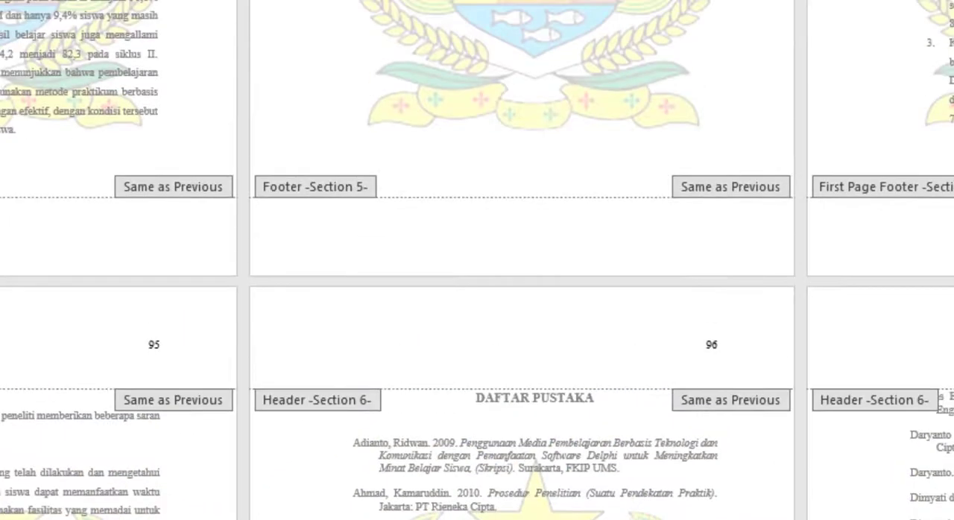
# Leave header and footer editing at the DAFTAR PUSTAKA heading and insert a Next Page section break immediately before it
pyautogui.scroll(-8, 304, 193)
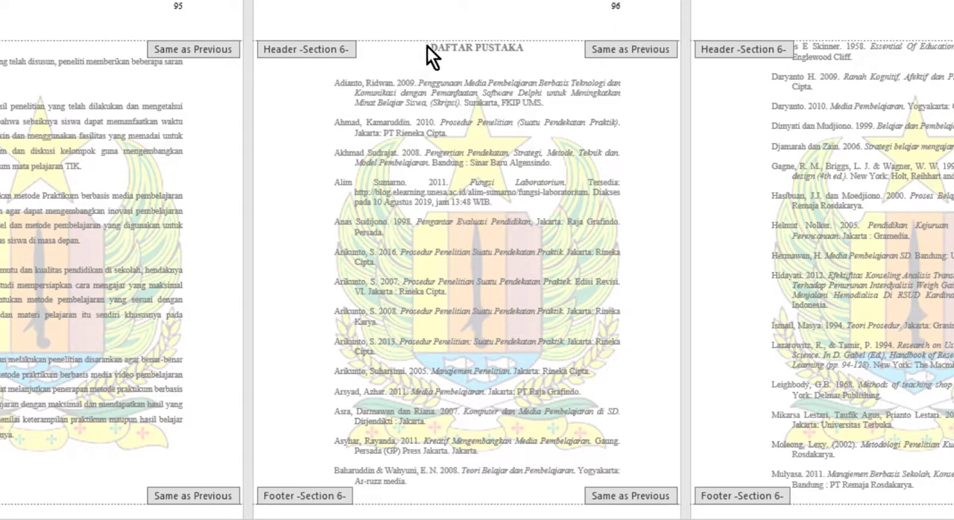
pyautogui.scroll(1, 431, 49)
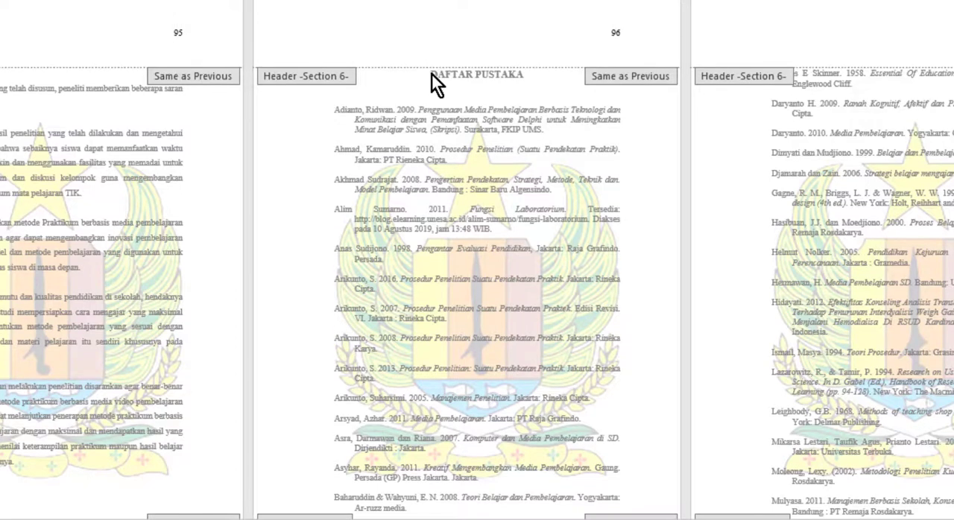
pyautogui.doubleClick(431, 74)
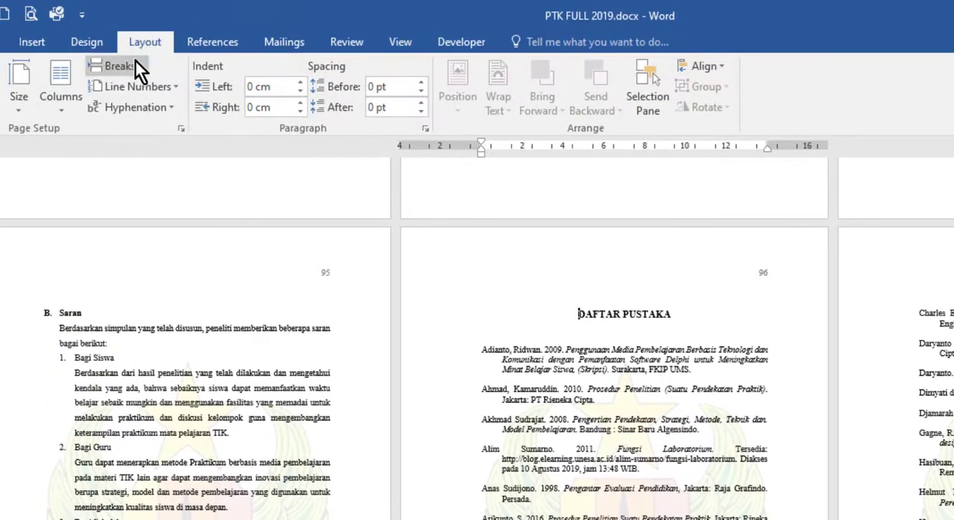
pyautogui.click(119, 66)
pyautogui.click(206, 324)
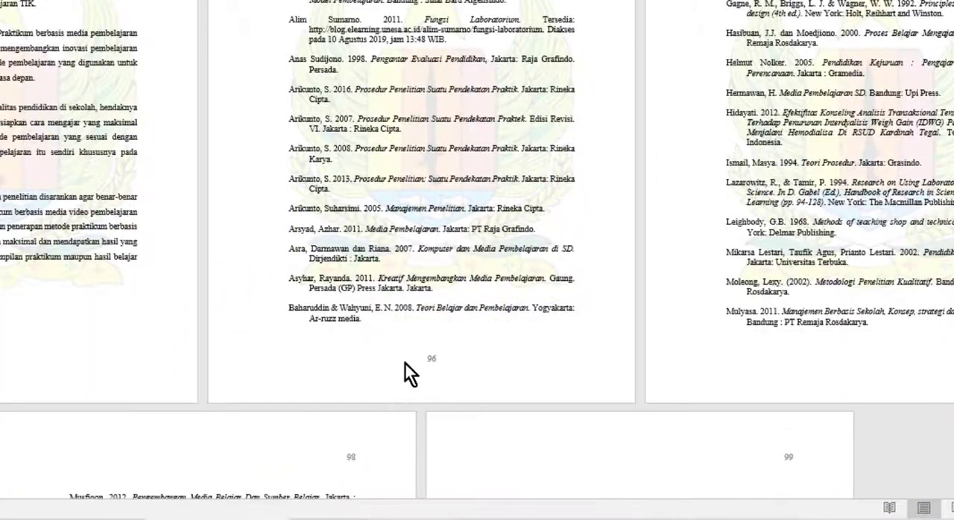
# Compare the footer number on the DAFTAR PUSTAKA opening page with the header numbers on the remaining bibliography pages
pyautogui.scroll(3, 950, 138)
pyautogui.scroll(-8, 950, 137)
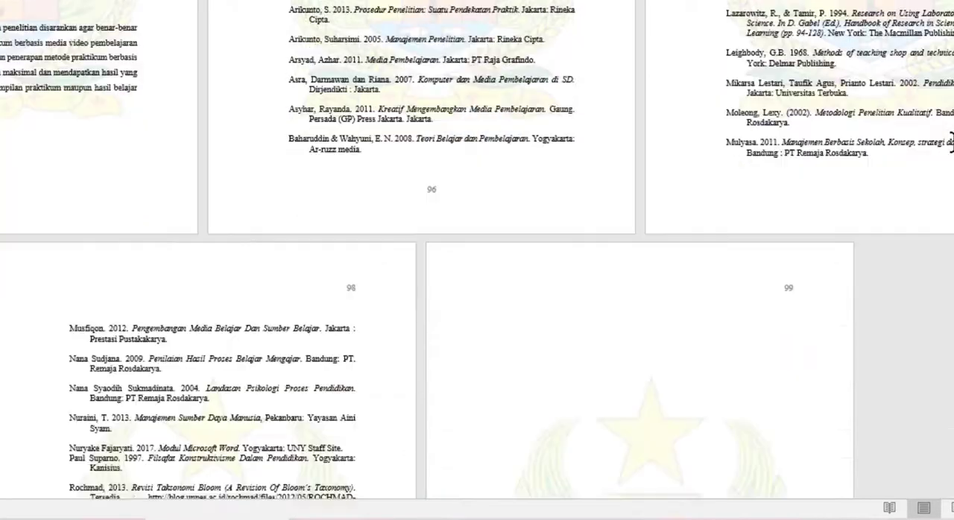
pyautogui.scroll(-6, 951, 141)
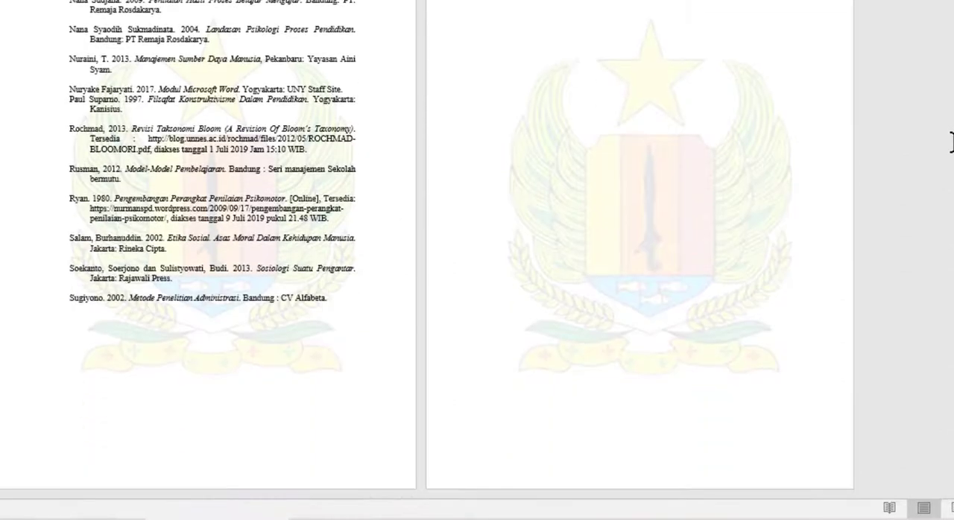
pyautogui.scroll(20, 950, 141)
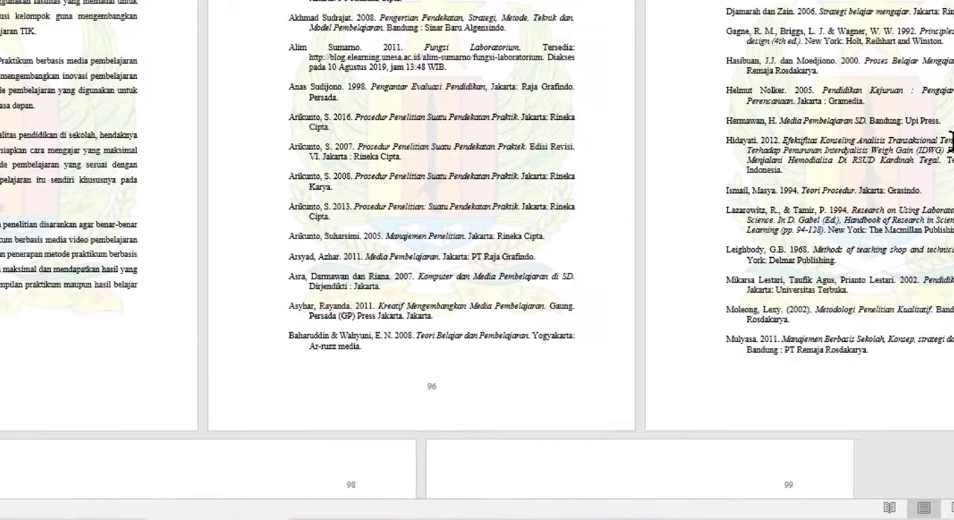
pyautogui.scroll(5, 951, 141)
pyautogui.scroll(-18, 951, 142)
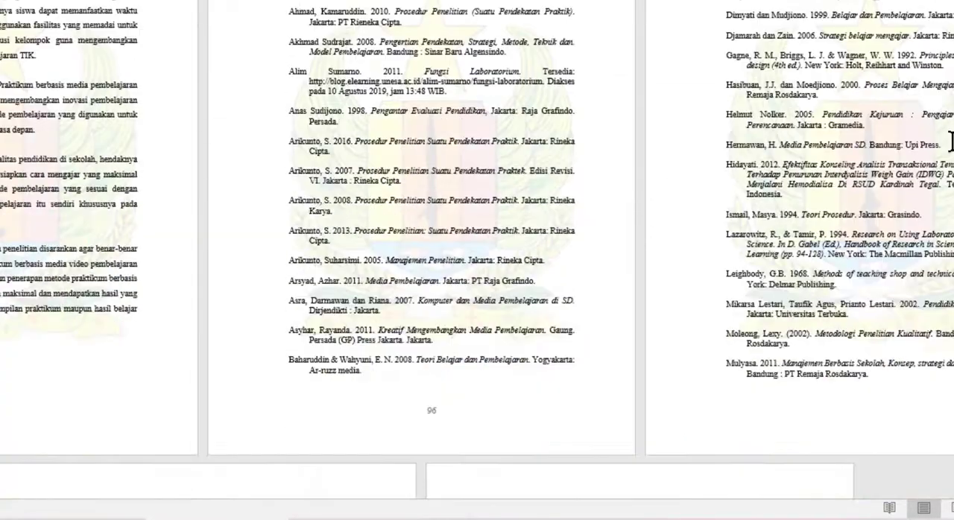
pyautogui.scroll(-5, 952, 152)
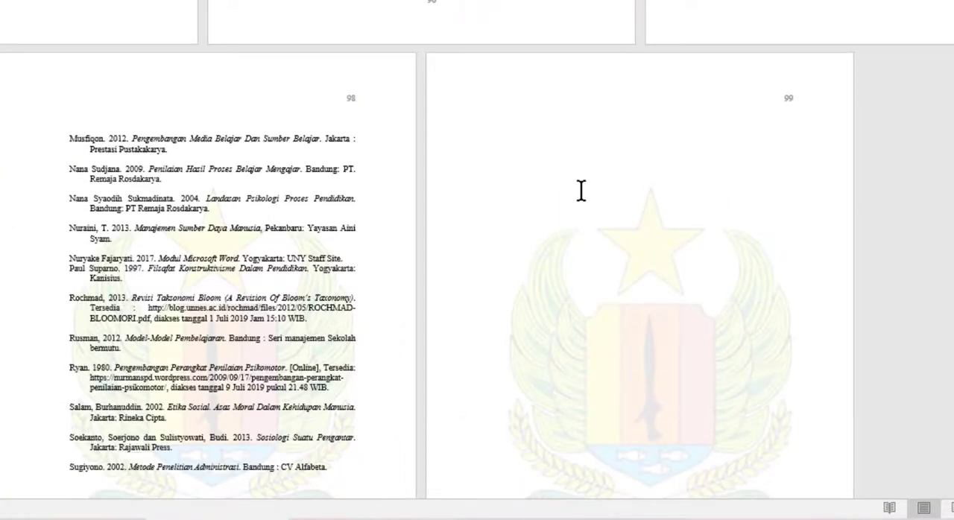
# Delete the empty content after the last bibliography entry to remove the blank page at the end of the document
pyautogui.scroll(-5, 196, 445)
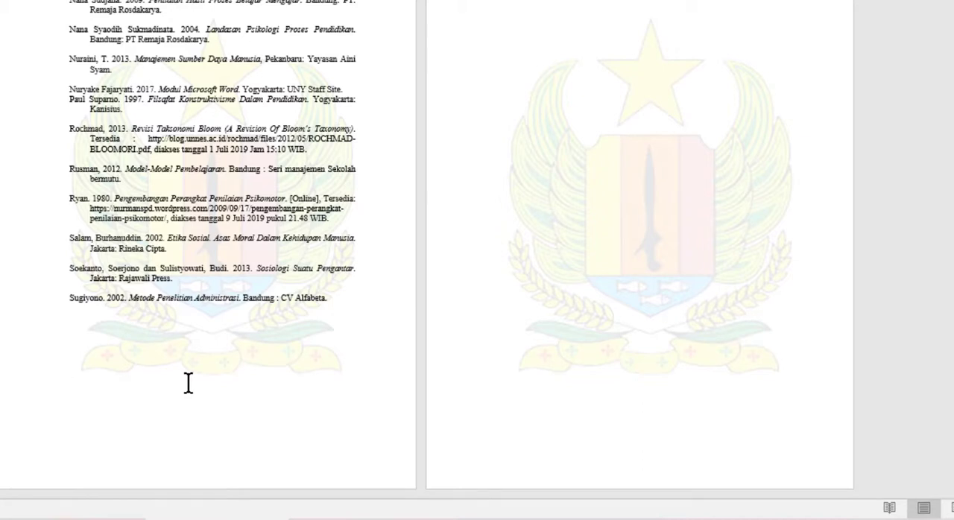
pyautogui.click(500, 85)
pyautogui.click(454, 53)
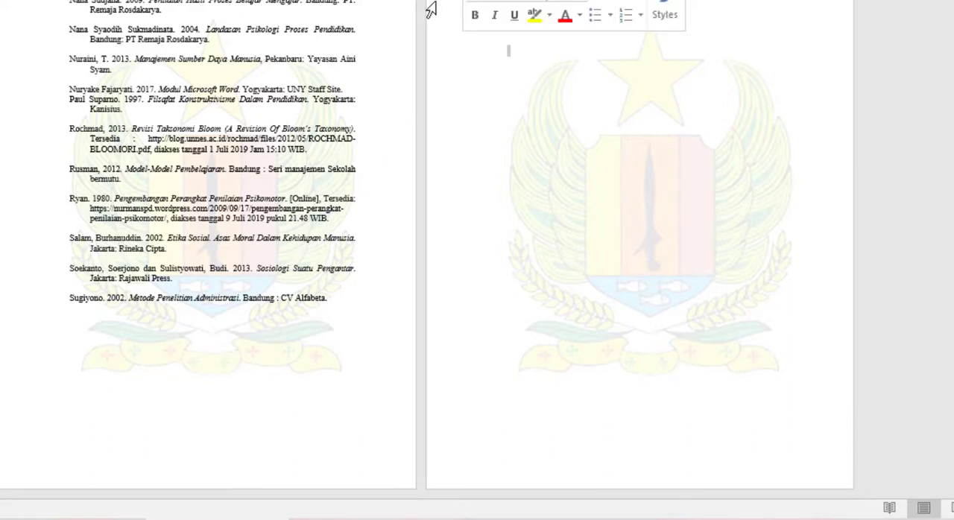
pyautogui.moveTo(454, 53); pyautogui.dragTo(505, 496)
pyautogui.press('Delete')
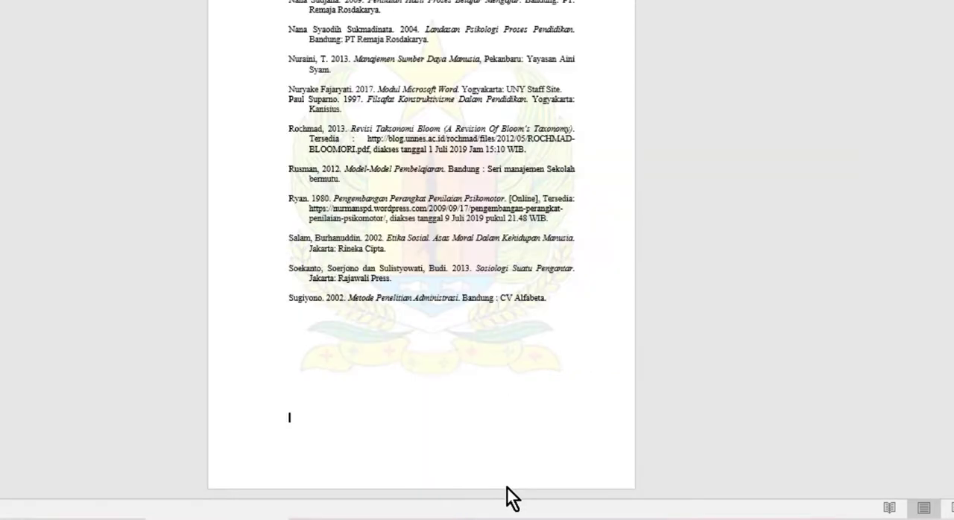
# Review the page number positions from the last bibliography page back to the BAB V opening page
pyautogui.scroll(10, 495, 441)
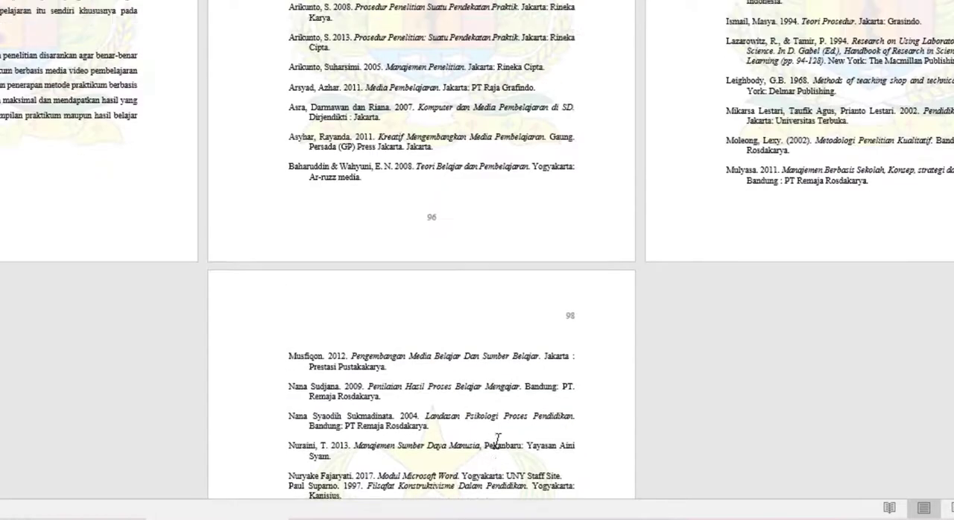
pyautogui.scroll(3, 496, 441)
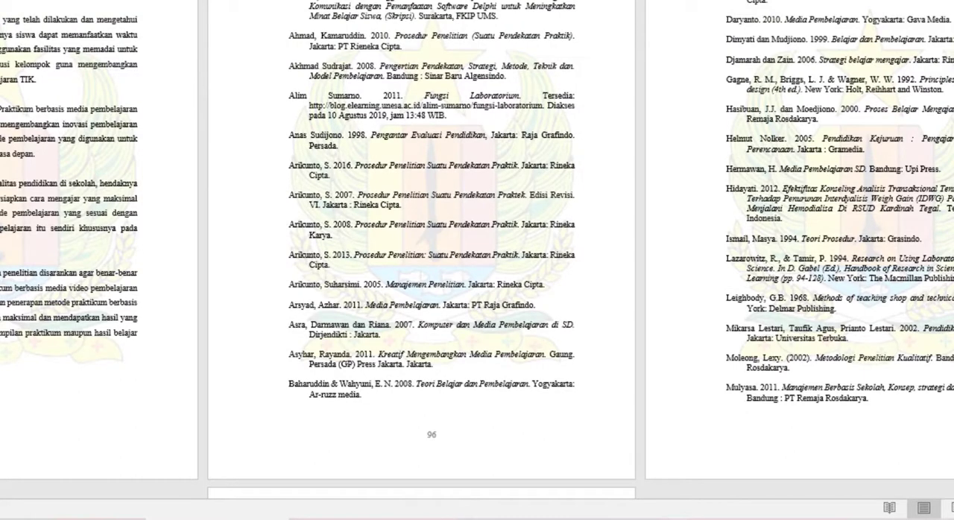
pyautogui.scroll(4, 496, 442)
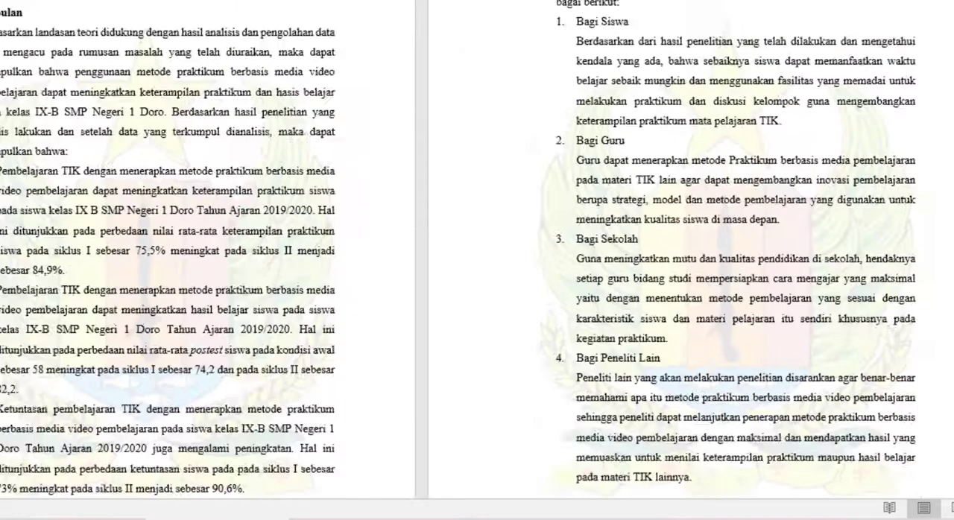
pyautogui.scroll(-8, 464, 206)
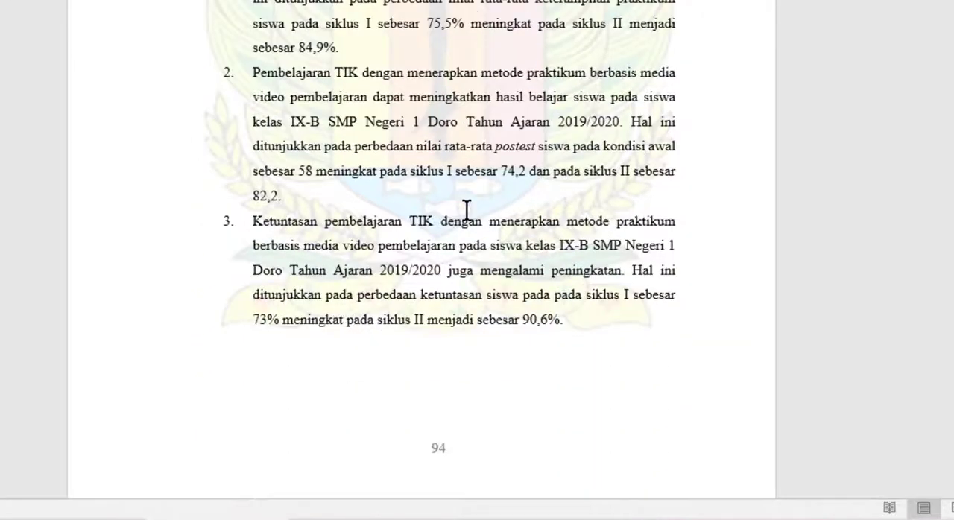
# Review the page number positions from the BAB V opening page to the end of the bibliography and back to the DAFTAR PUSTAKA heading
pyautogui.scroll(-4, 468, 211)
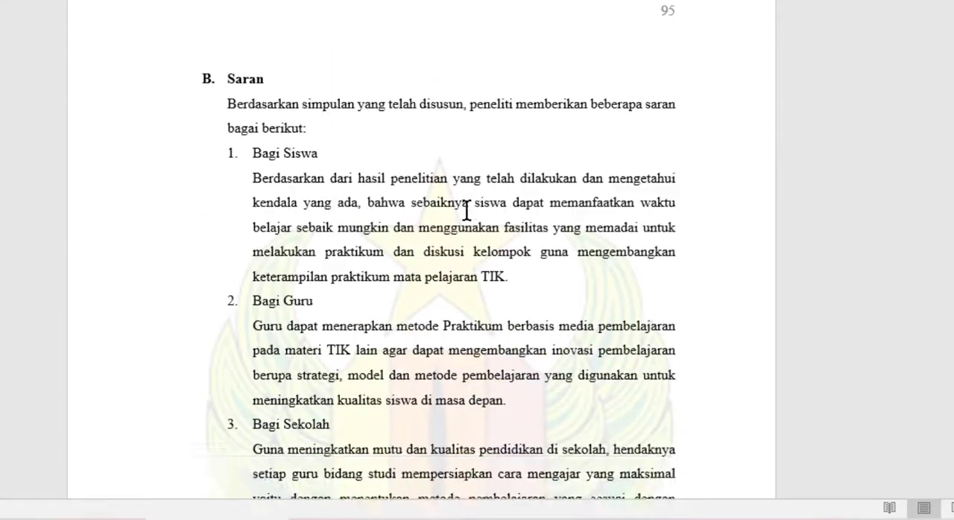
pyautogui.scroll(-4, 467, 211)
pyautogui.scroll(4, 467, 211)
pyautogui.scroll(-15, 467, 211)
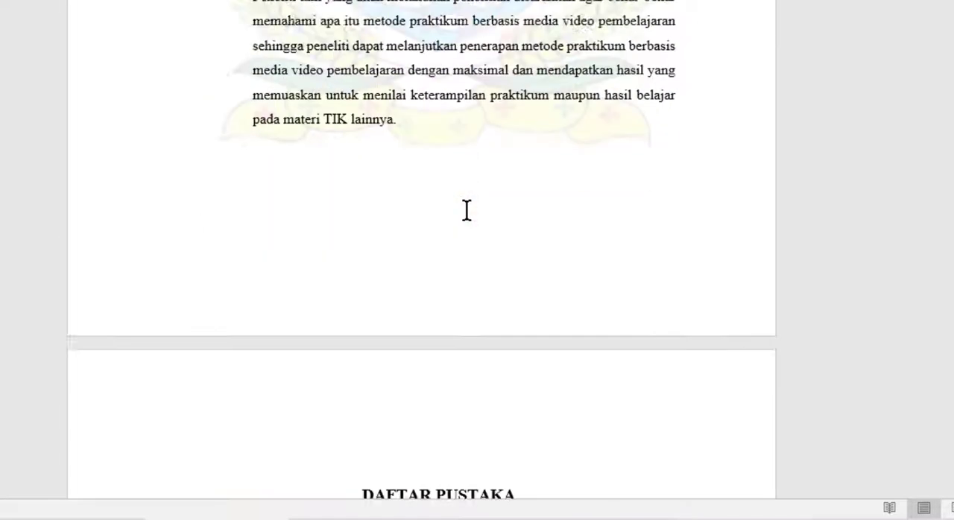
pyautogui.scroll(-12, 468, 211)
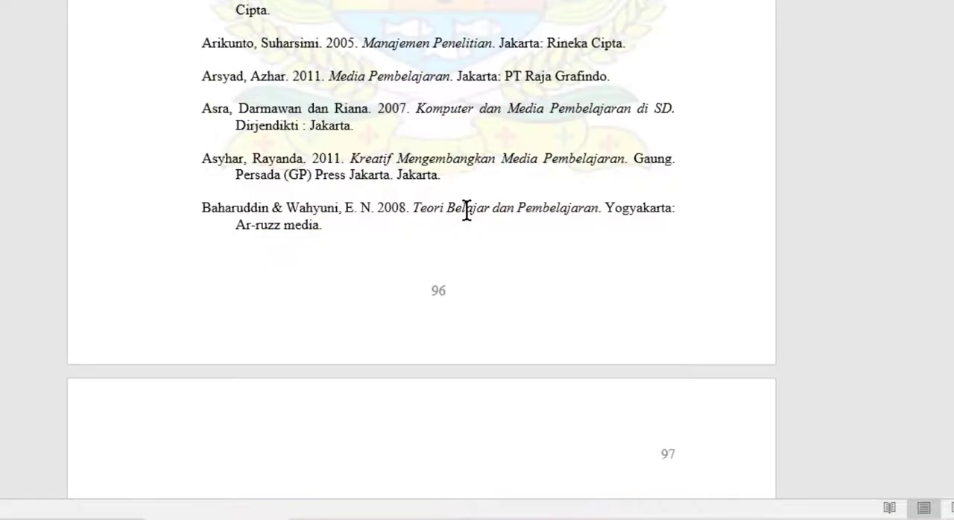
pyautogui.scroll(-15, 468, 211)
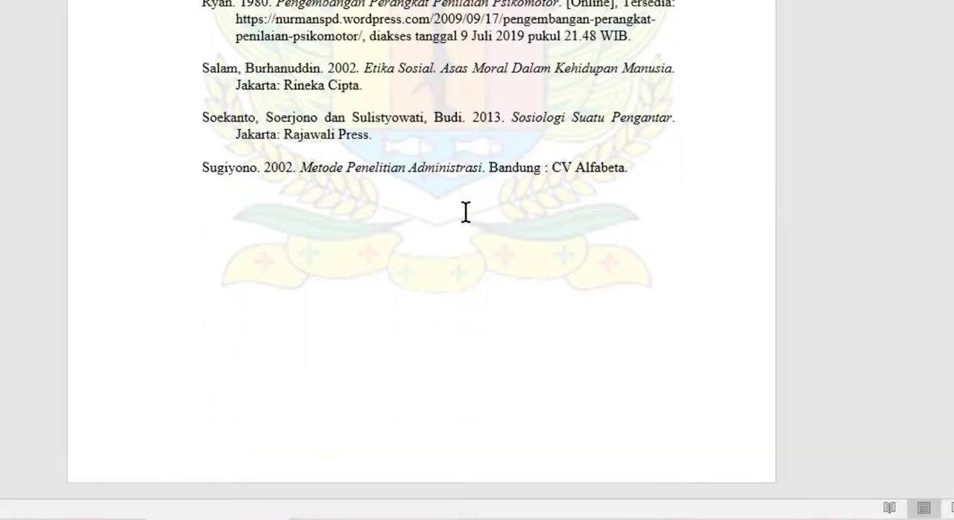
pyautogui.scroll(15, 465, 212)
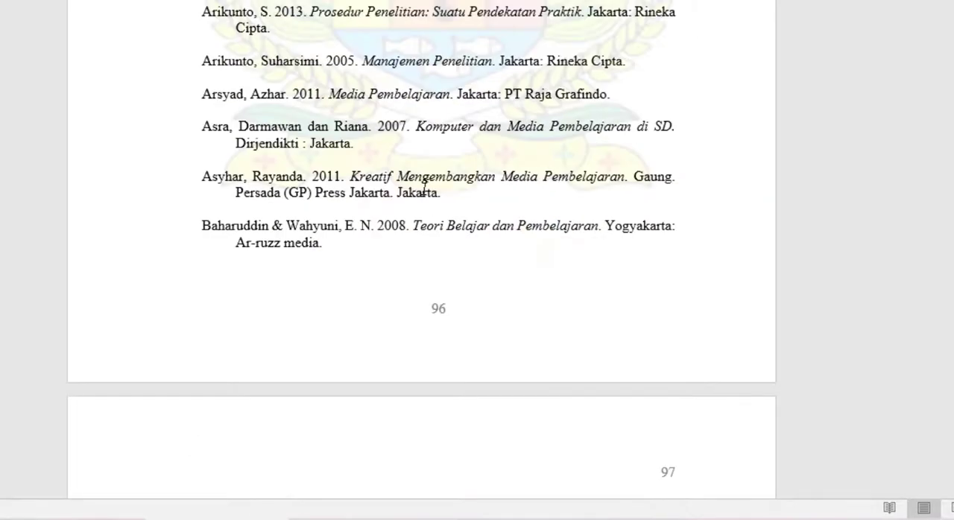
pyautogui.scroll(8, 425, 190)
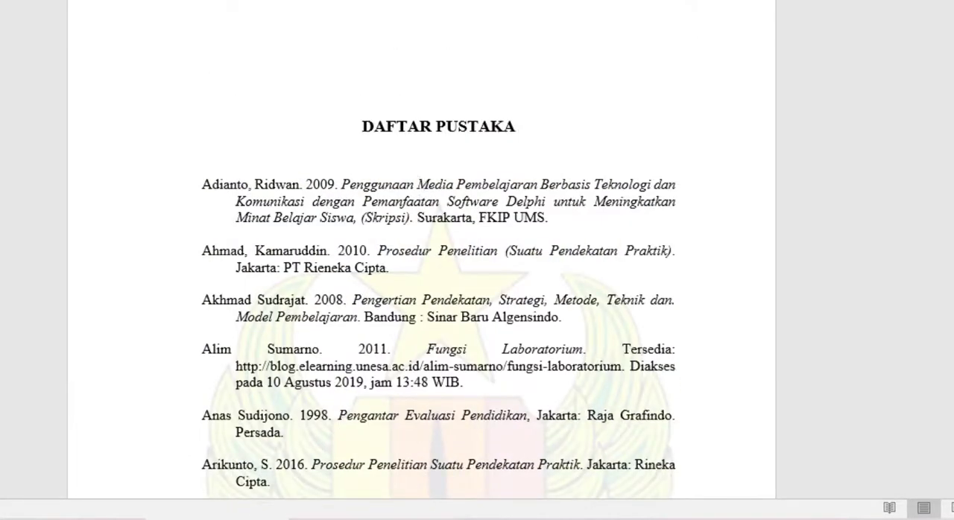
# Return to the cover page and delete the Roman page number from its first-page footer
pyautogui.moveTo(953, 462); pyautogui.dragTo(953, 49)
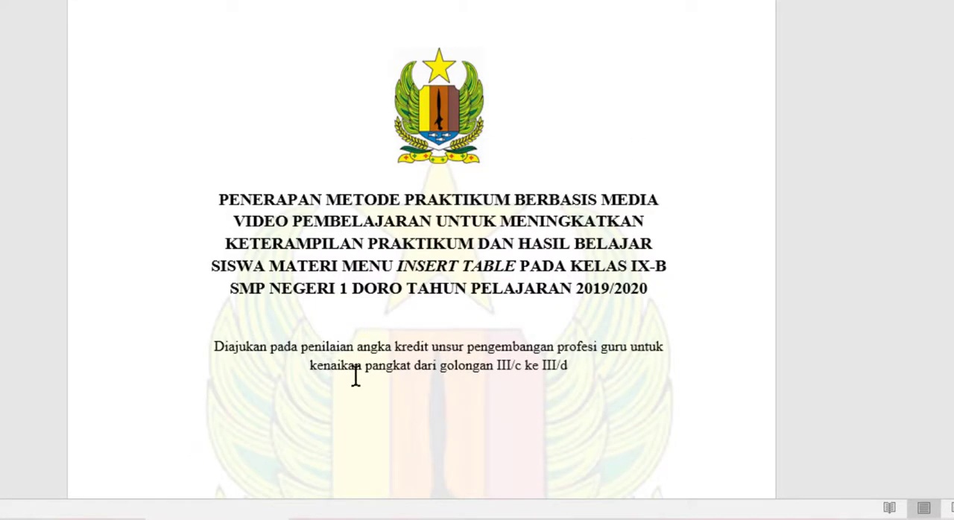
pyautogui.scroll(-4, 382, 385)
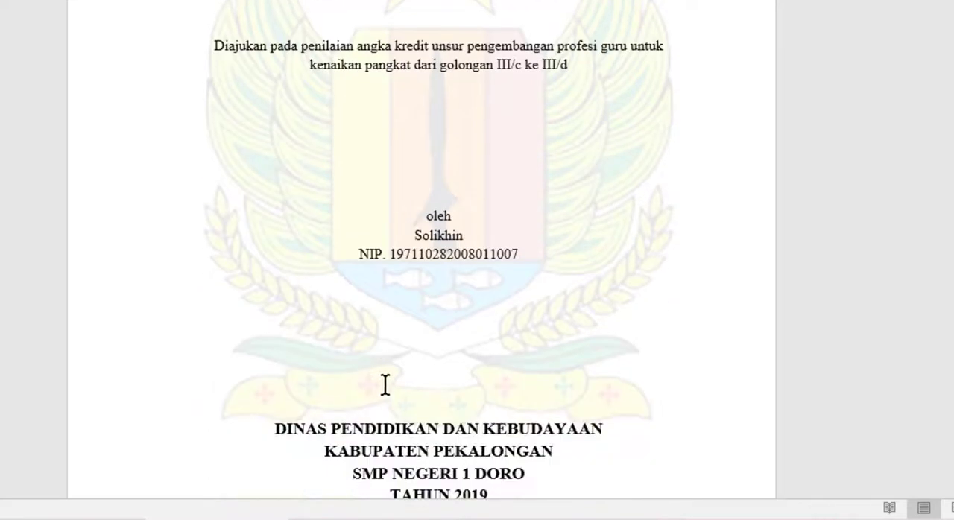
pyautogui.scroll(-6, 385, 385)
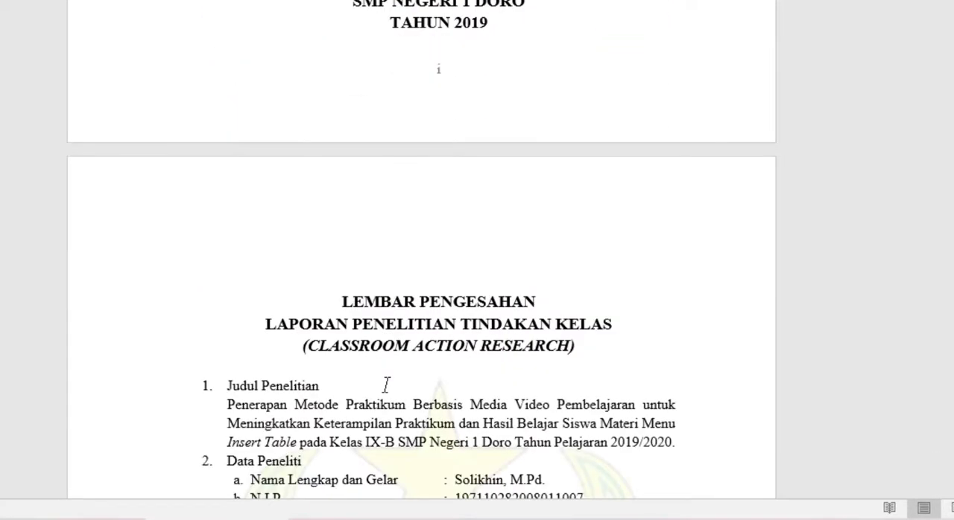
pyautogui.doubleClick(454, 75)
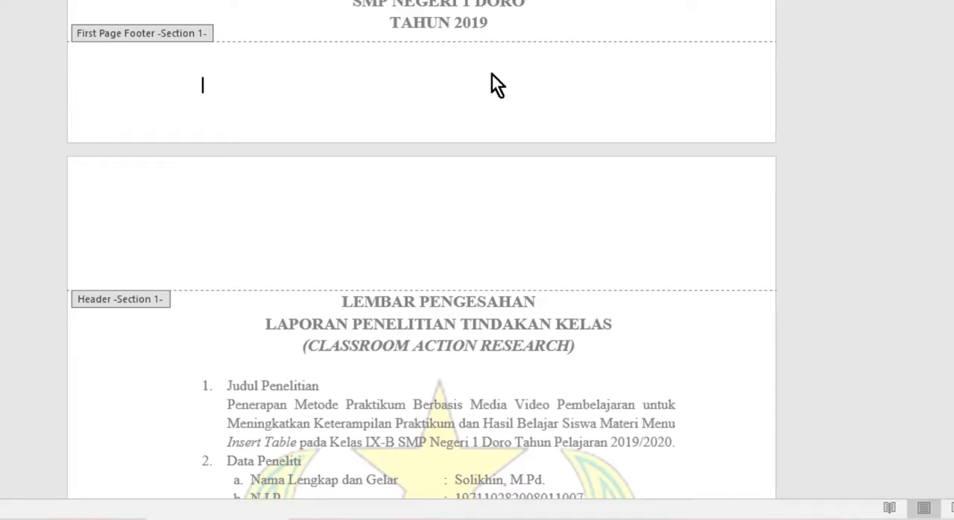
# Check the Section 1 footer numbers from the approval page through the front matter up to the BAB I opening page
pyautogui.scroll(-10, 548, 165)
pyautogui.scroll(-10, 549, 165)
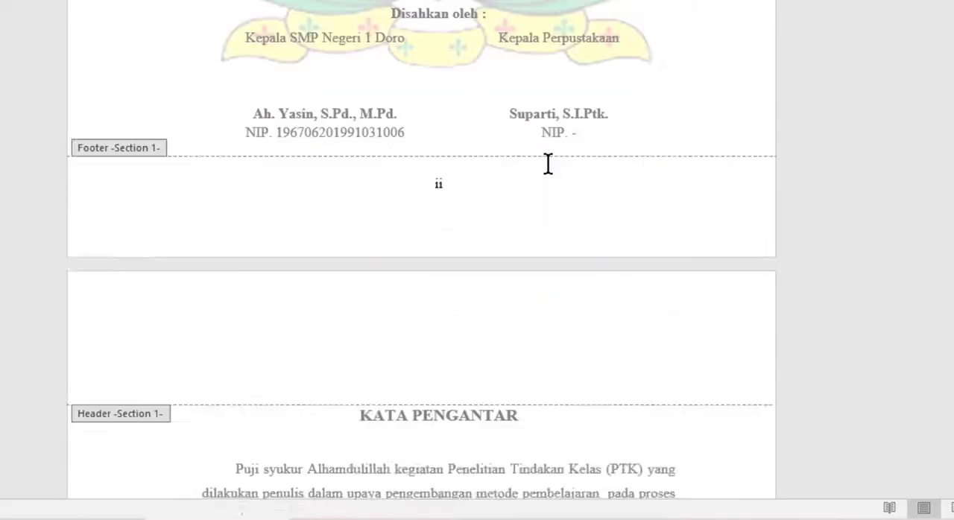
pyautogui.scroll(-10, 550, 165)
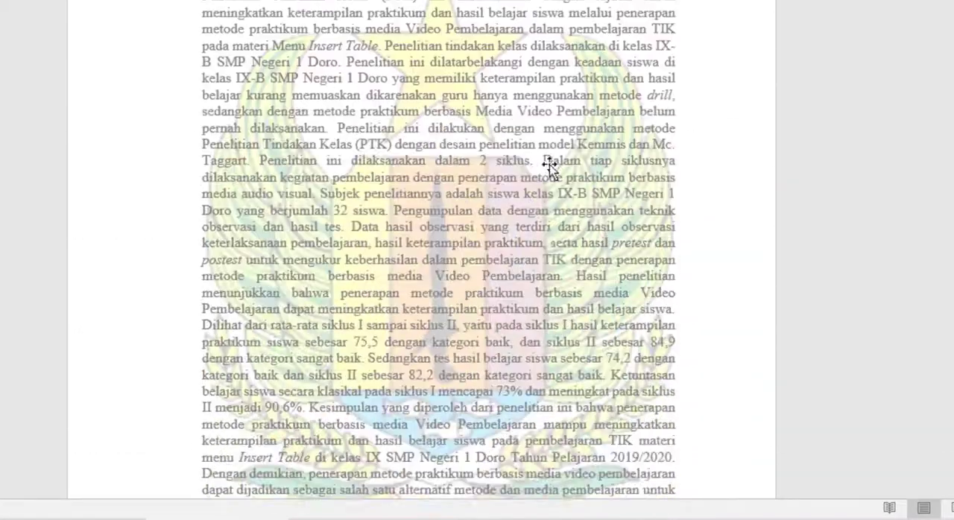
pyautogui.scroll(-10, 550, 166)
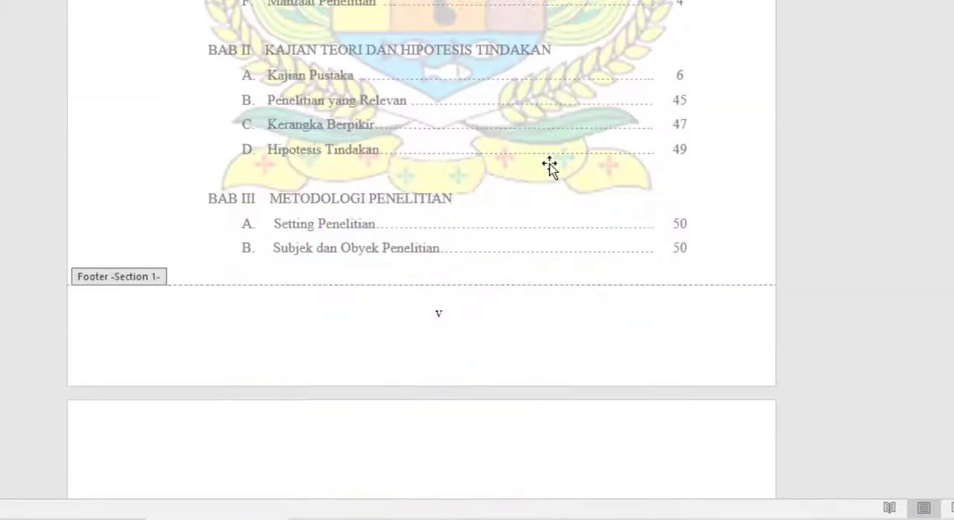
pyautogui.scroll(-10, 557, 156)
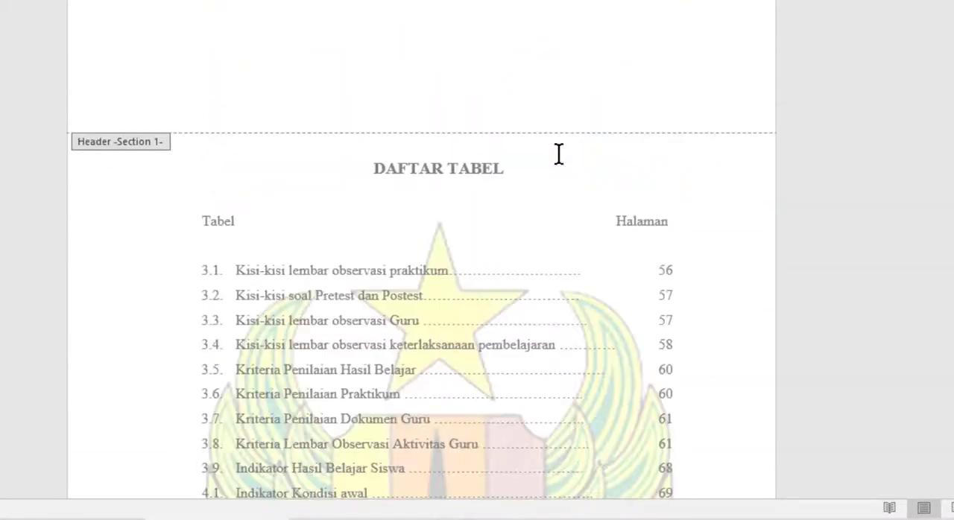
pyautogui.scroll(-10, 558, 154)
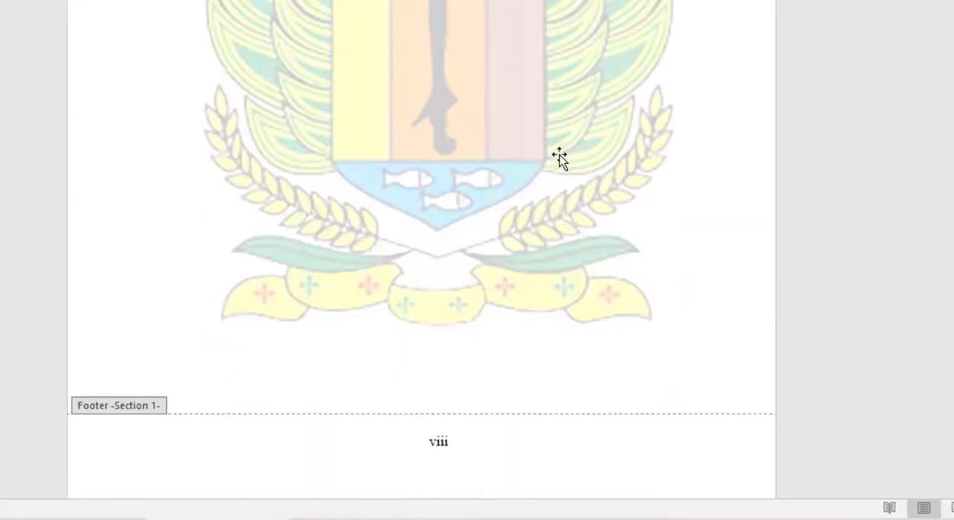
pyautogui.scroll(-10, 559, 156)
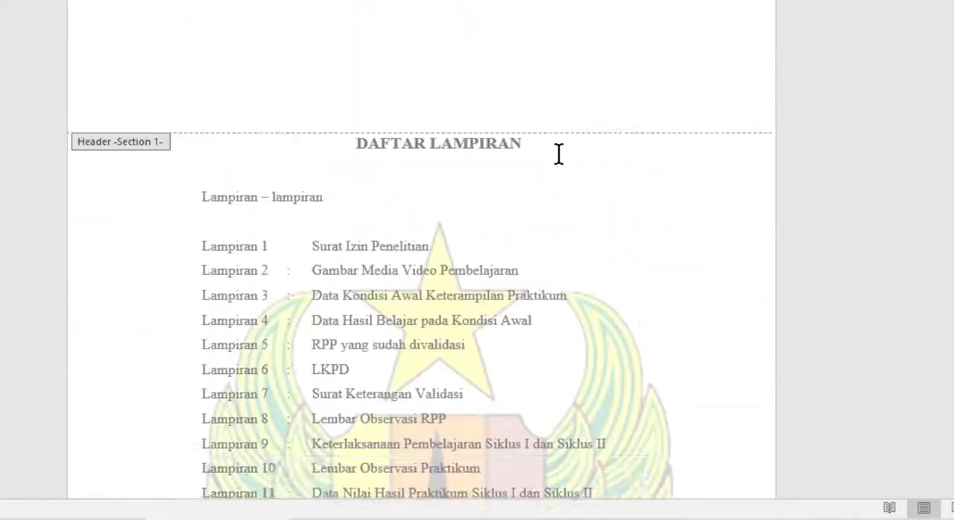
pyautogui.scroll(-15, 560, 159)
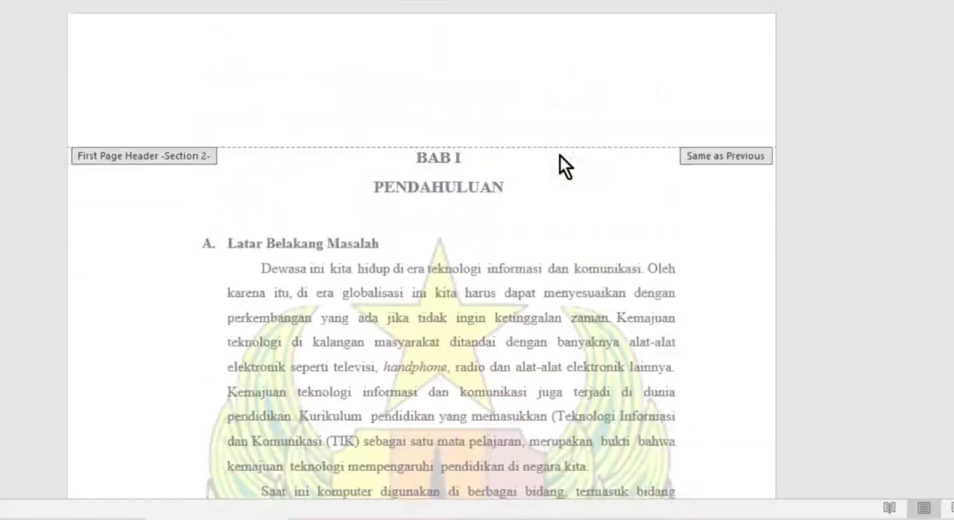
# Unlink the Section 2 first-page footer from the previous section and insert a centred page number on the BAB I opening page
pyautogui.scroll(6, 560, 154)
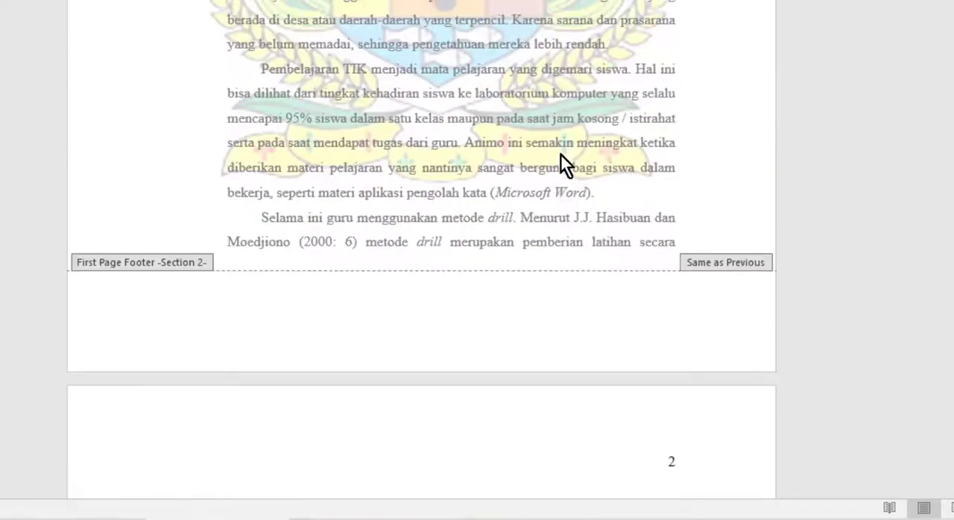
pyautogui.scroll(-5, 560, 157)
pyautogui.scroll(-6, 559, 159)
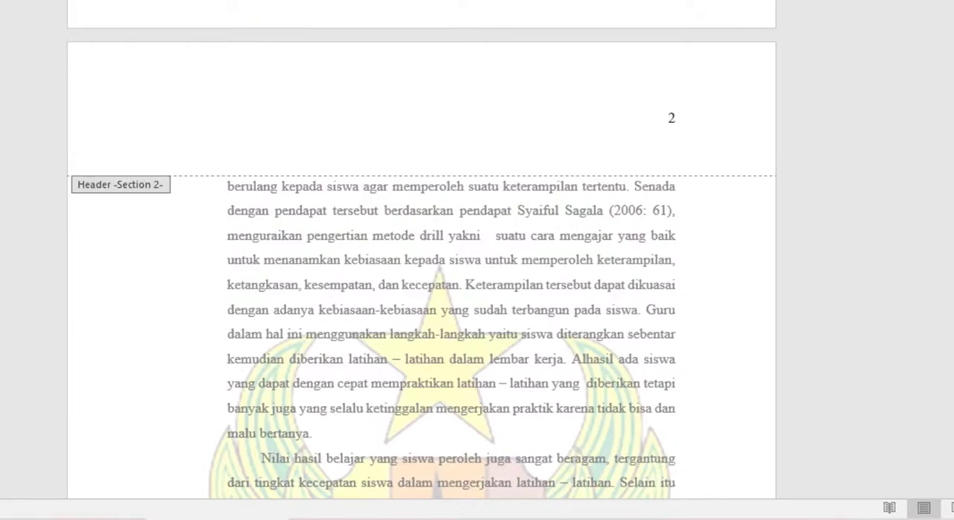
pyautogui.scroll(7, 560, 159)
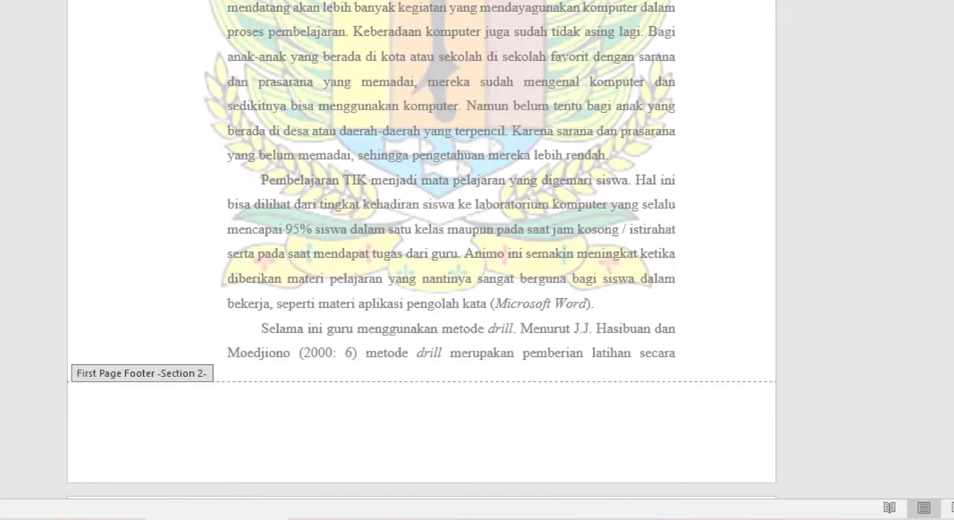
pyautogui.click(199, 43)
# Examine the page numbers from the cover page through the front matter to the BAB I opening page, showing several pages side by side
pyautogui.scroll(5, 564, 305)
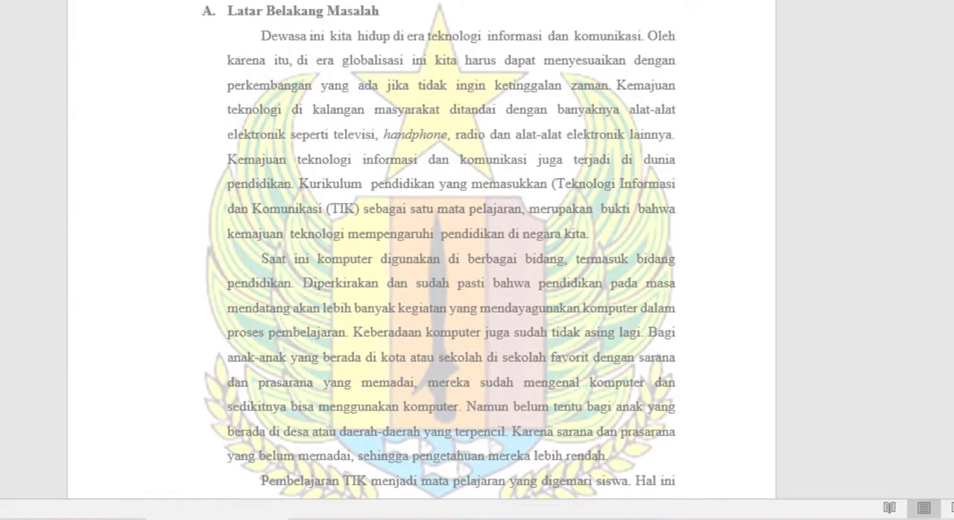
pyautogui.scroll(15, 563, 300)
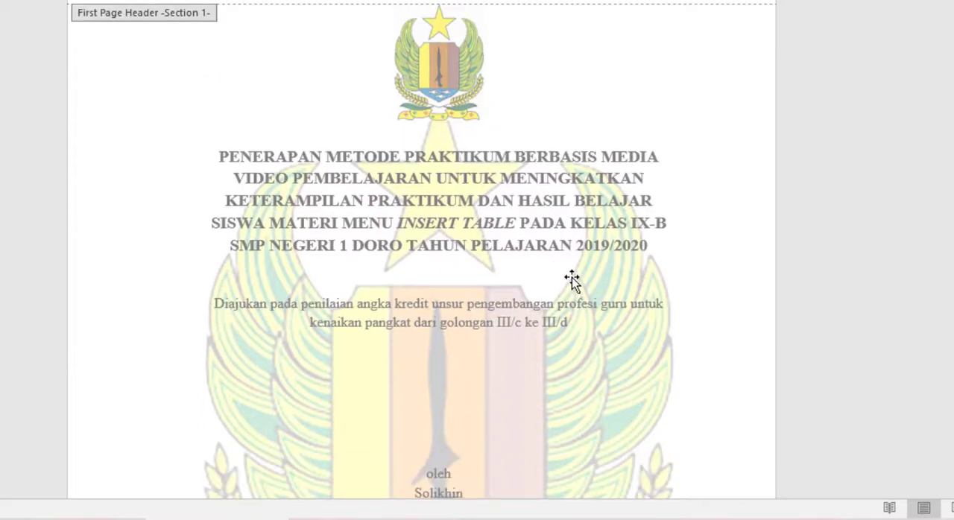
pyautogui.scroll(-10, 571, 280)
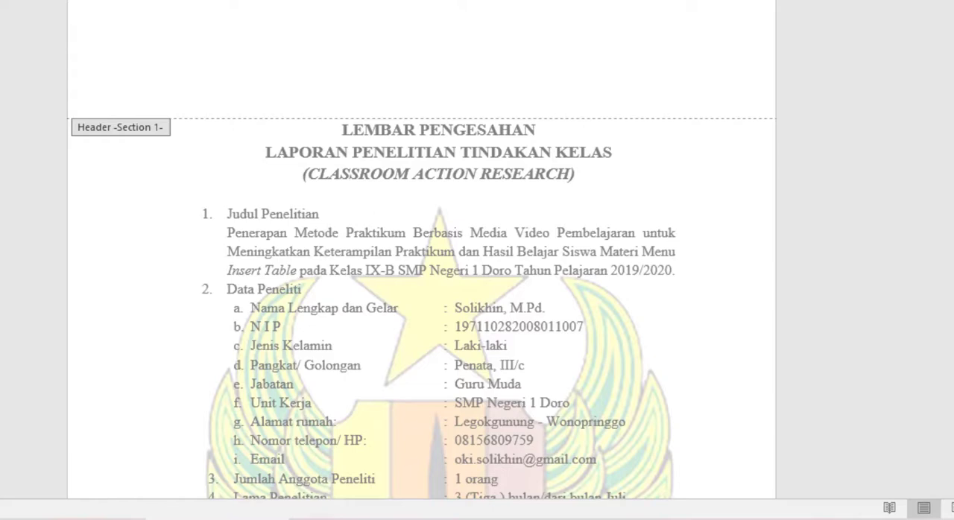
pyautogui.keyDown('ctrl'); pyautogui.scroll(-5, 507, 100); pyautogui.keyUp('ctrl')
pyautogui.scroll(-3, 500, 144)
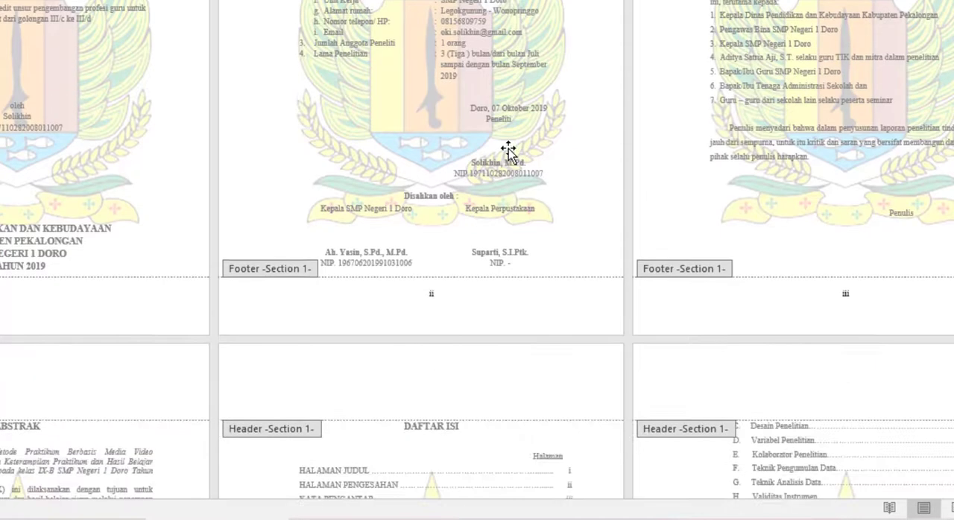
pyautogui.scroll(3, 508, 153)
pyautogui.scroll(-9, 509, 153)
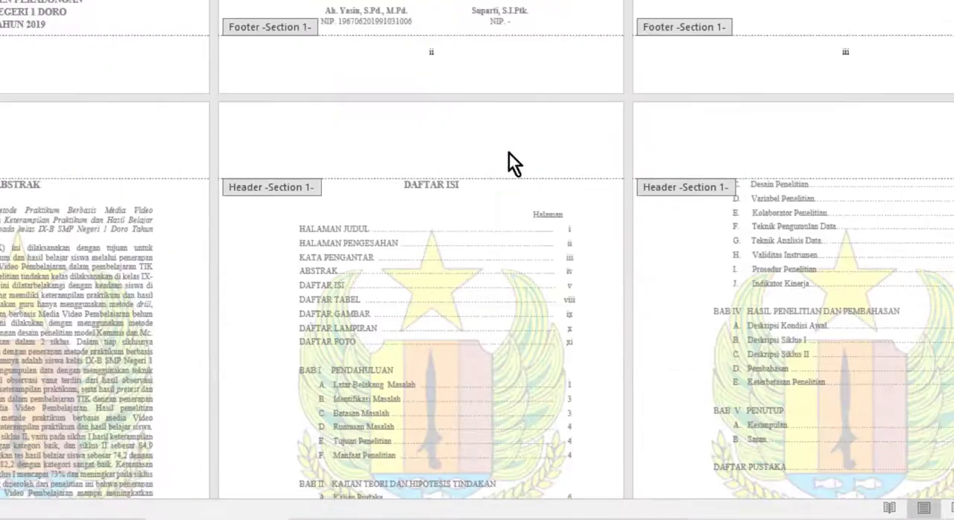
pyautogui.scroll(-10, 510, 154)
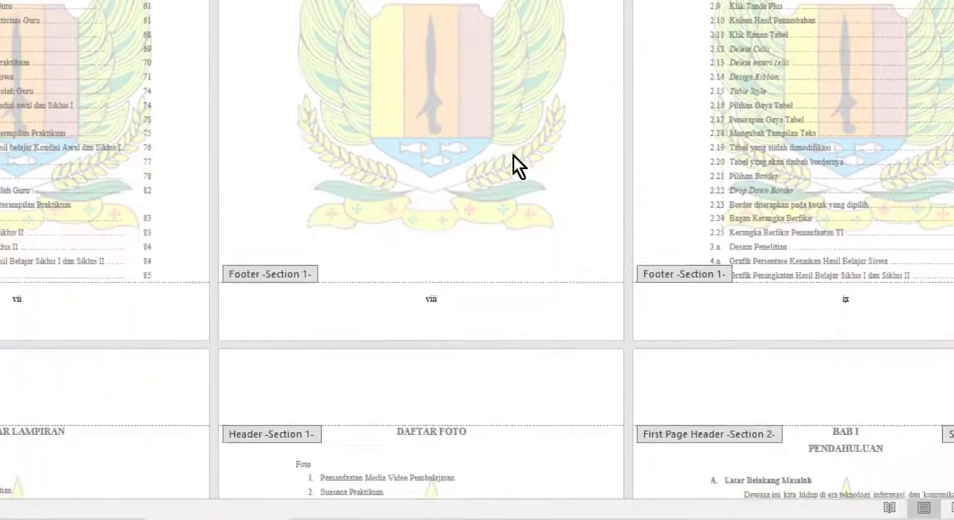
pyautogui.scroll(-10, 514, 156)
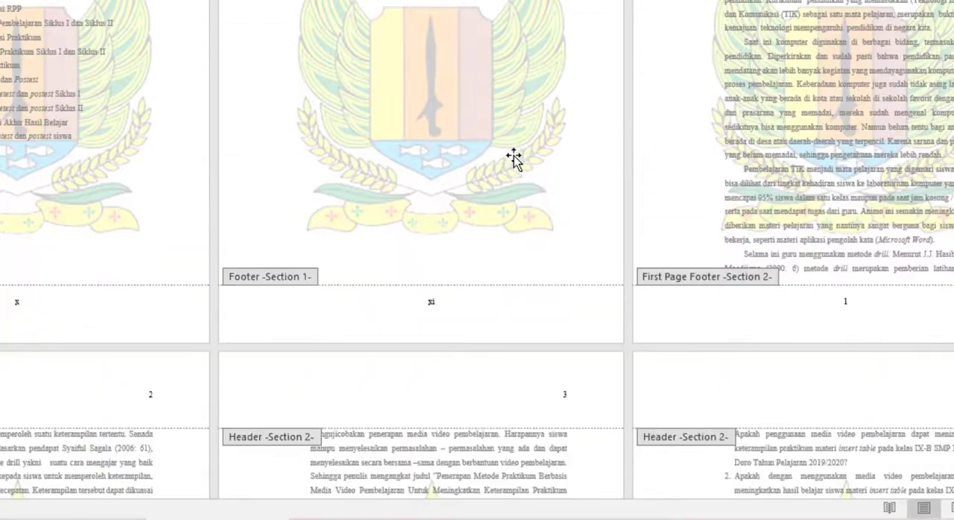
# Examine the header and footer page numbers on the remaining BAB I pages and through the BAB II pages
pyautogui.scroll(-12, 514, 158)
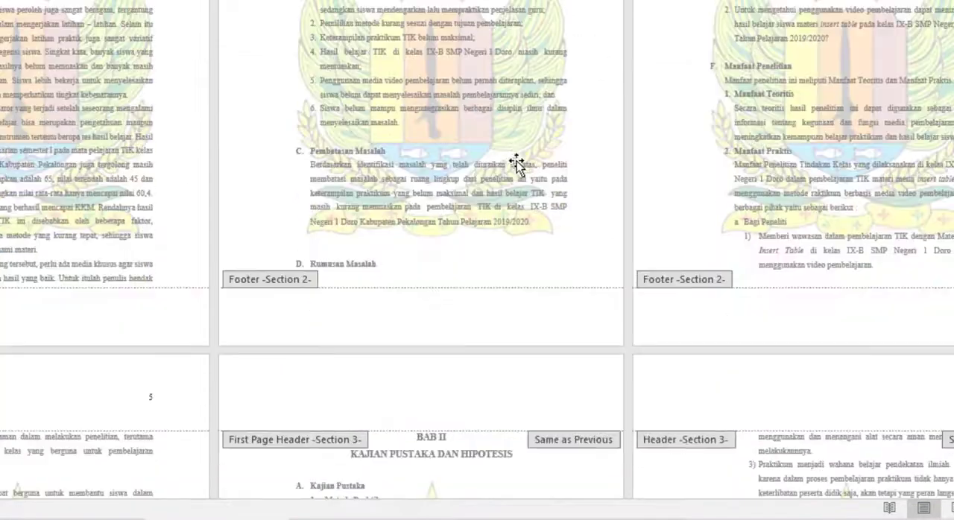
pyautogui.scroll(-5, 515, 158)
pyautogui.scroll(-19, 517, 161)
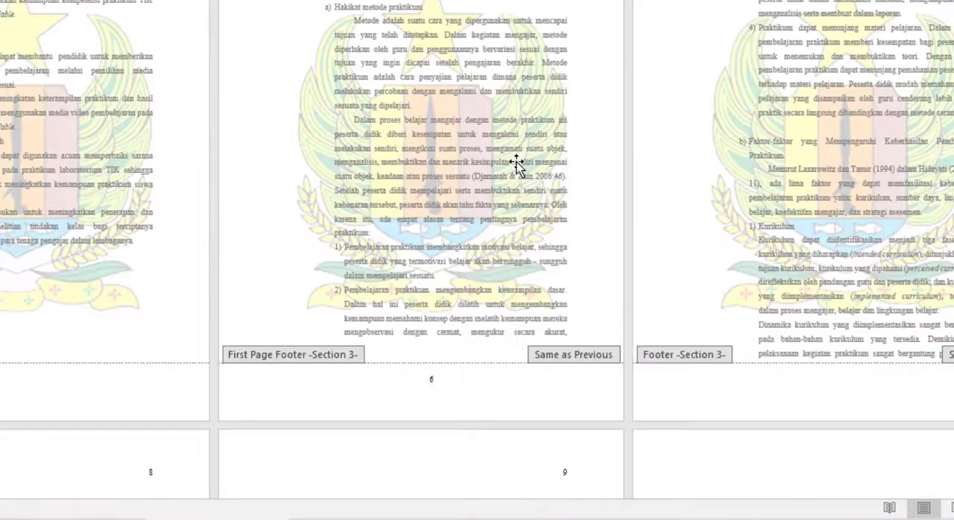
pyautogui.scroll(1, 516, 158)
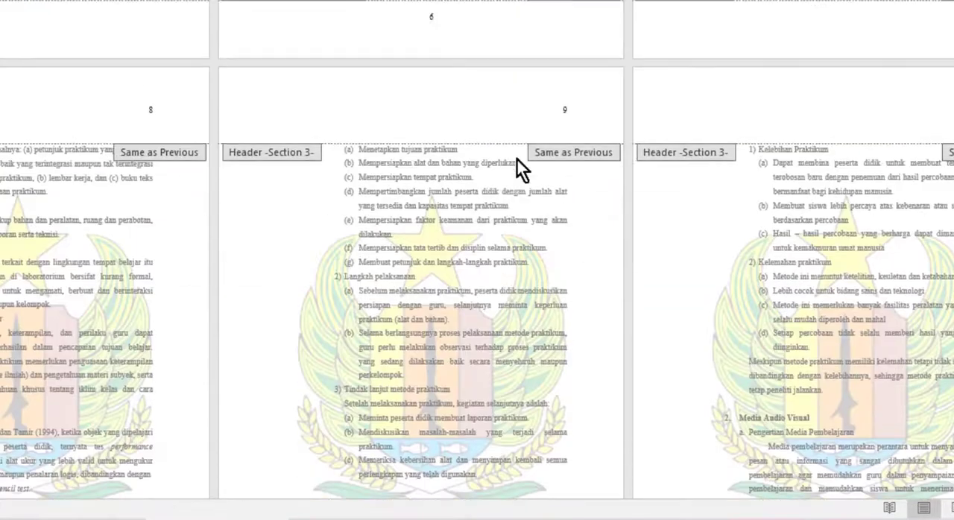
pyautogui.scroll(-16, 516, 160)
pyautogui.scroll(-20, 515, 162)
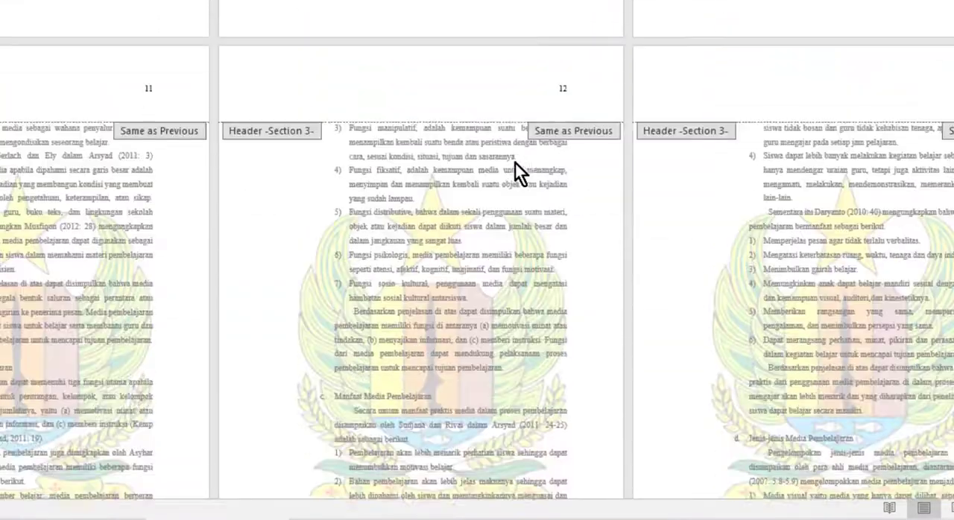
pyautogui.scroll(-13, 515, 165)
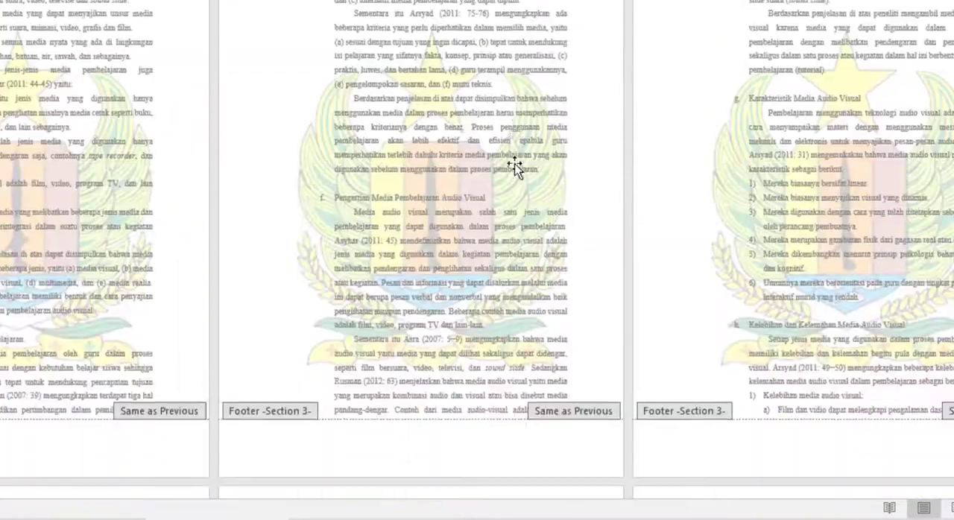
pyautogui.scroll(5, 442, 218)
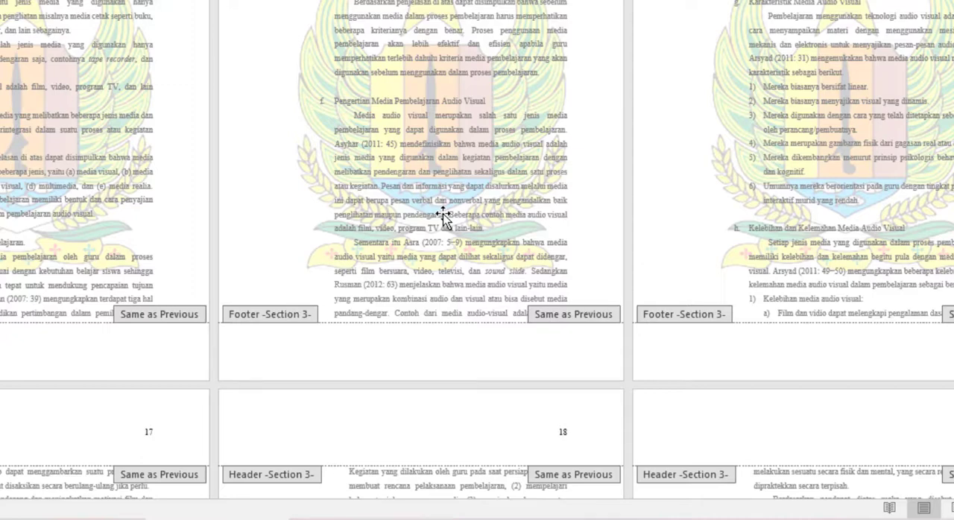
pyautogui.moveTo(538, 519)
pyautogui.click(540, 519)
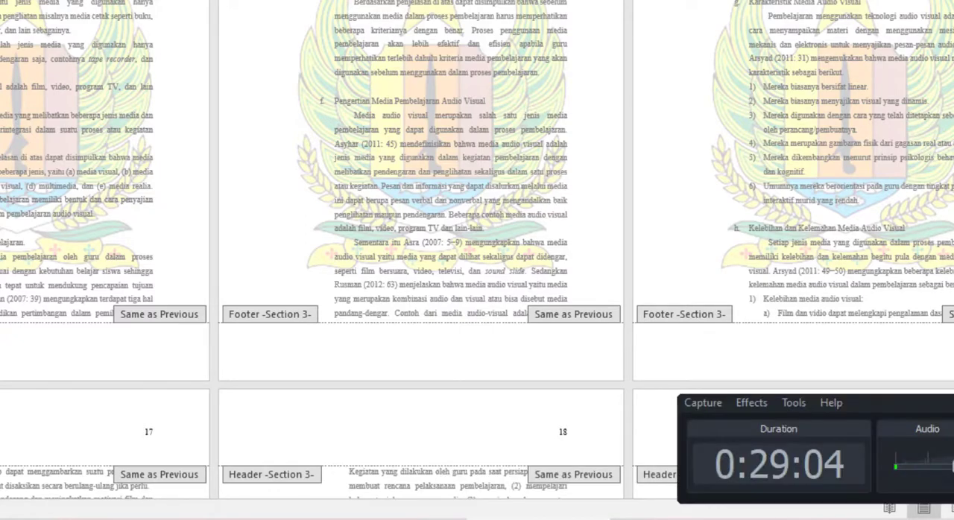